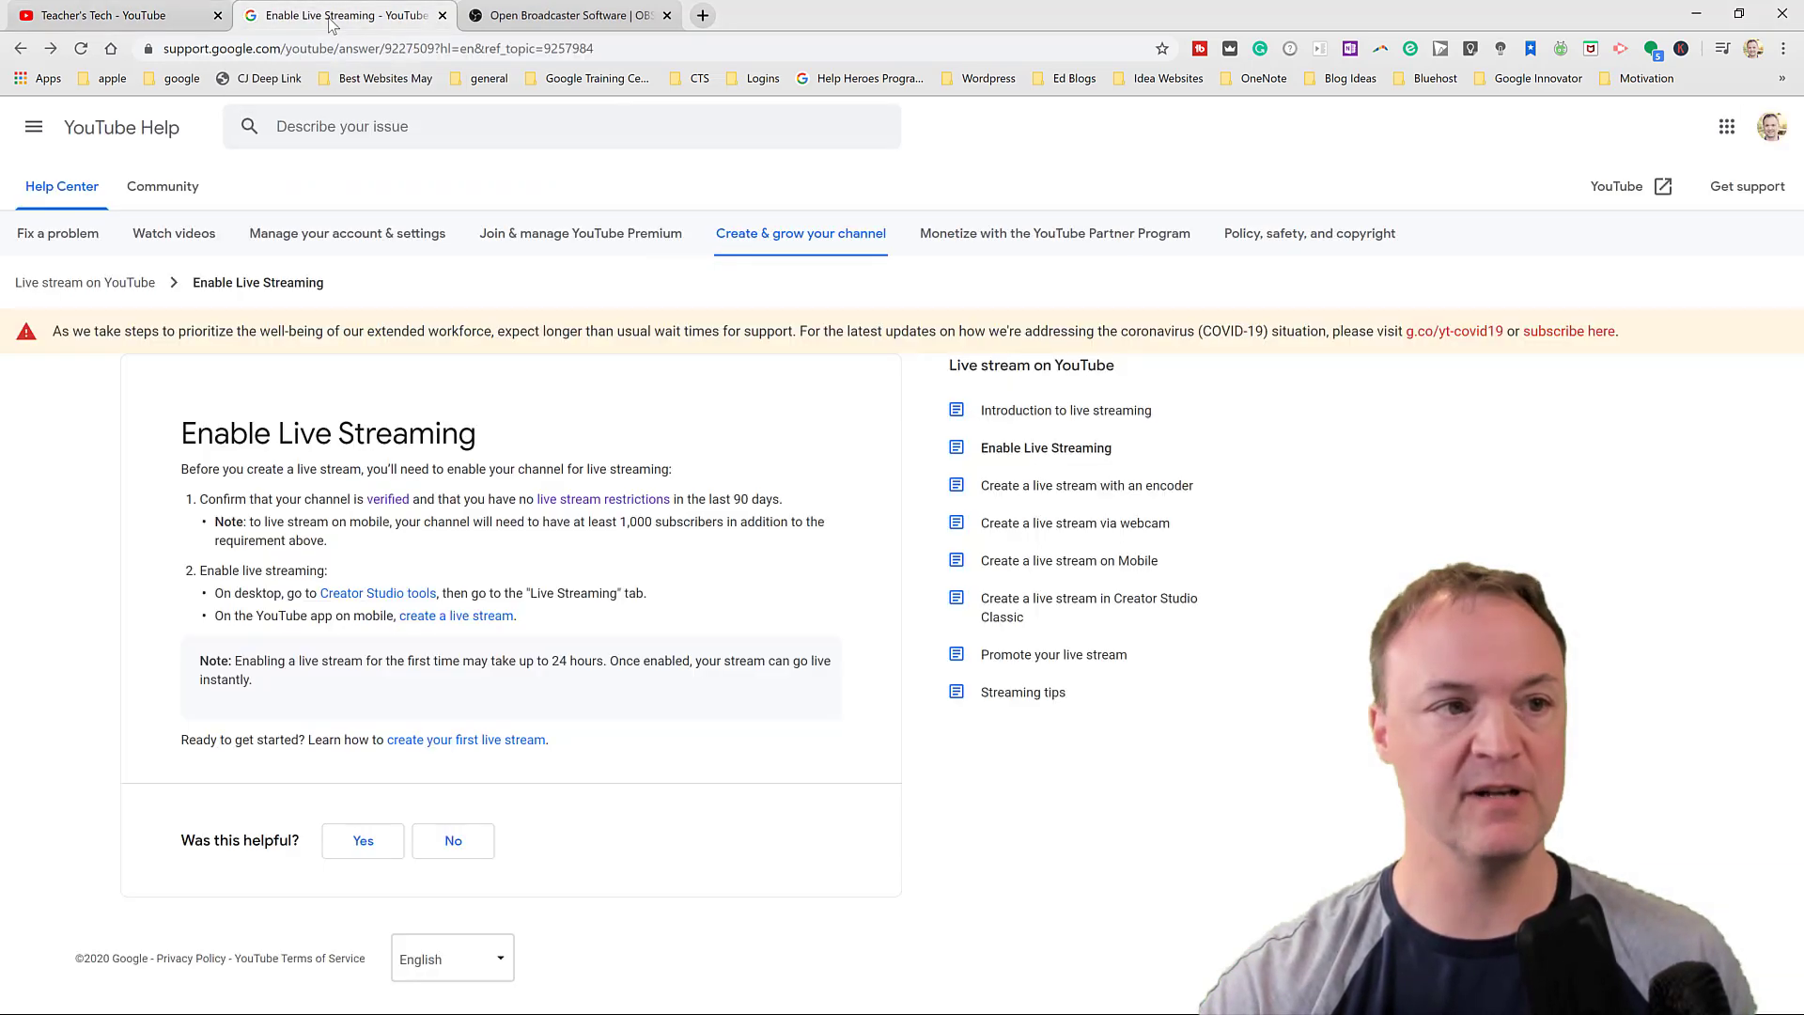
Step: Check the channel's verification status through the Enable Live Streaming help article, and view the Open Broadcaster Software site
left_click(331, 25)
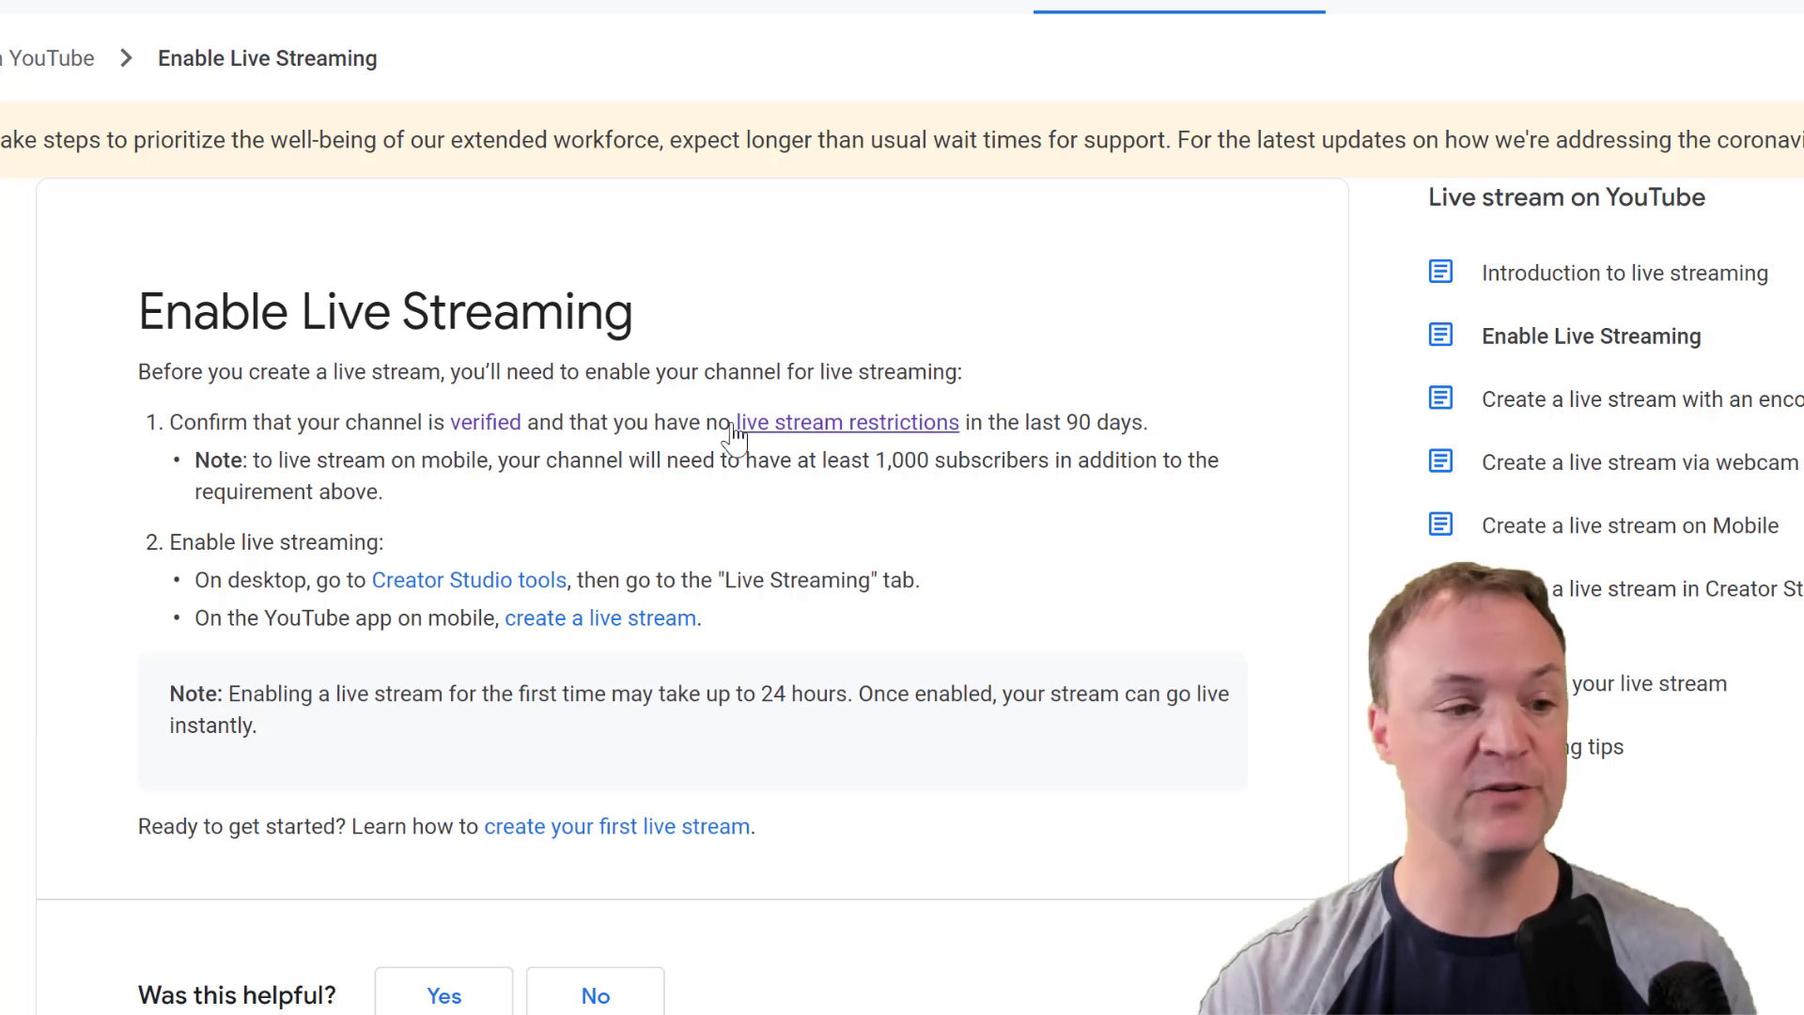
left_click(490, 425)
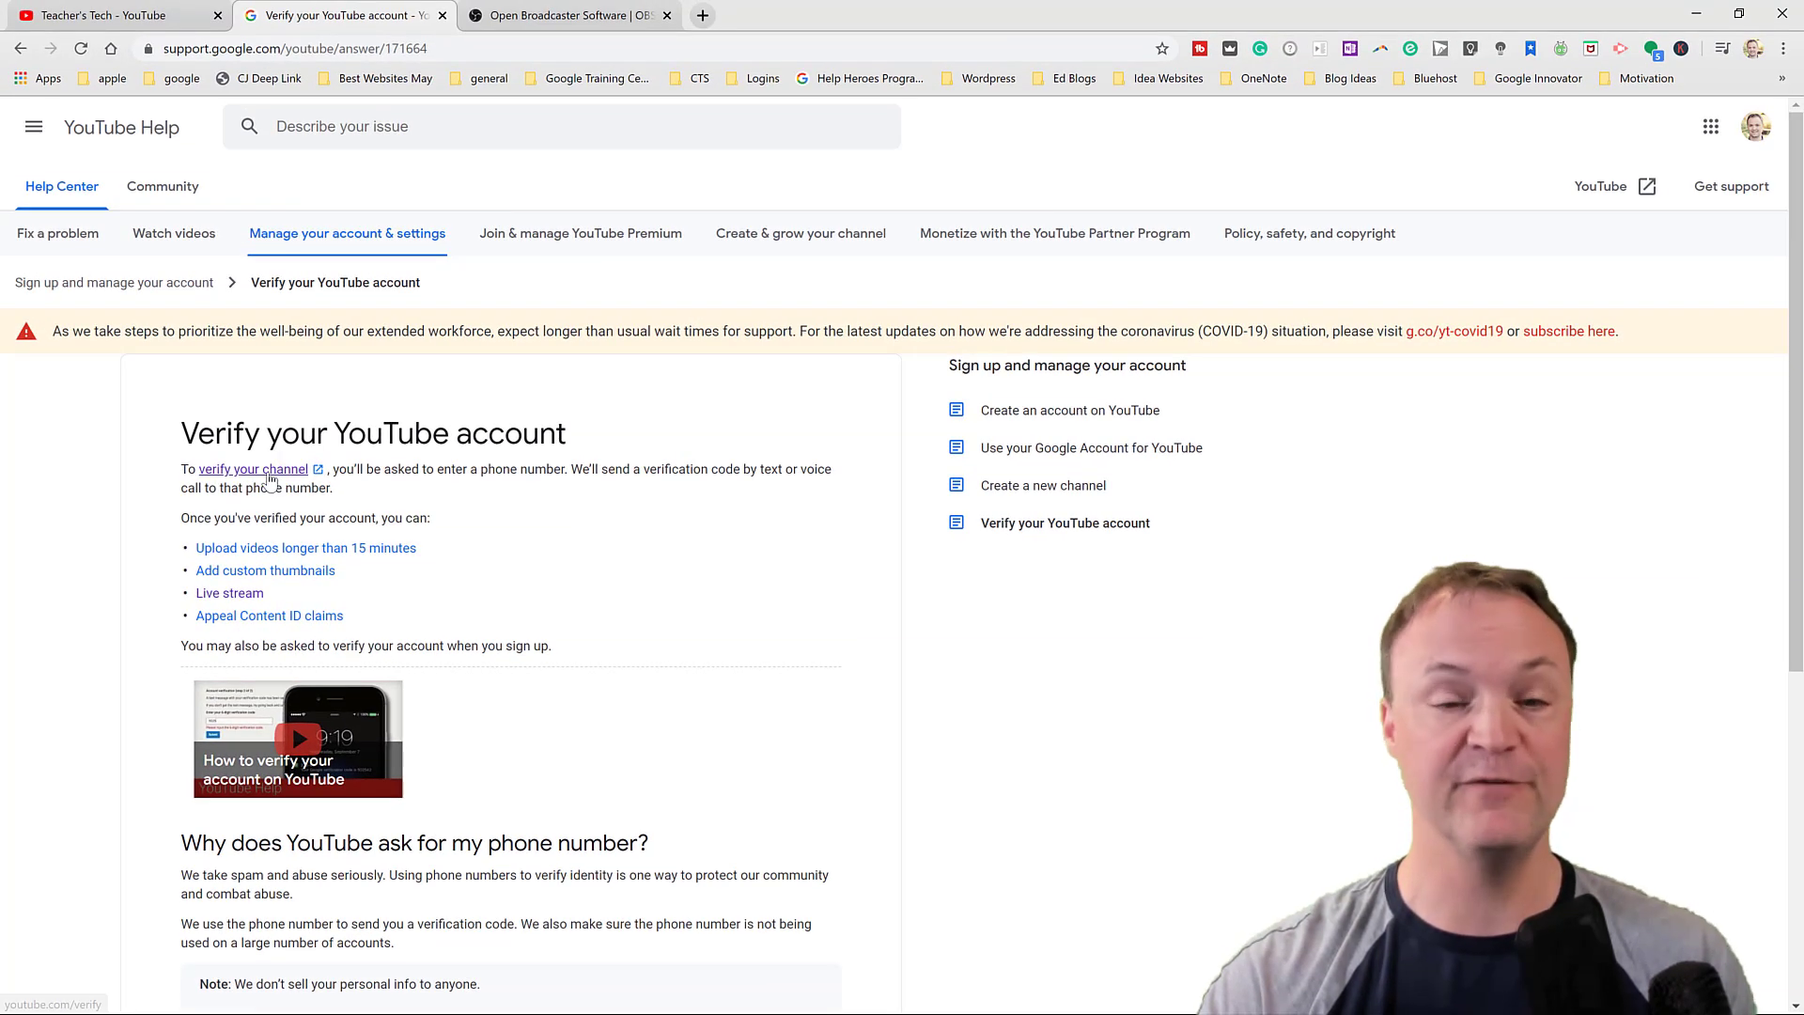
left_click(274, 472)
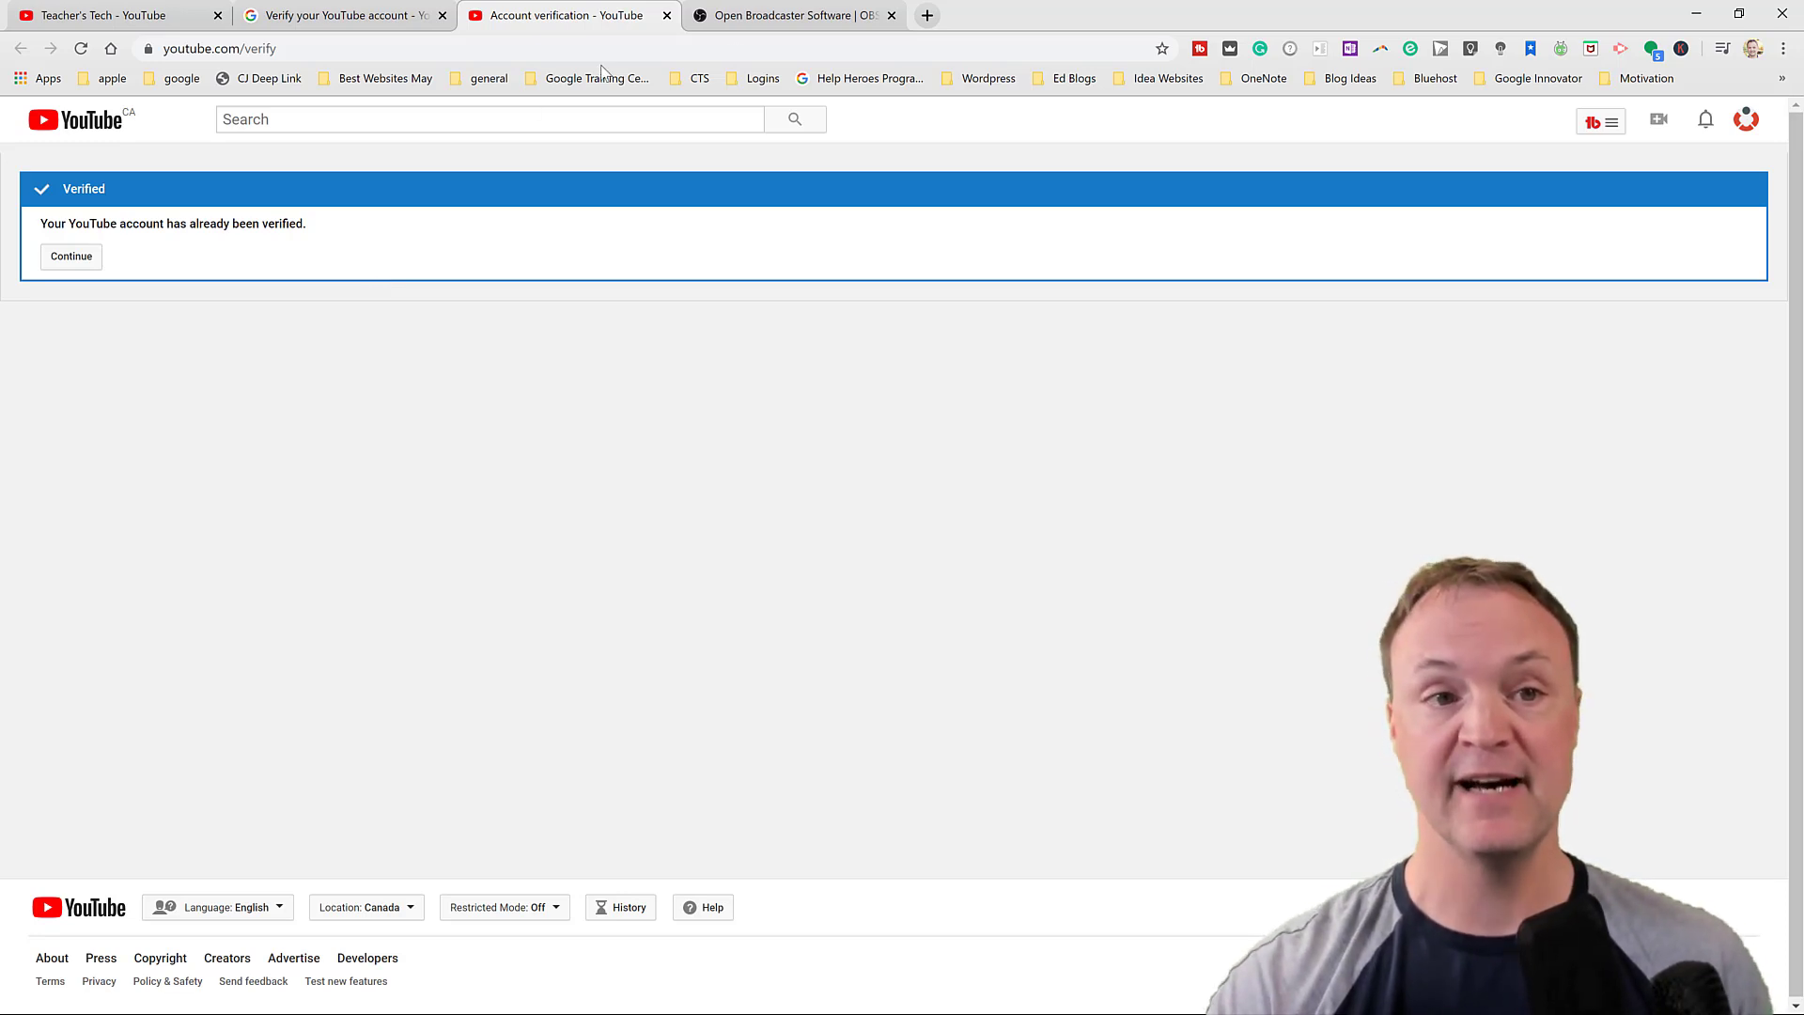
left_click(751, 17)
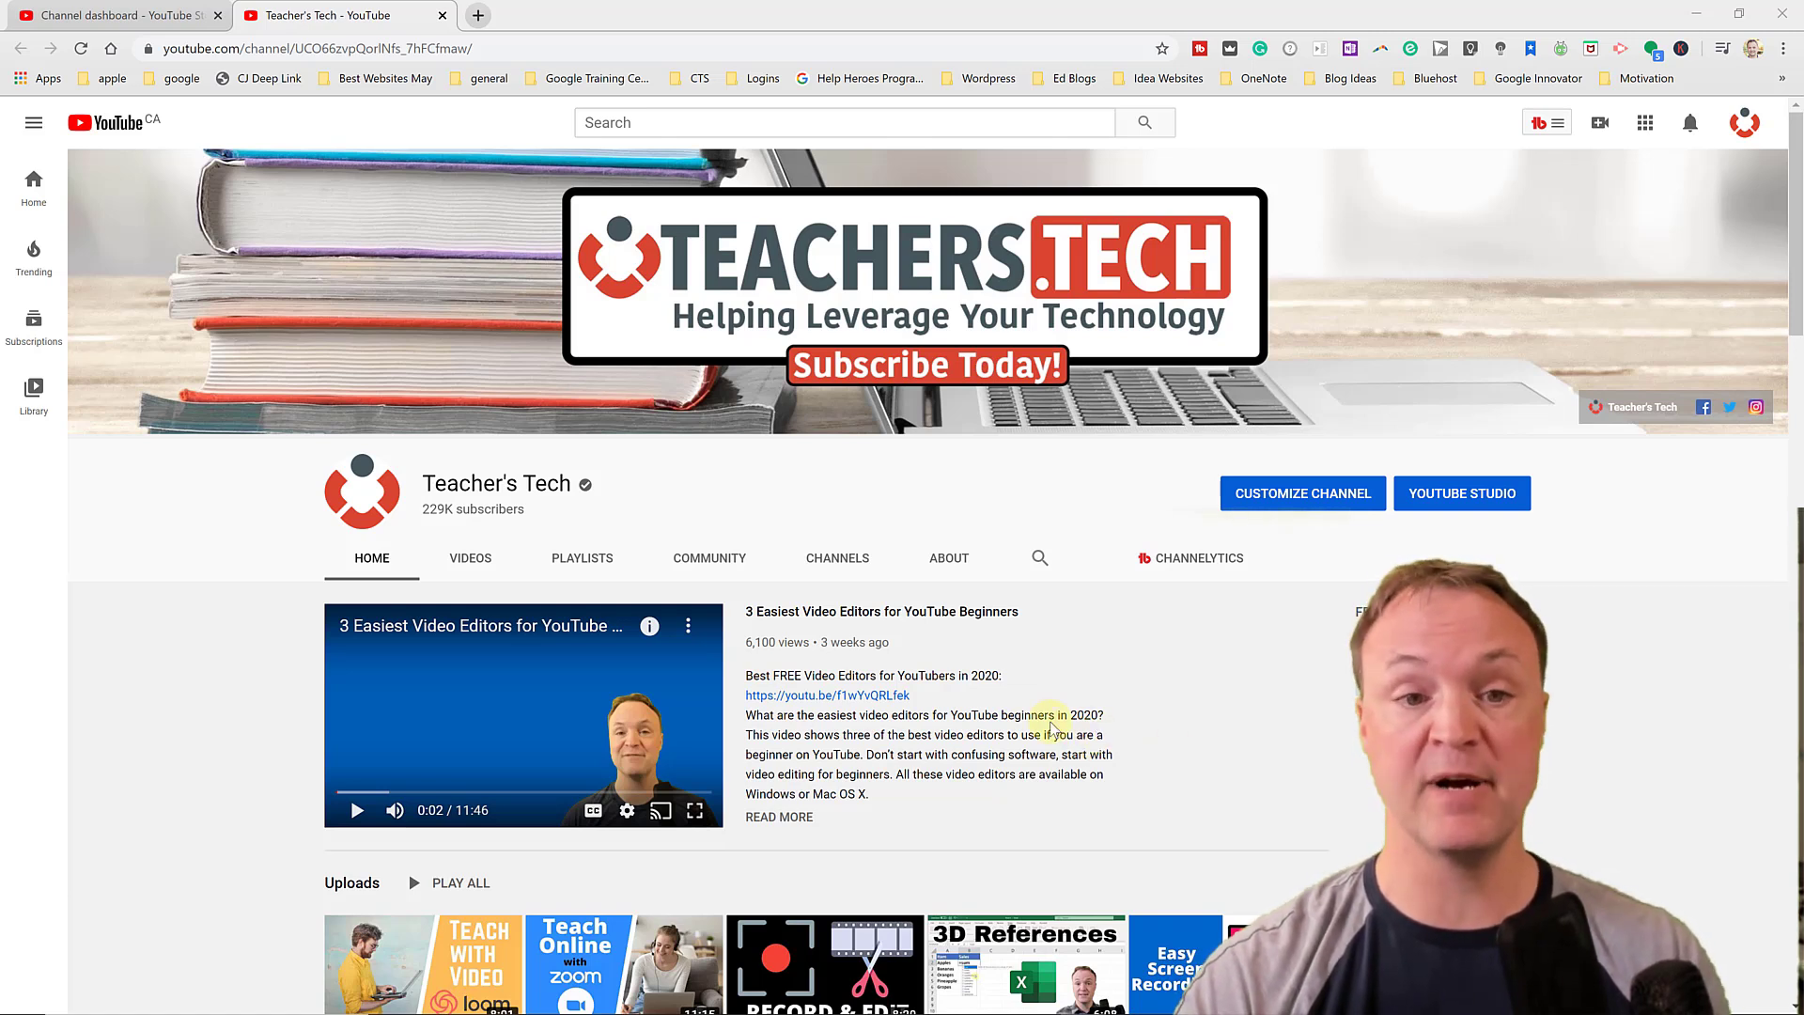
Step: Open YouTube Studio for the Teacher's Tech channel and go to its live streaming page
mouse_move(1451, 197)
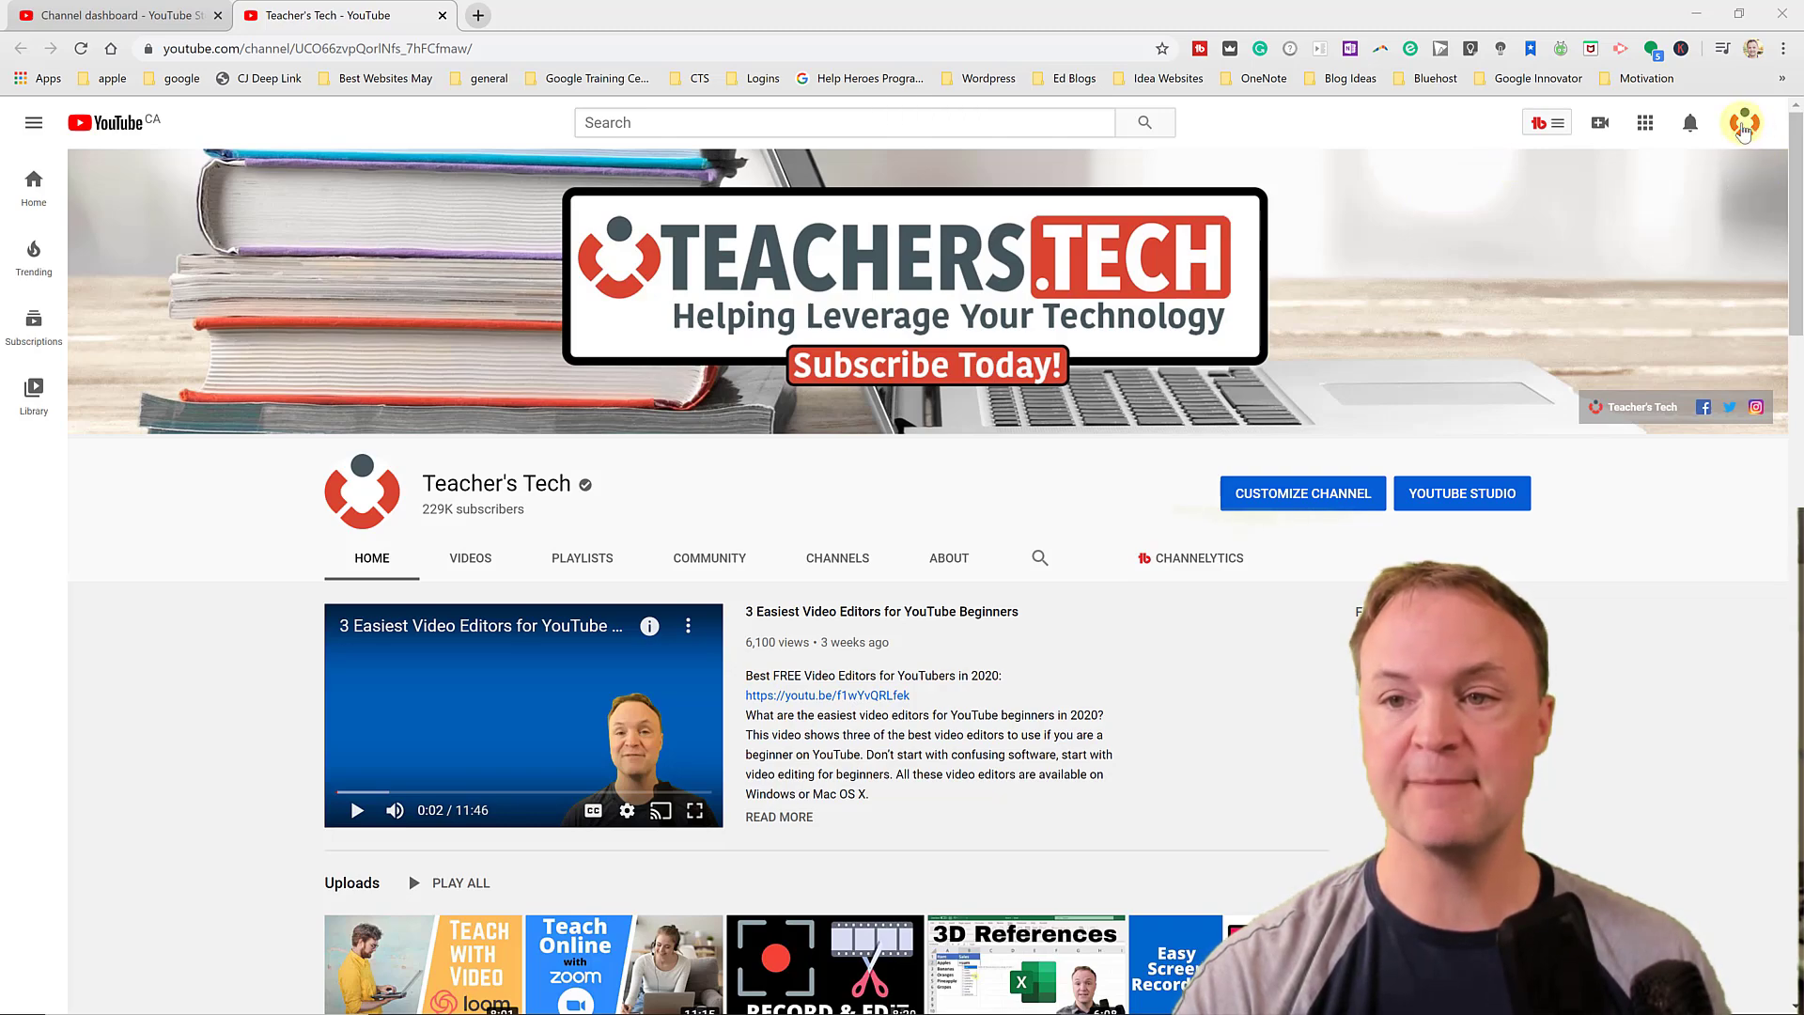
left_click(1744, 123)
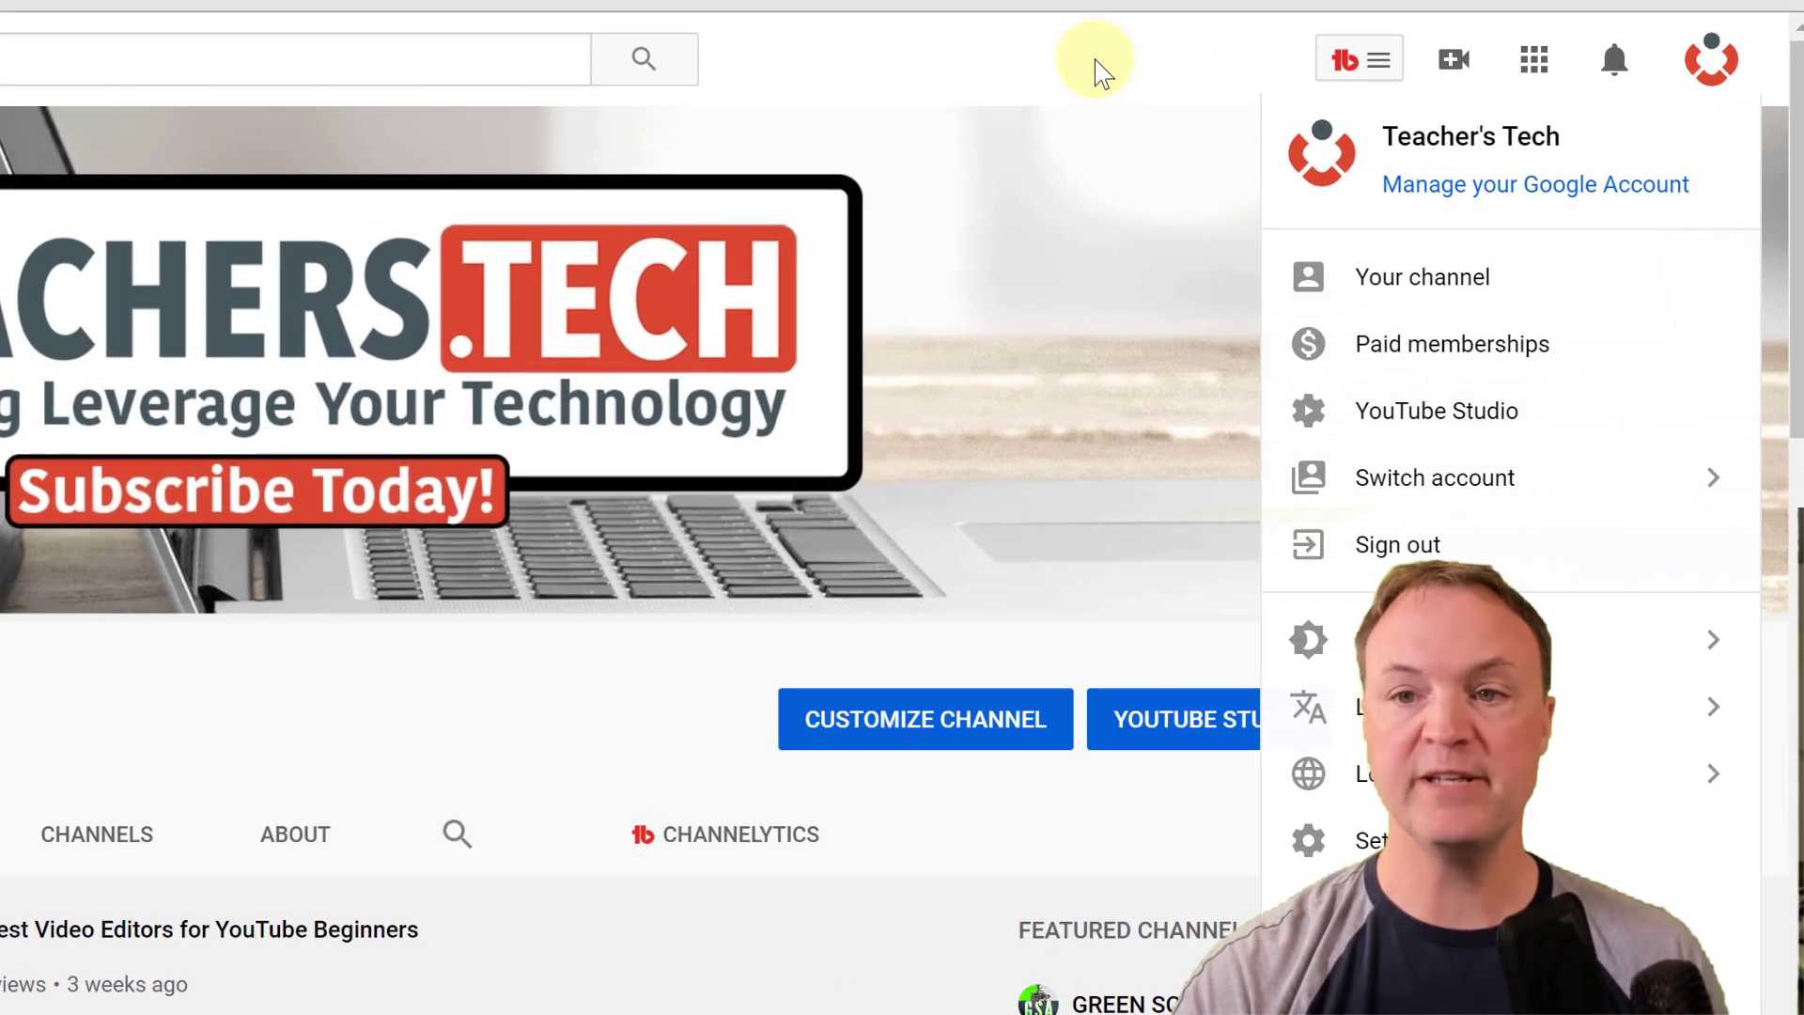
left_click(1512, 133)
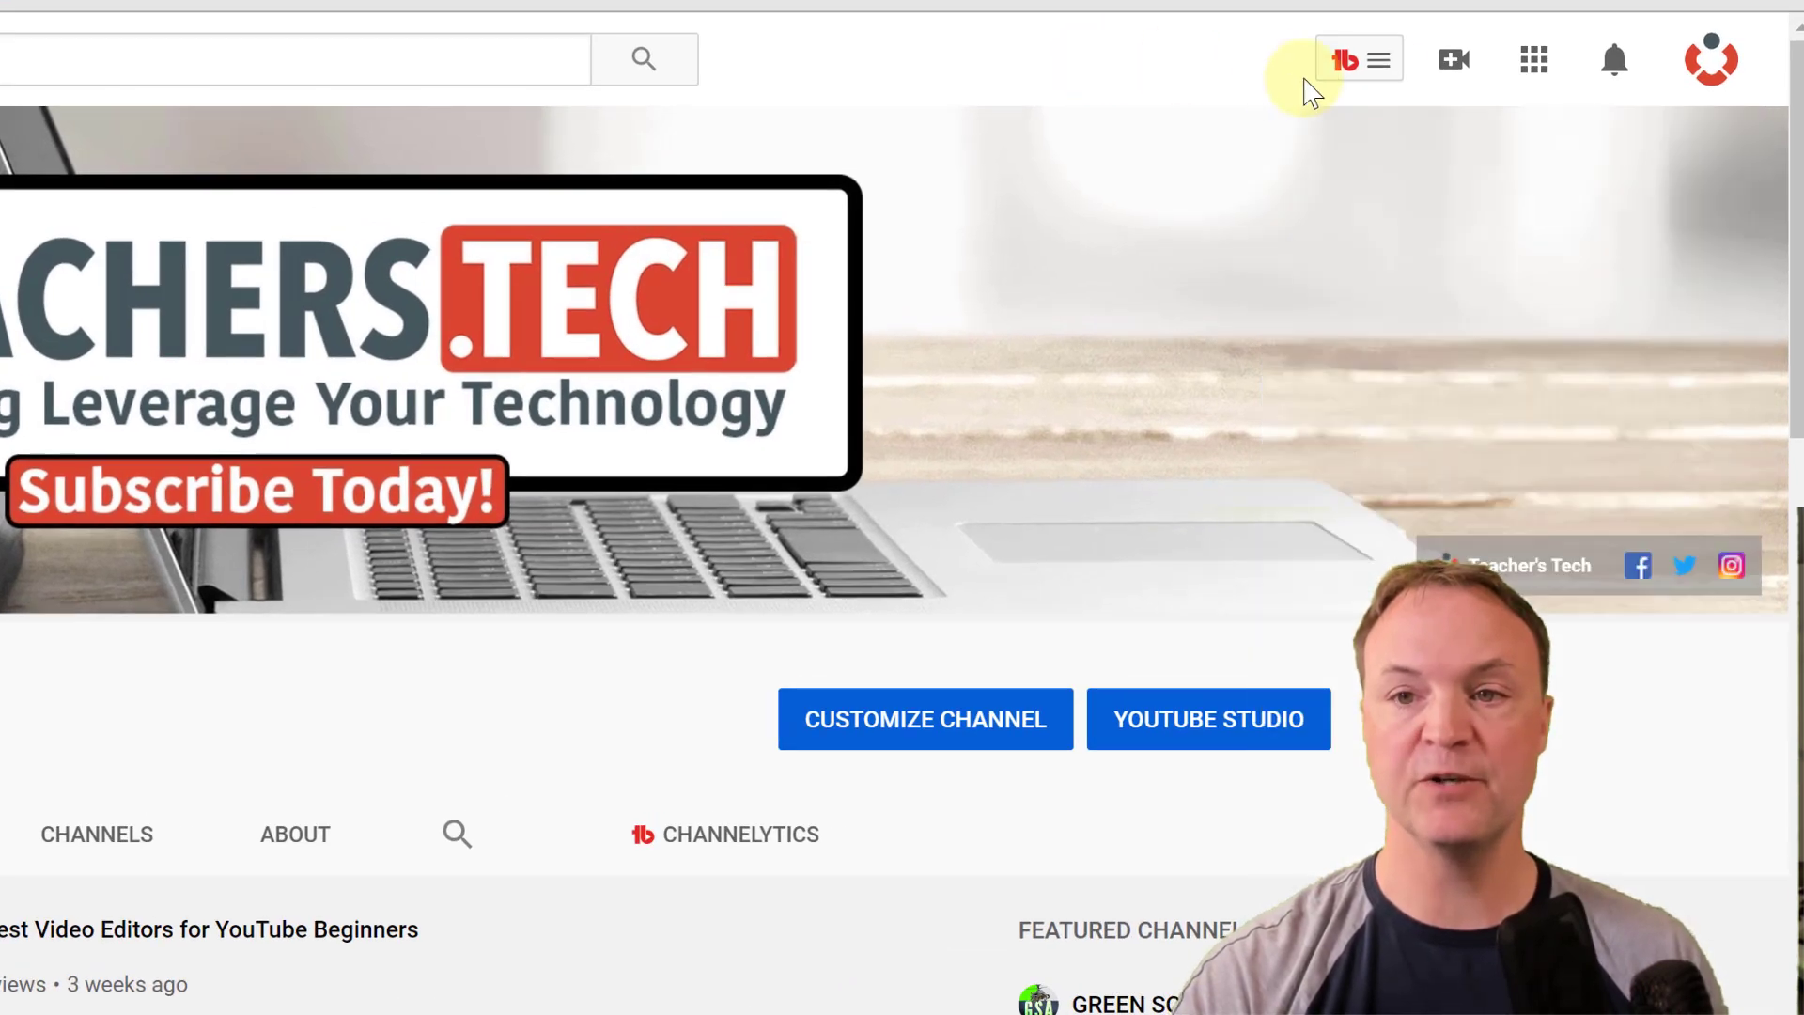
left_click(1454, 75)
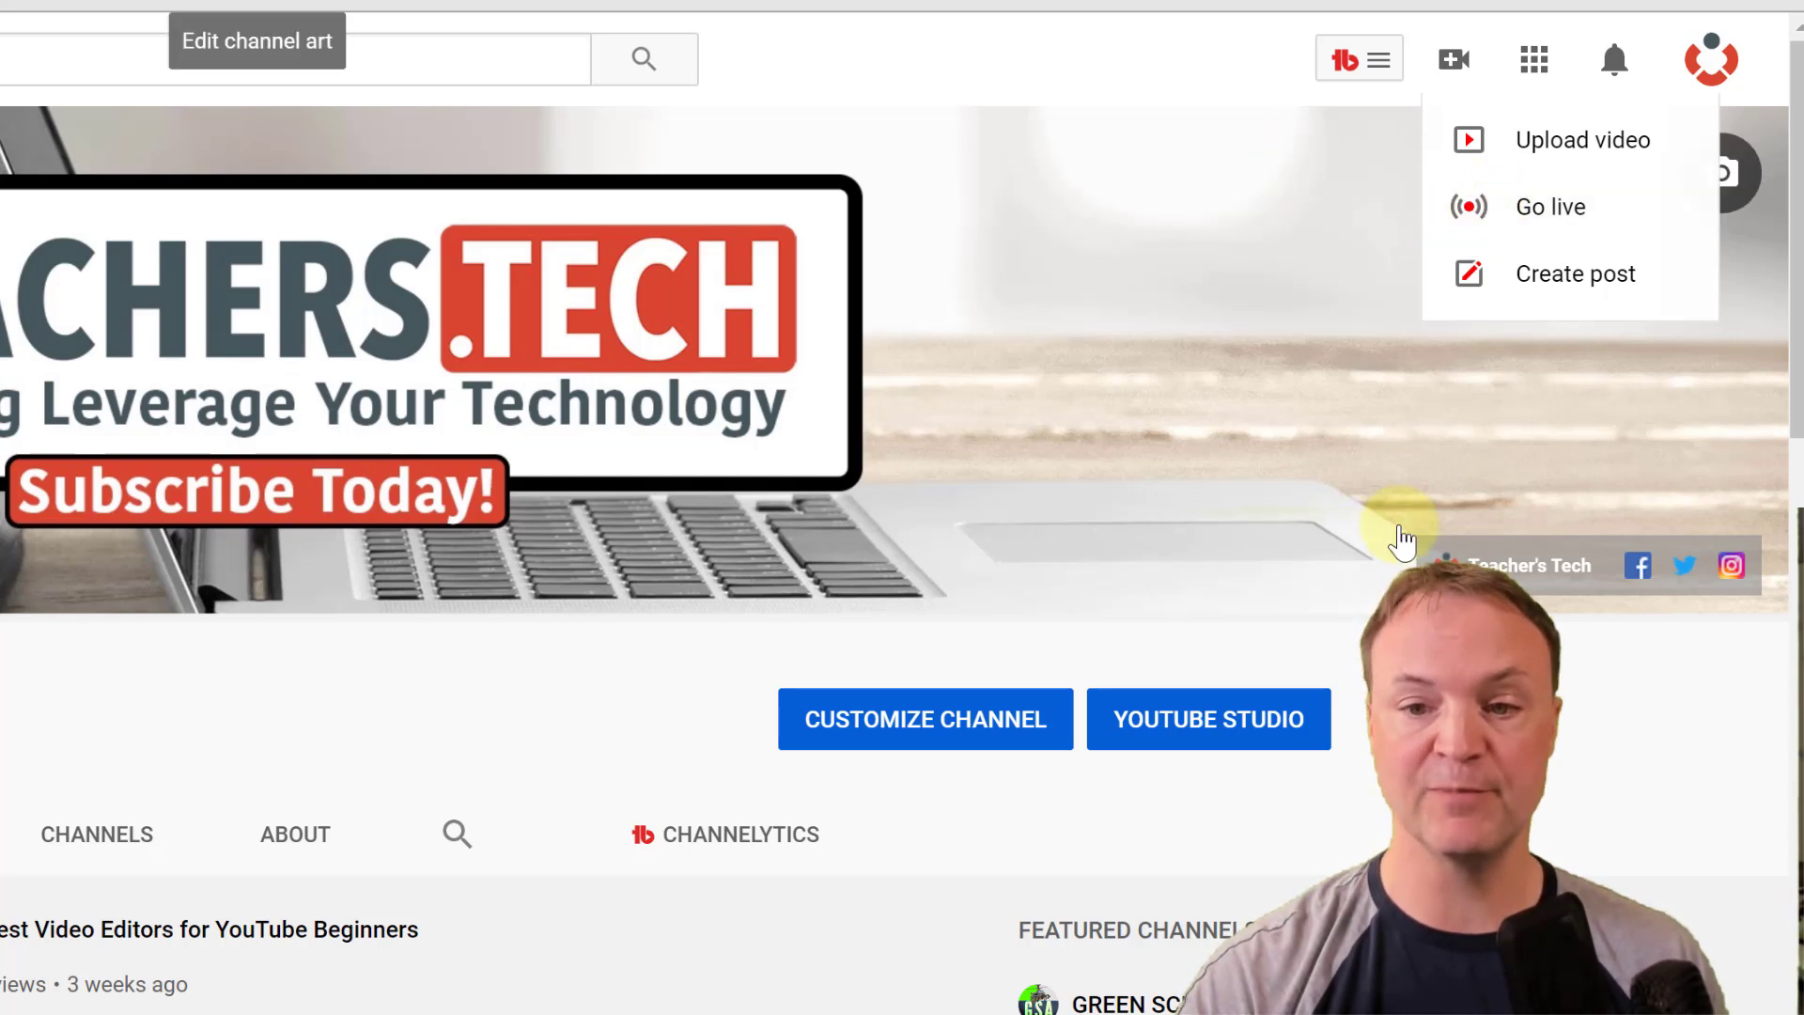
left_click(1220, 725)
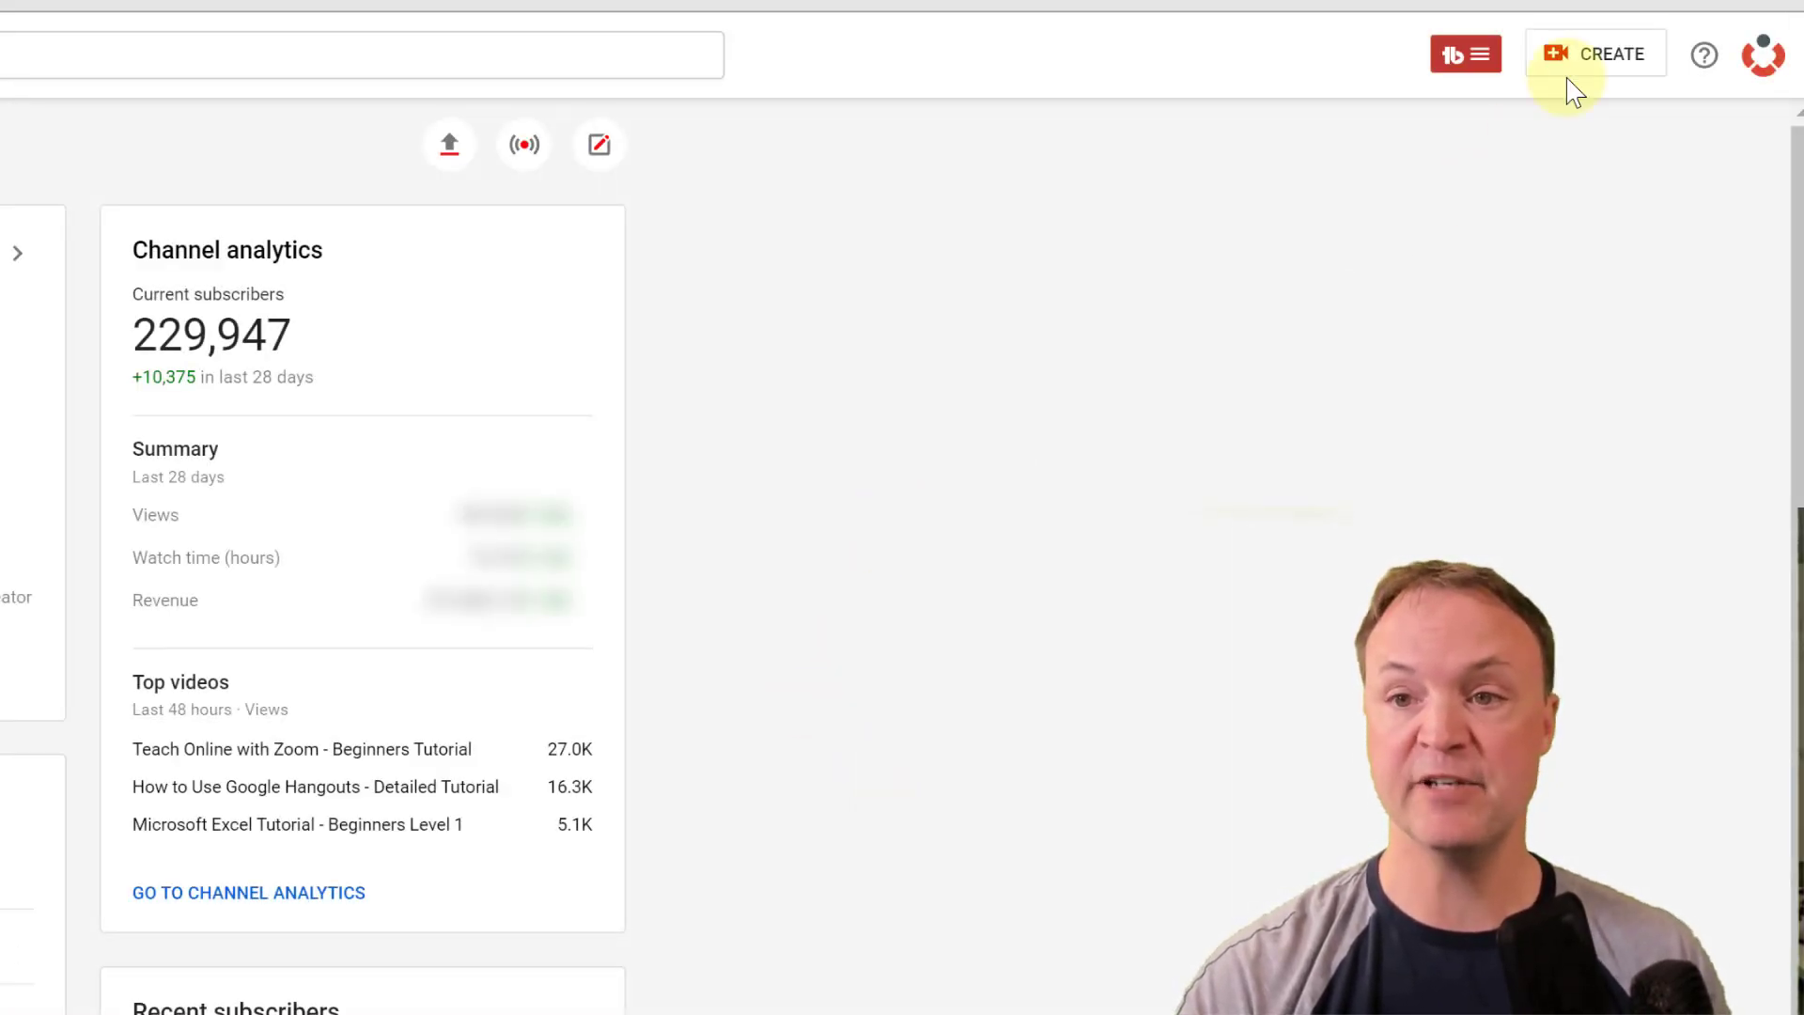
left_click(1595, 75)
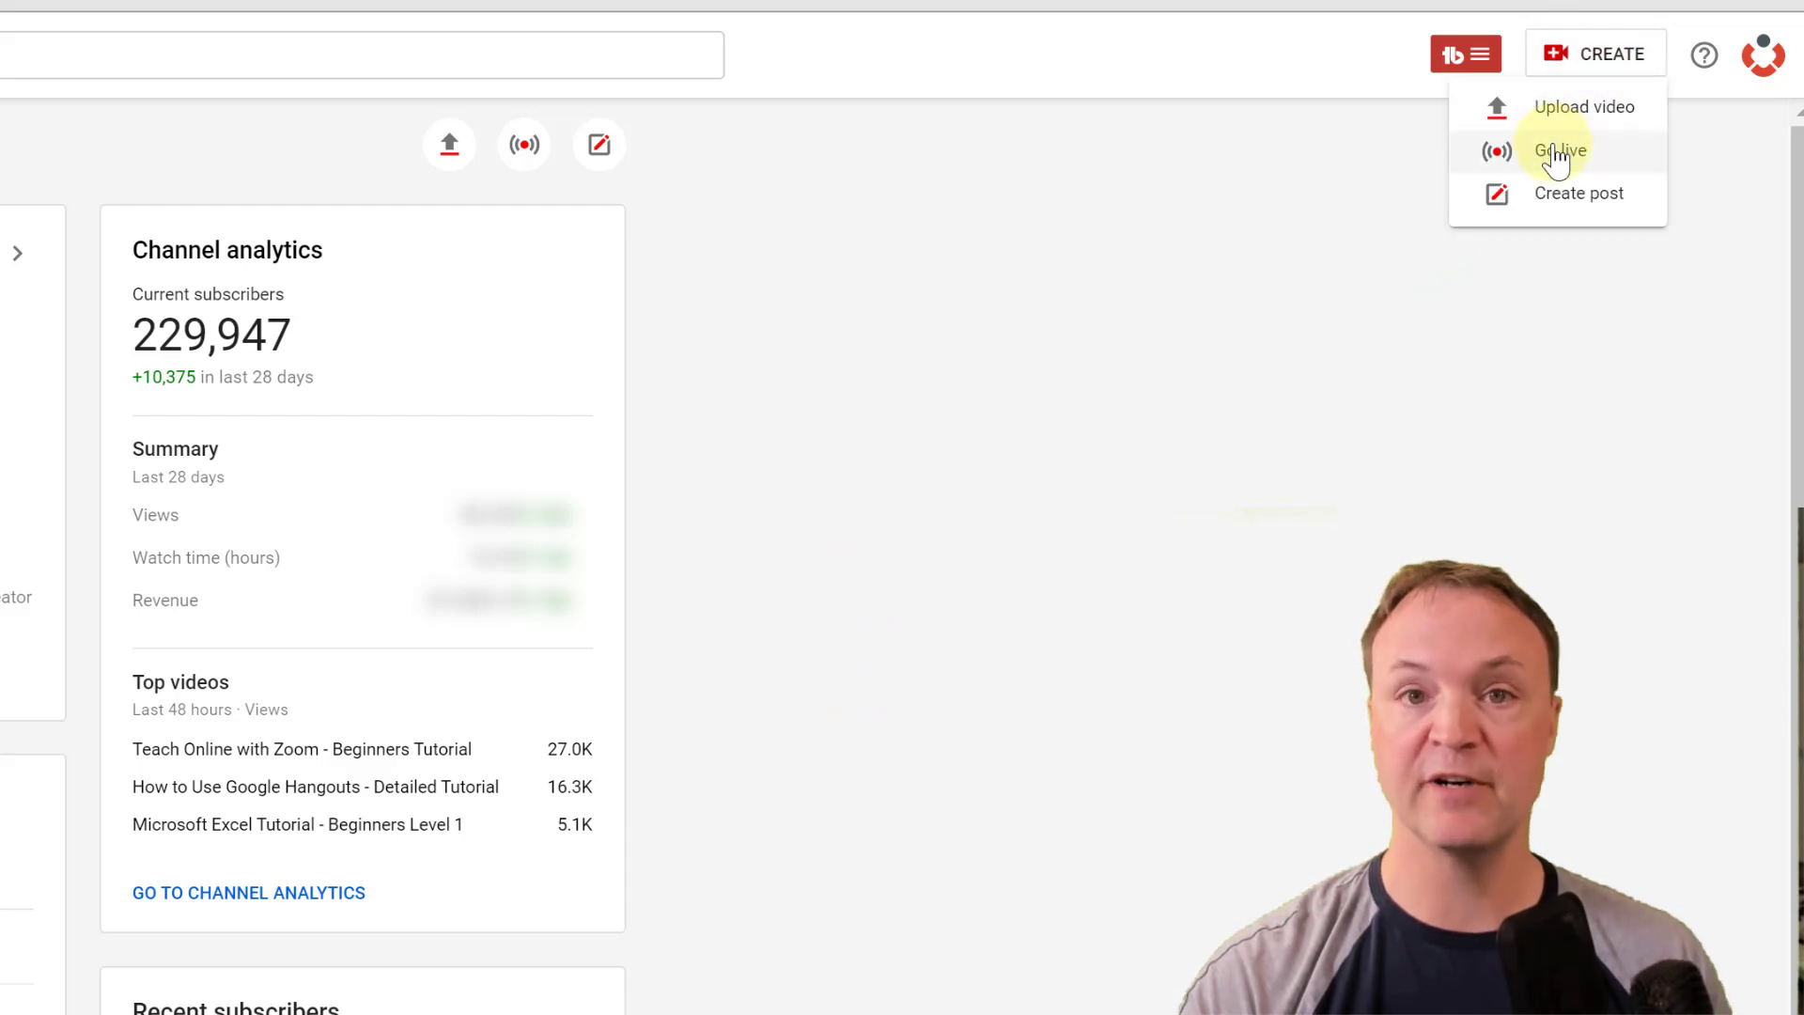
left_click(1034, 305)
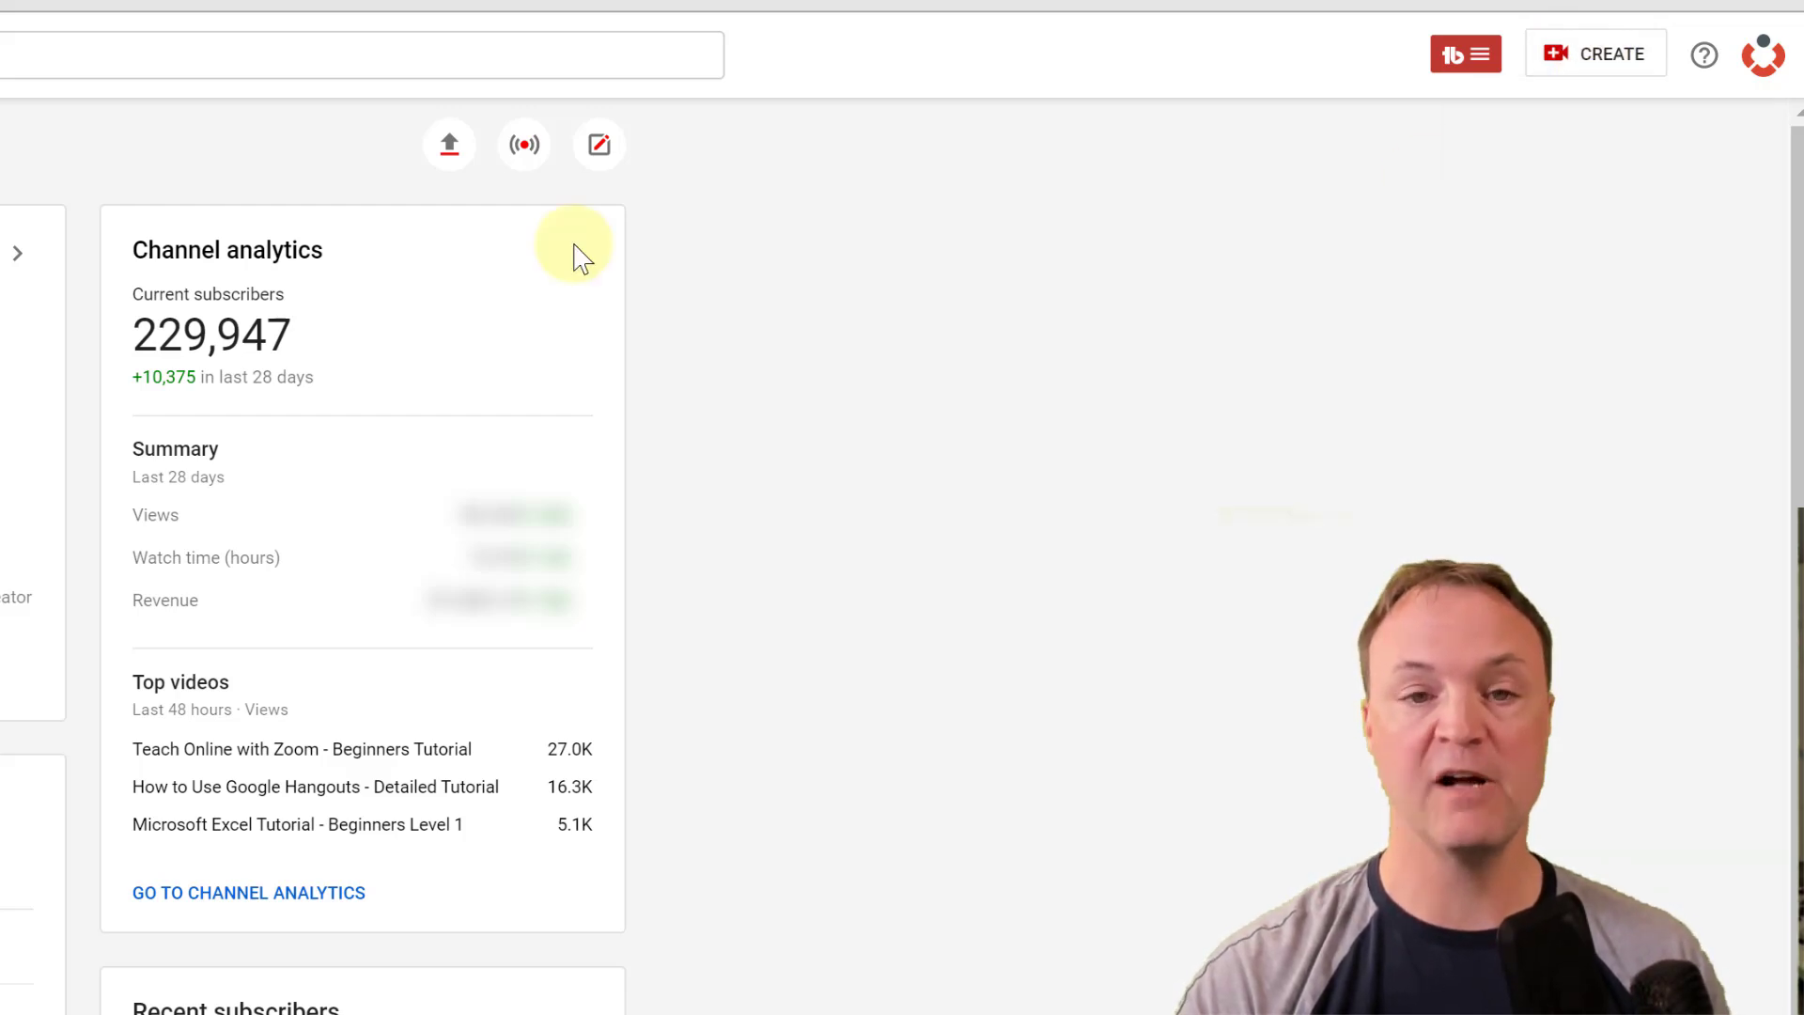
left_click(523, 145)
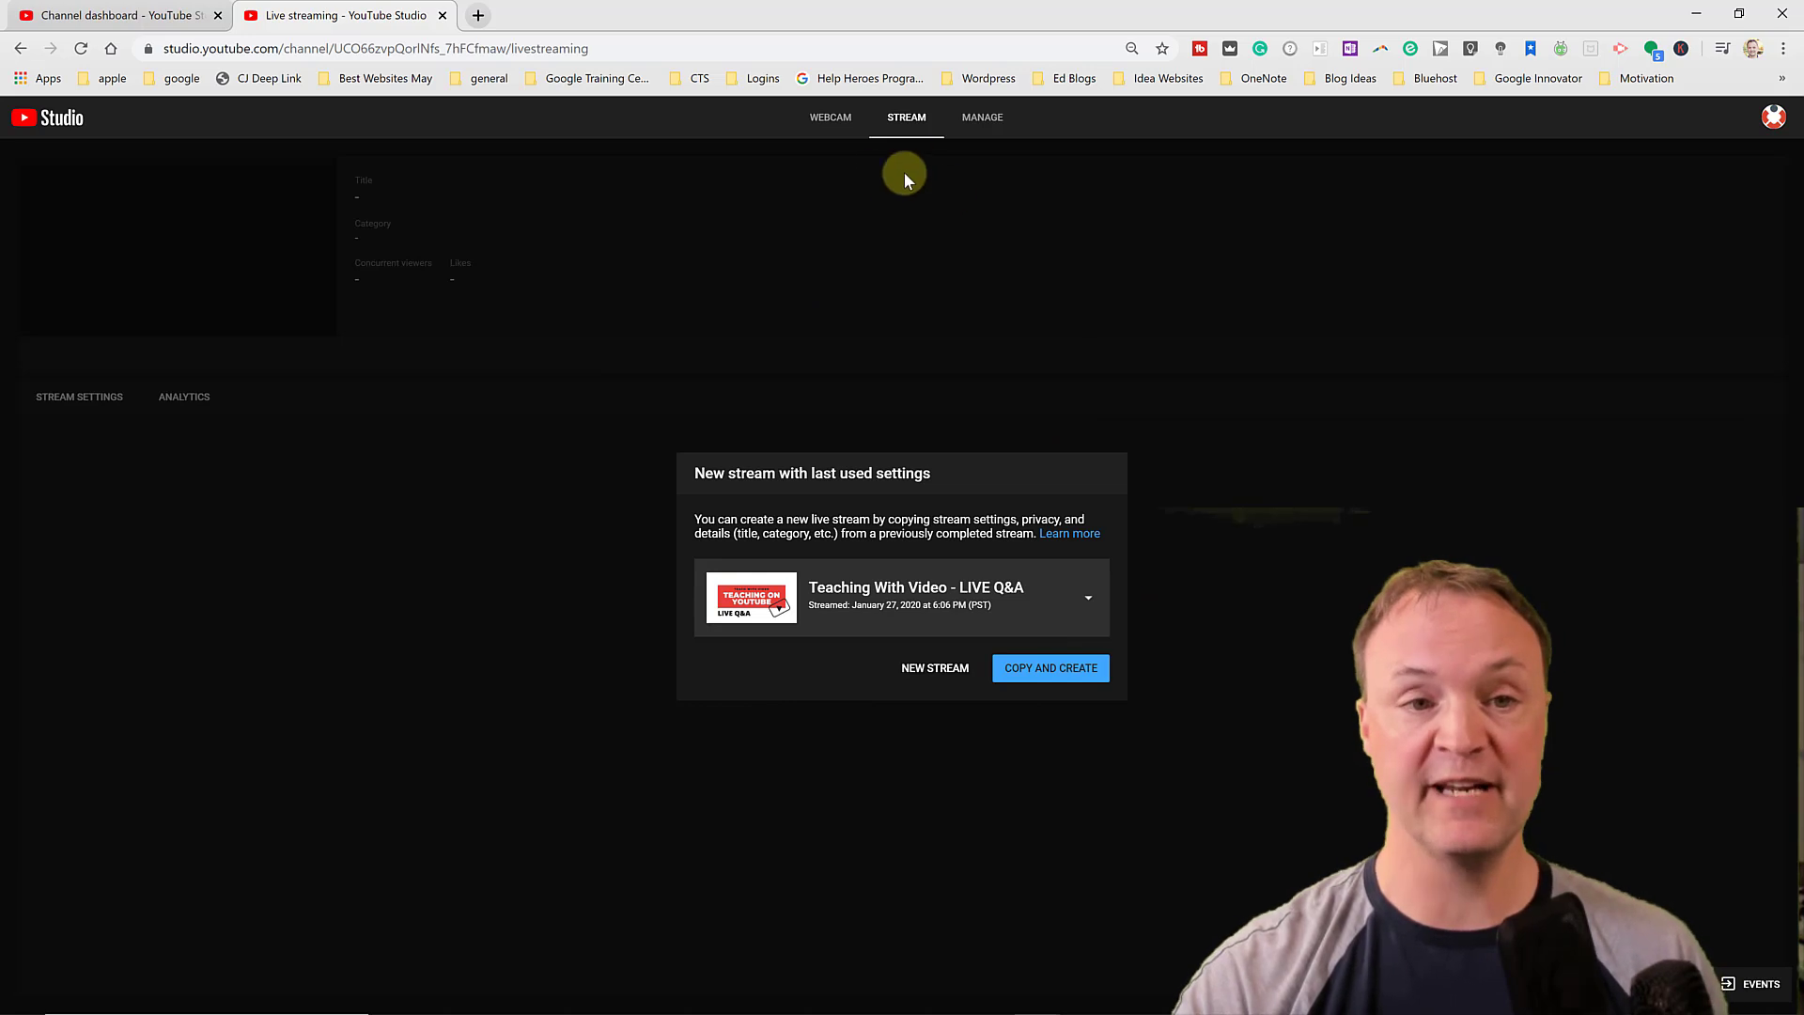
Step: View the webcam streaming option, and return to the encoder stream to copy the How to Stream broadcast's stream key
left_click(832, 134)
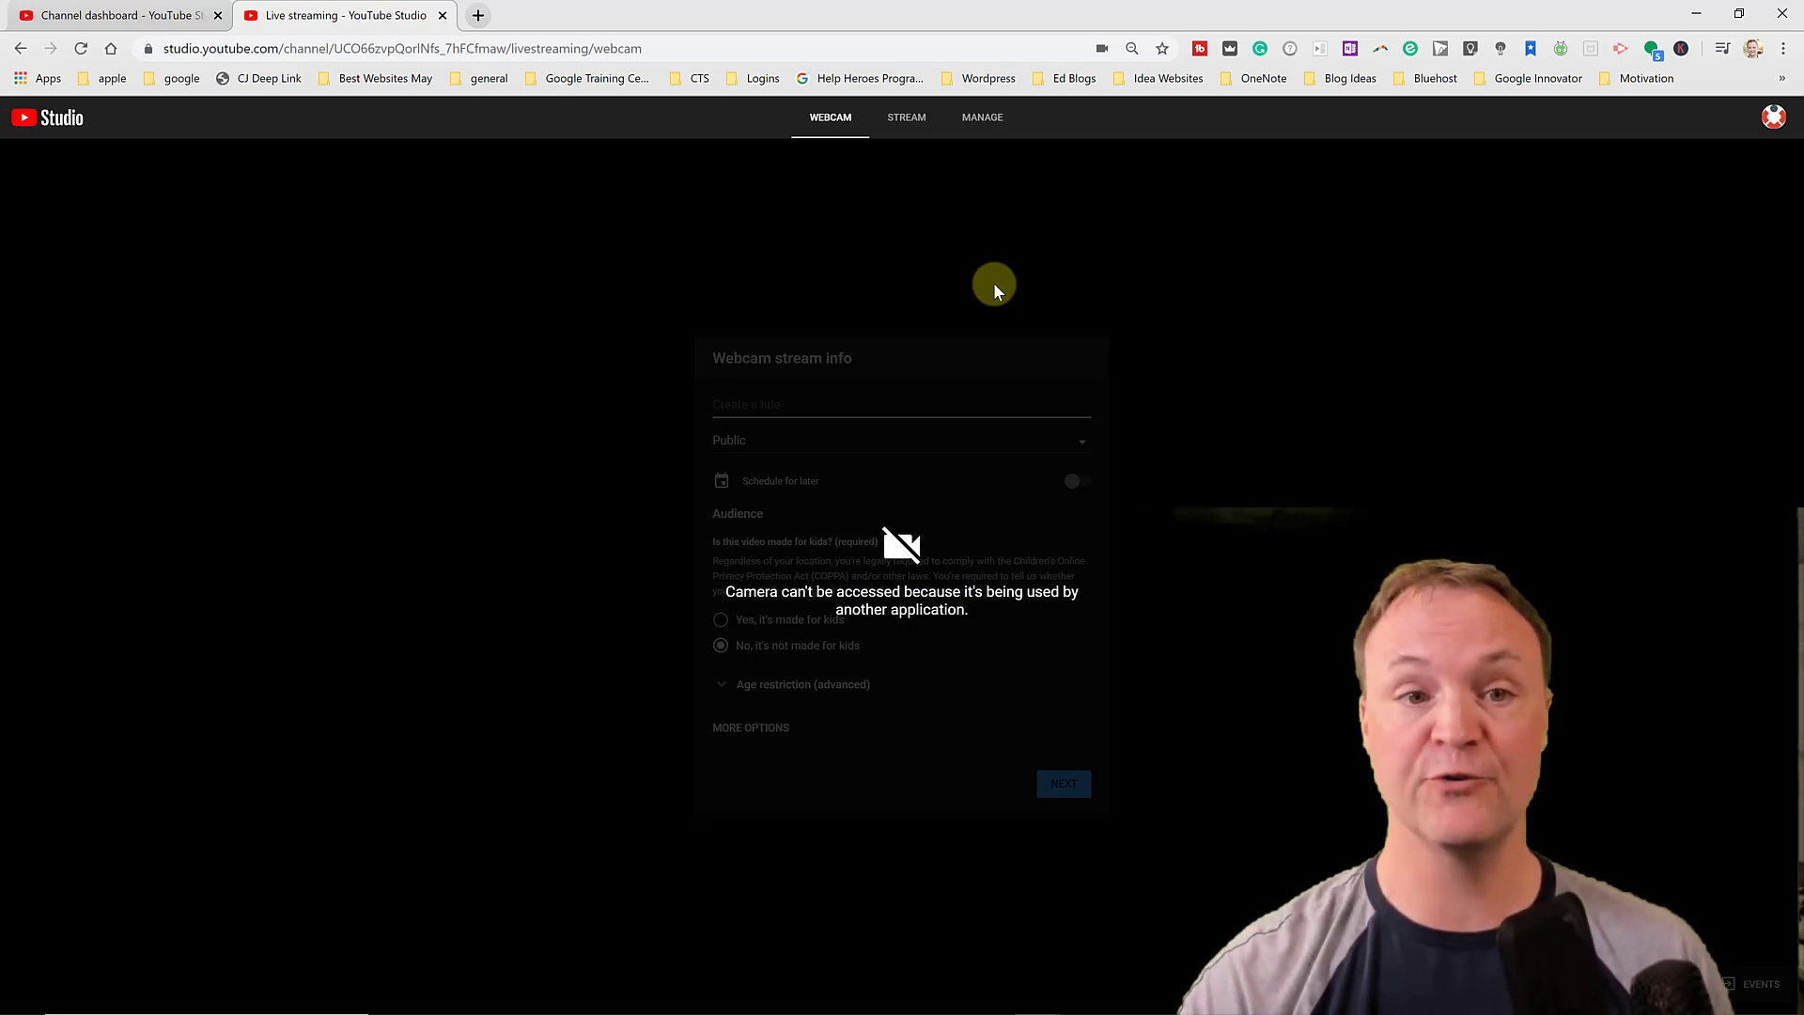
left_click(916, 129)
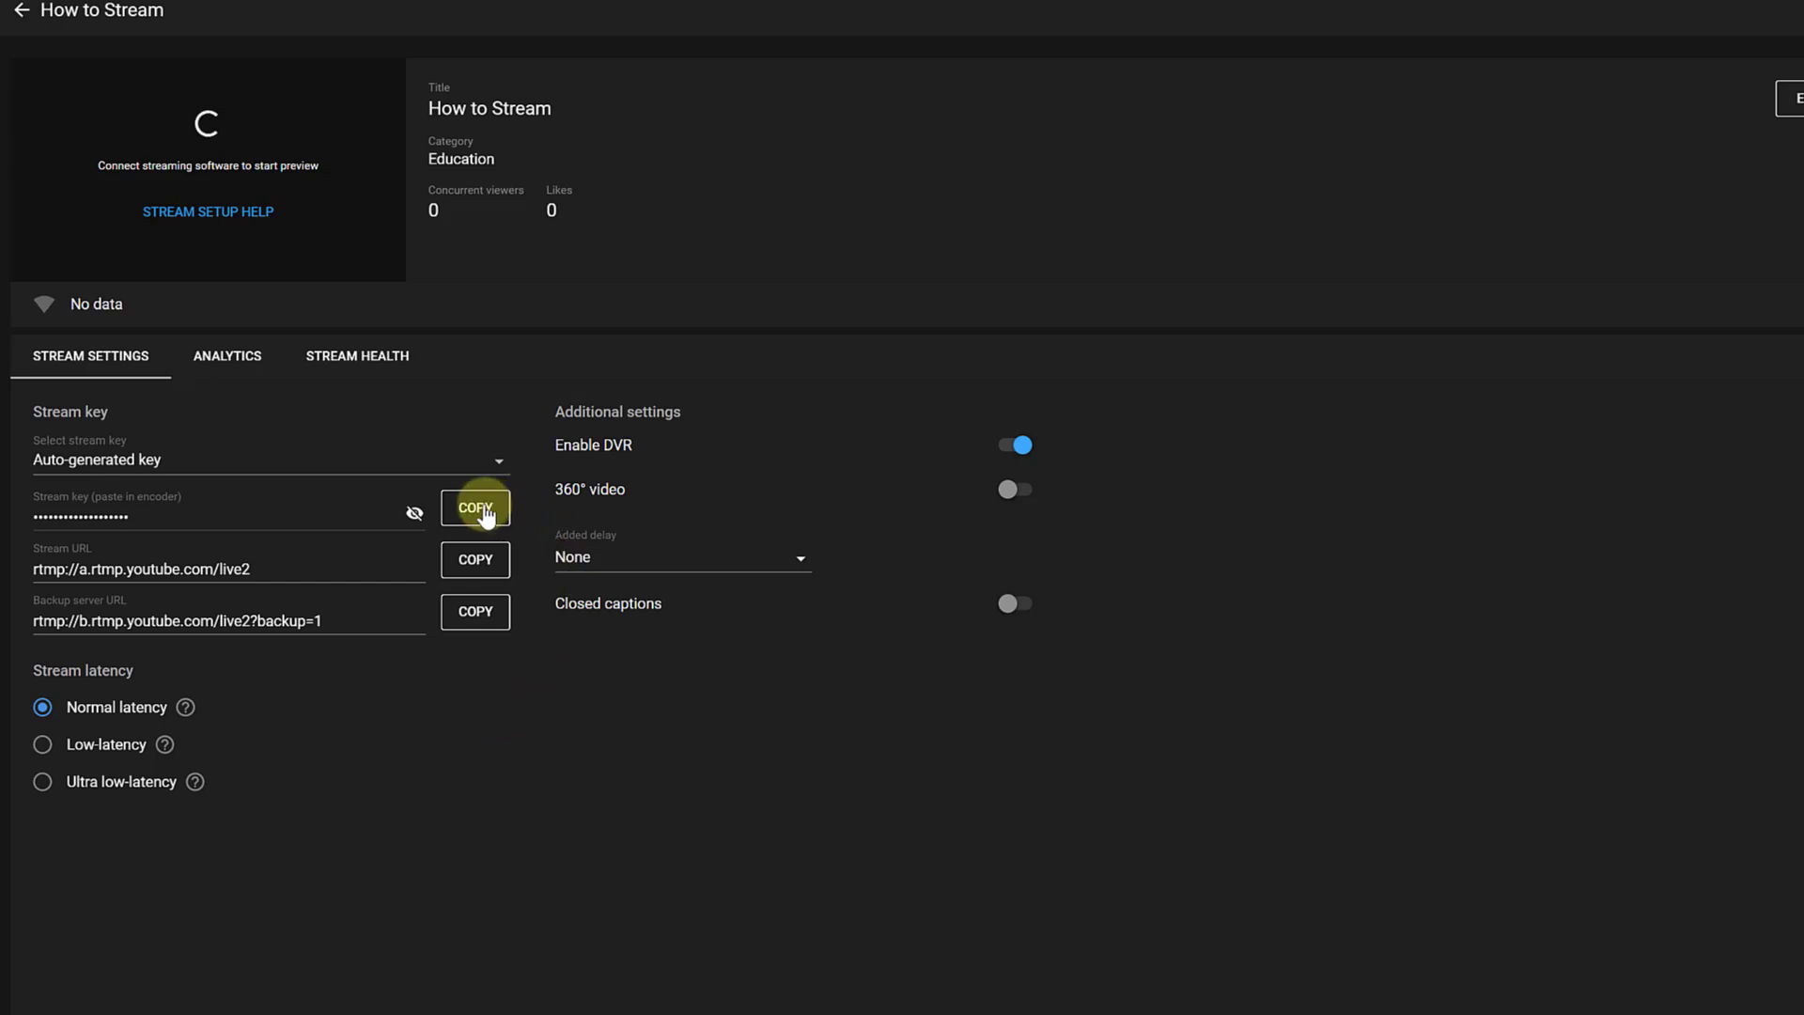
left_click(484, 515)
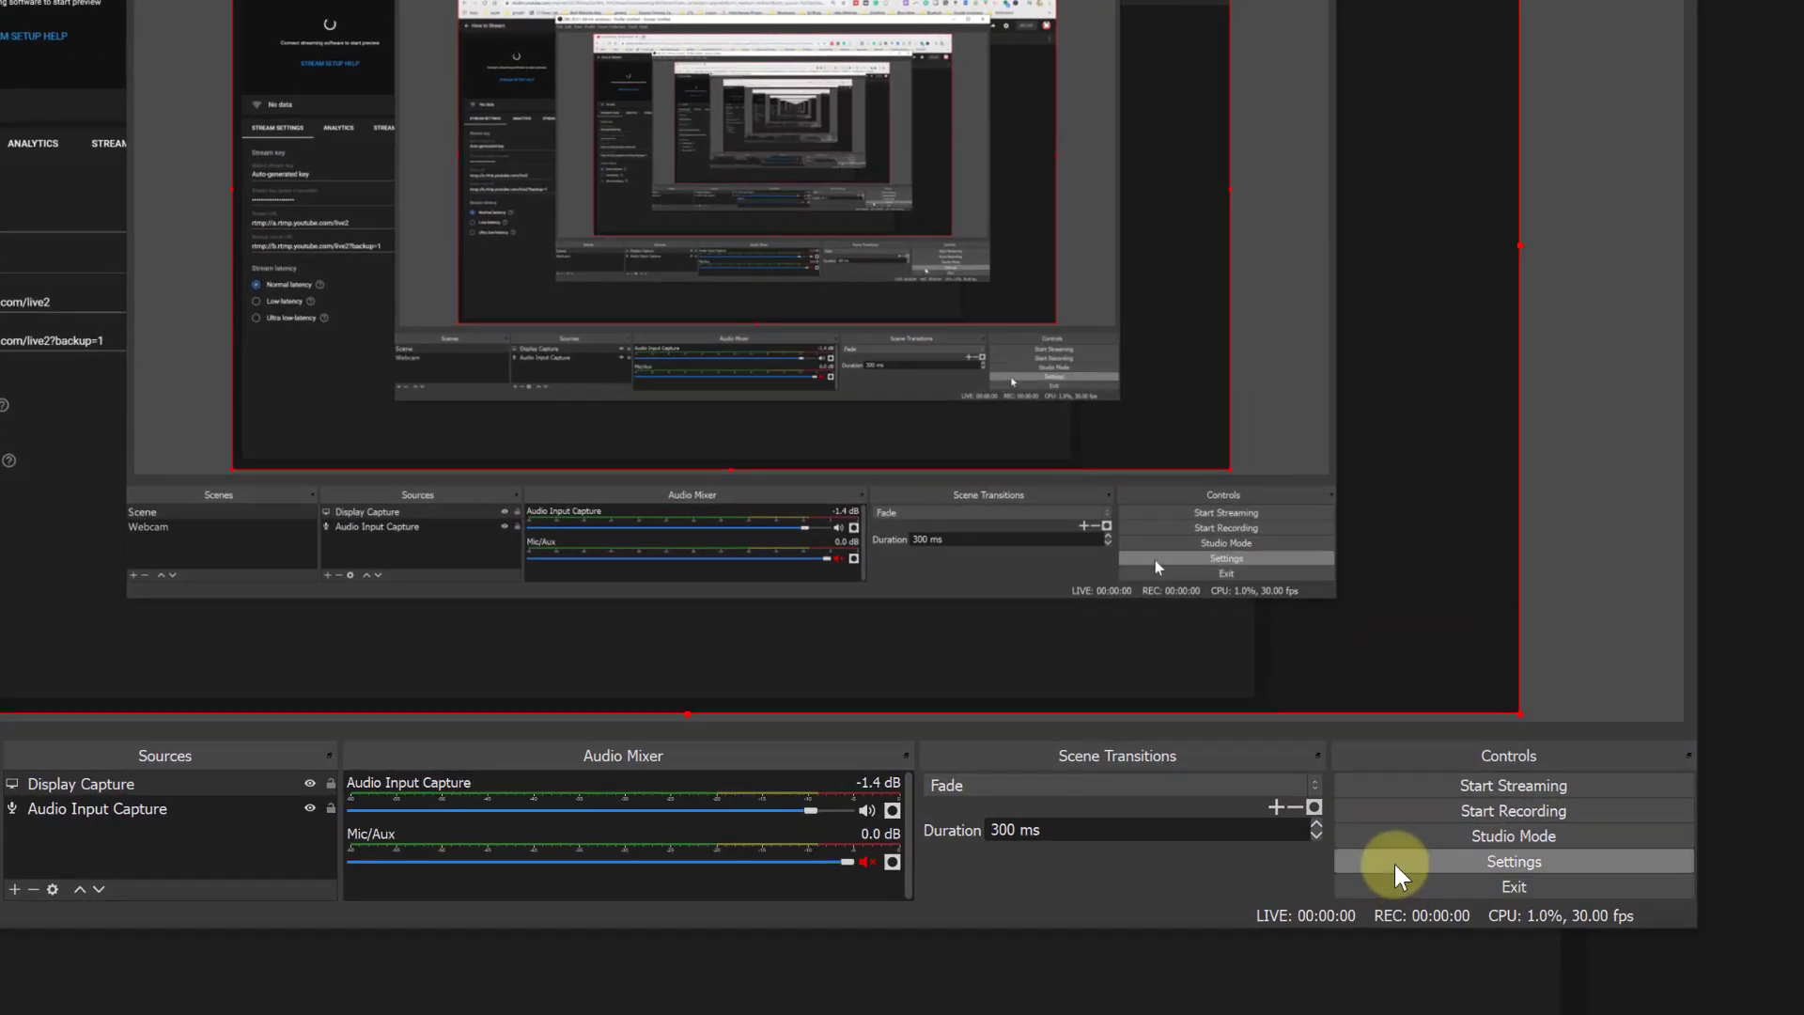
Step: In the OBS stream settings, choose YouTube / YouTube Gaming as the service, paste the stream key, and apply the settings
left_click(1400, 872)
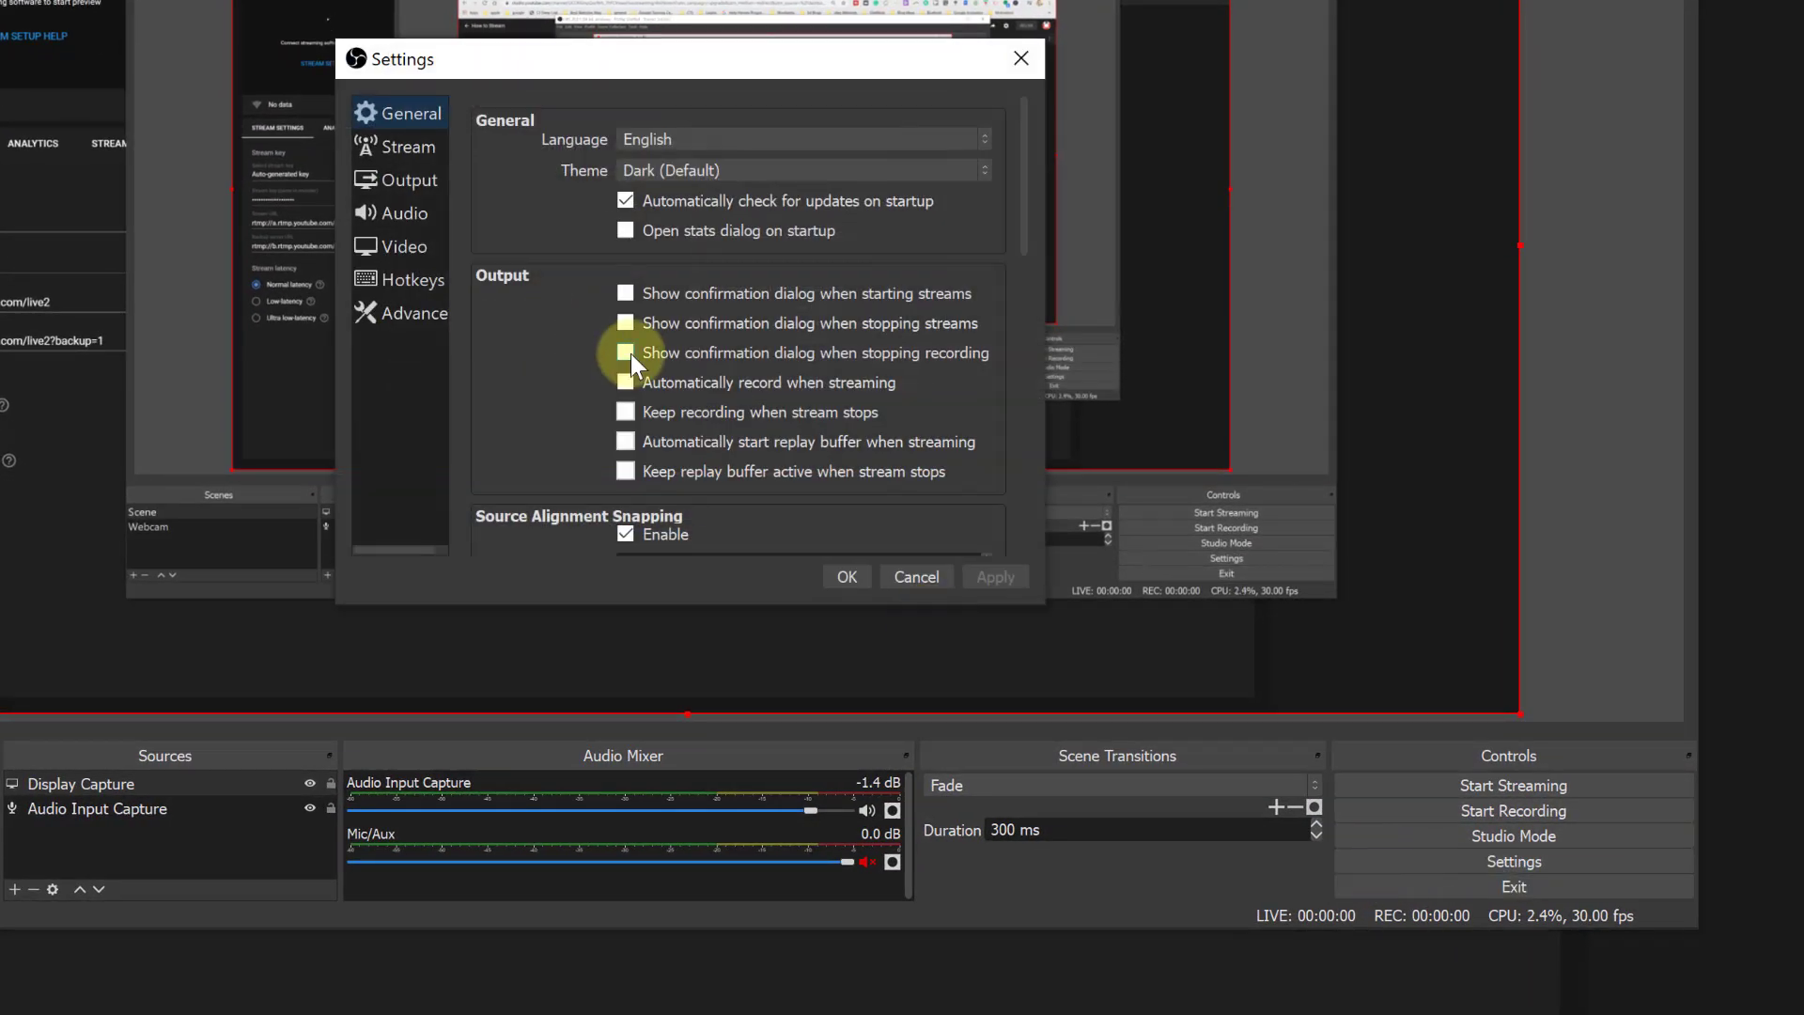
left_click(410, 150)
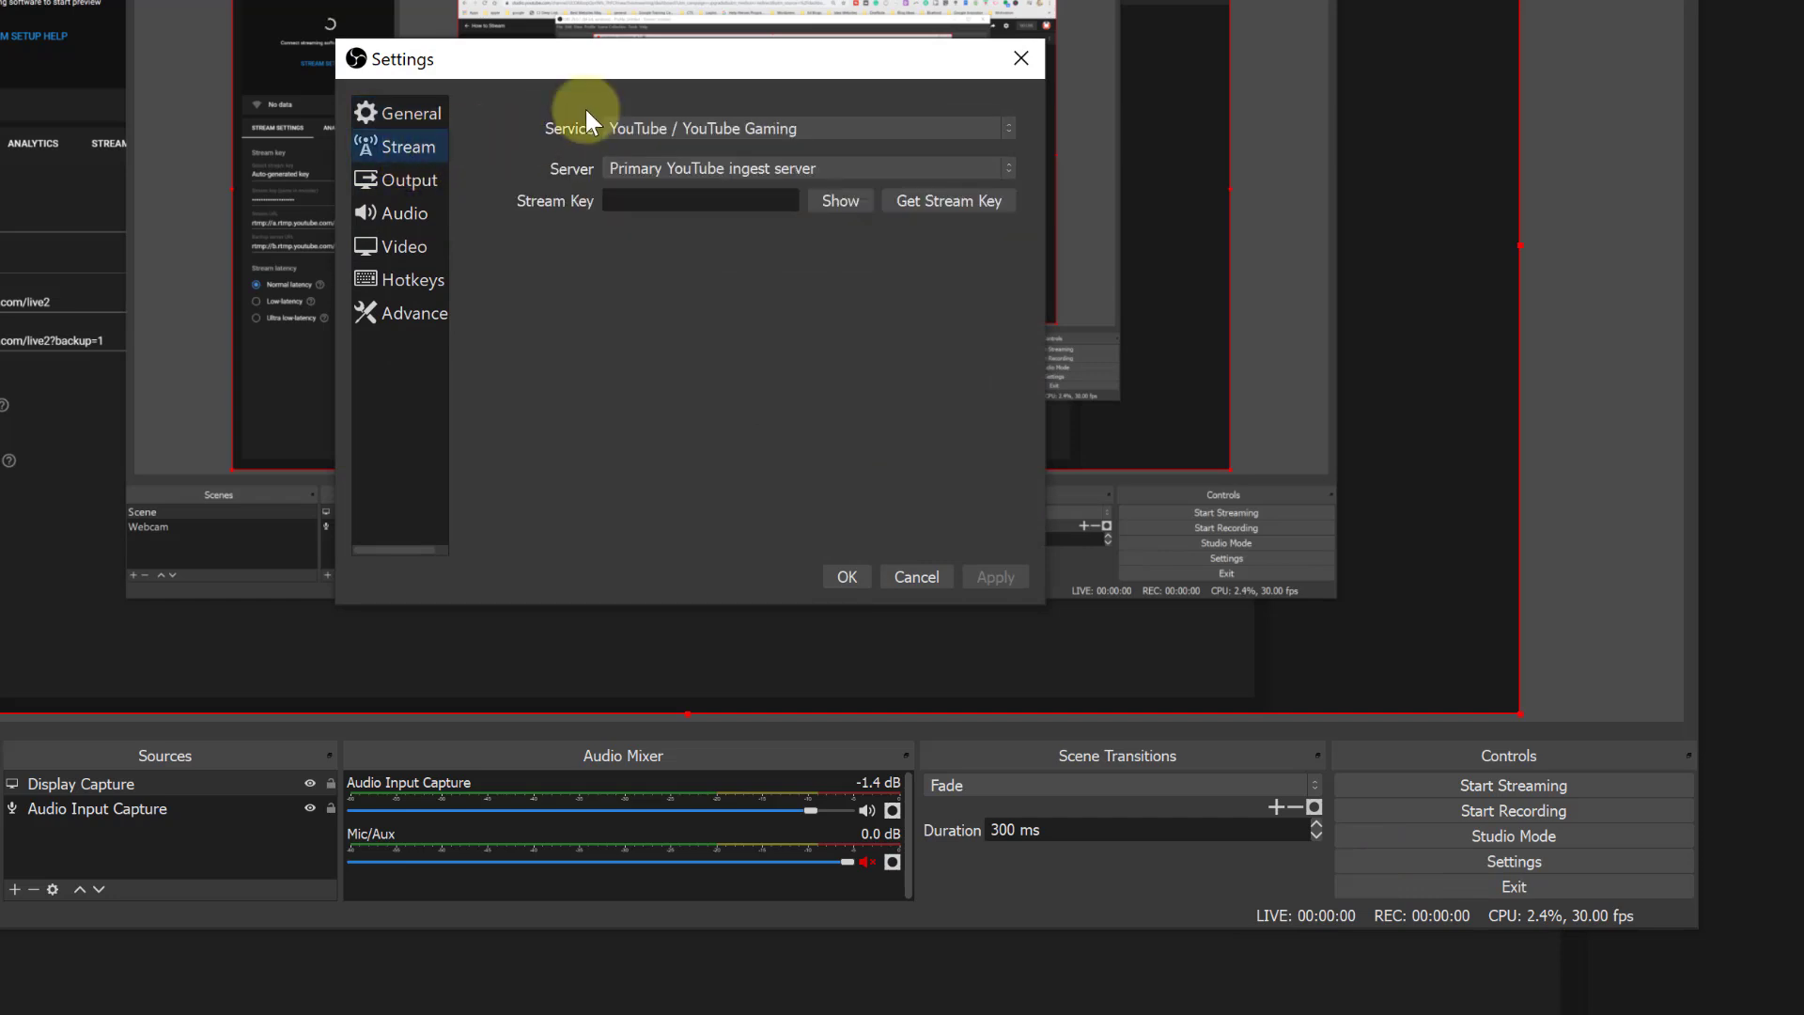
left_click(660, 124)
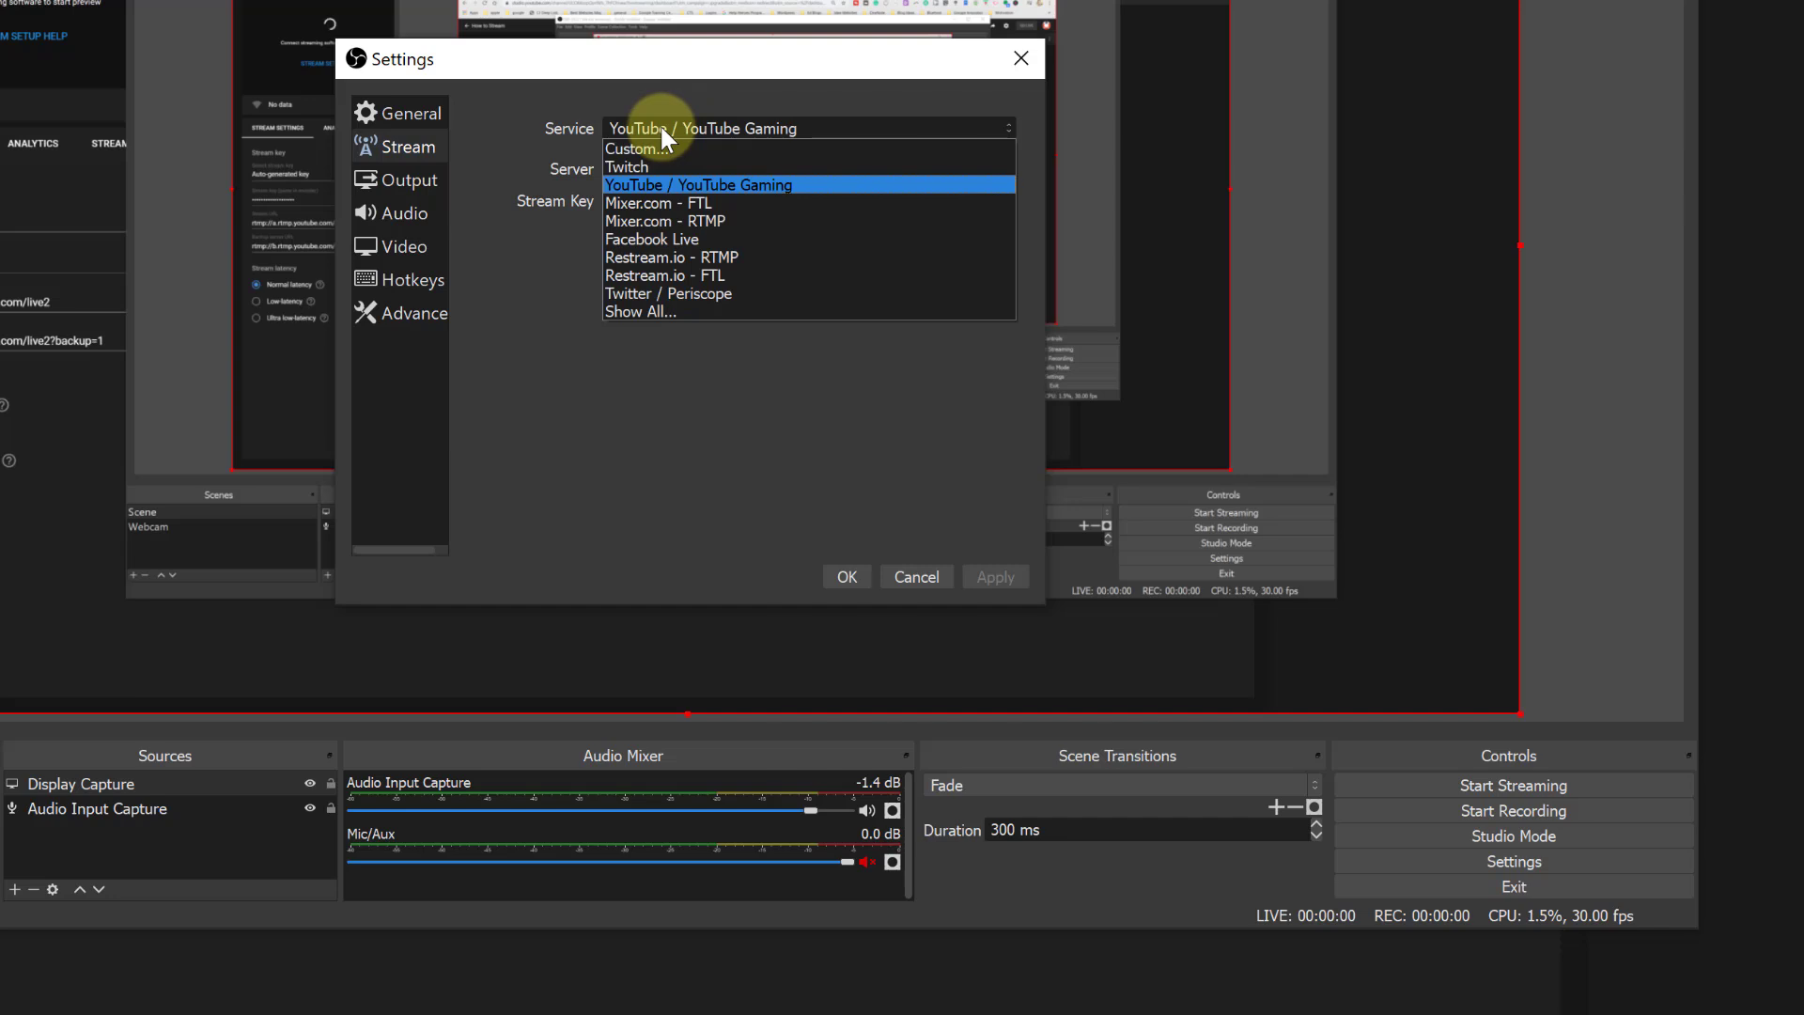
left_click(674, 184)
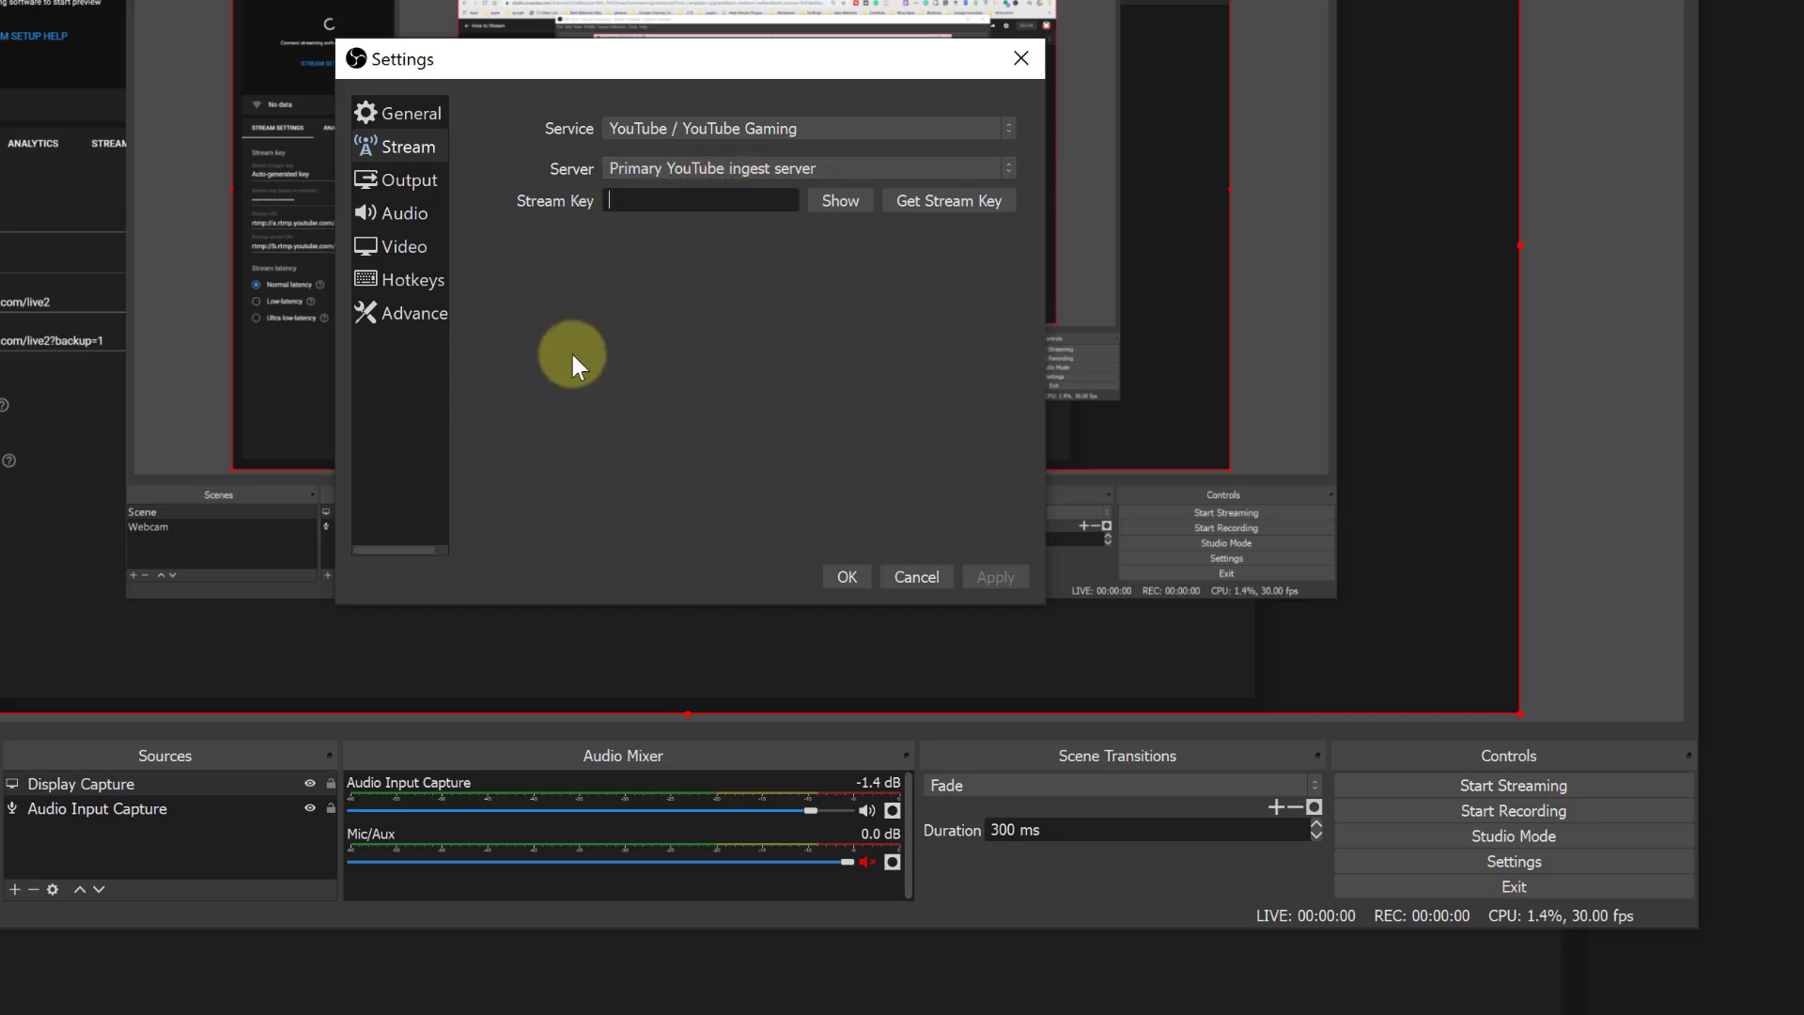
key("ctrl+v")
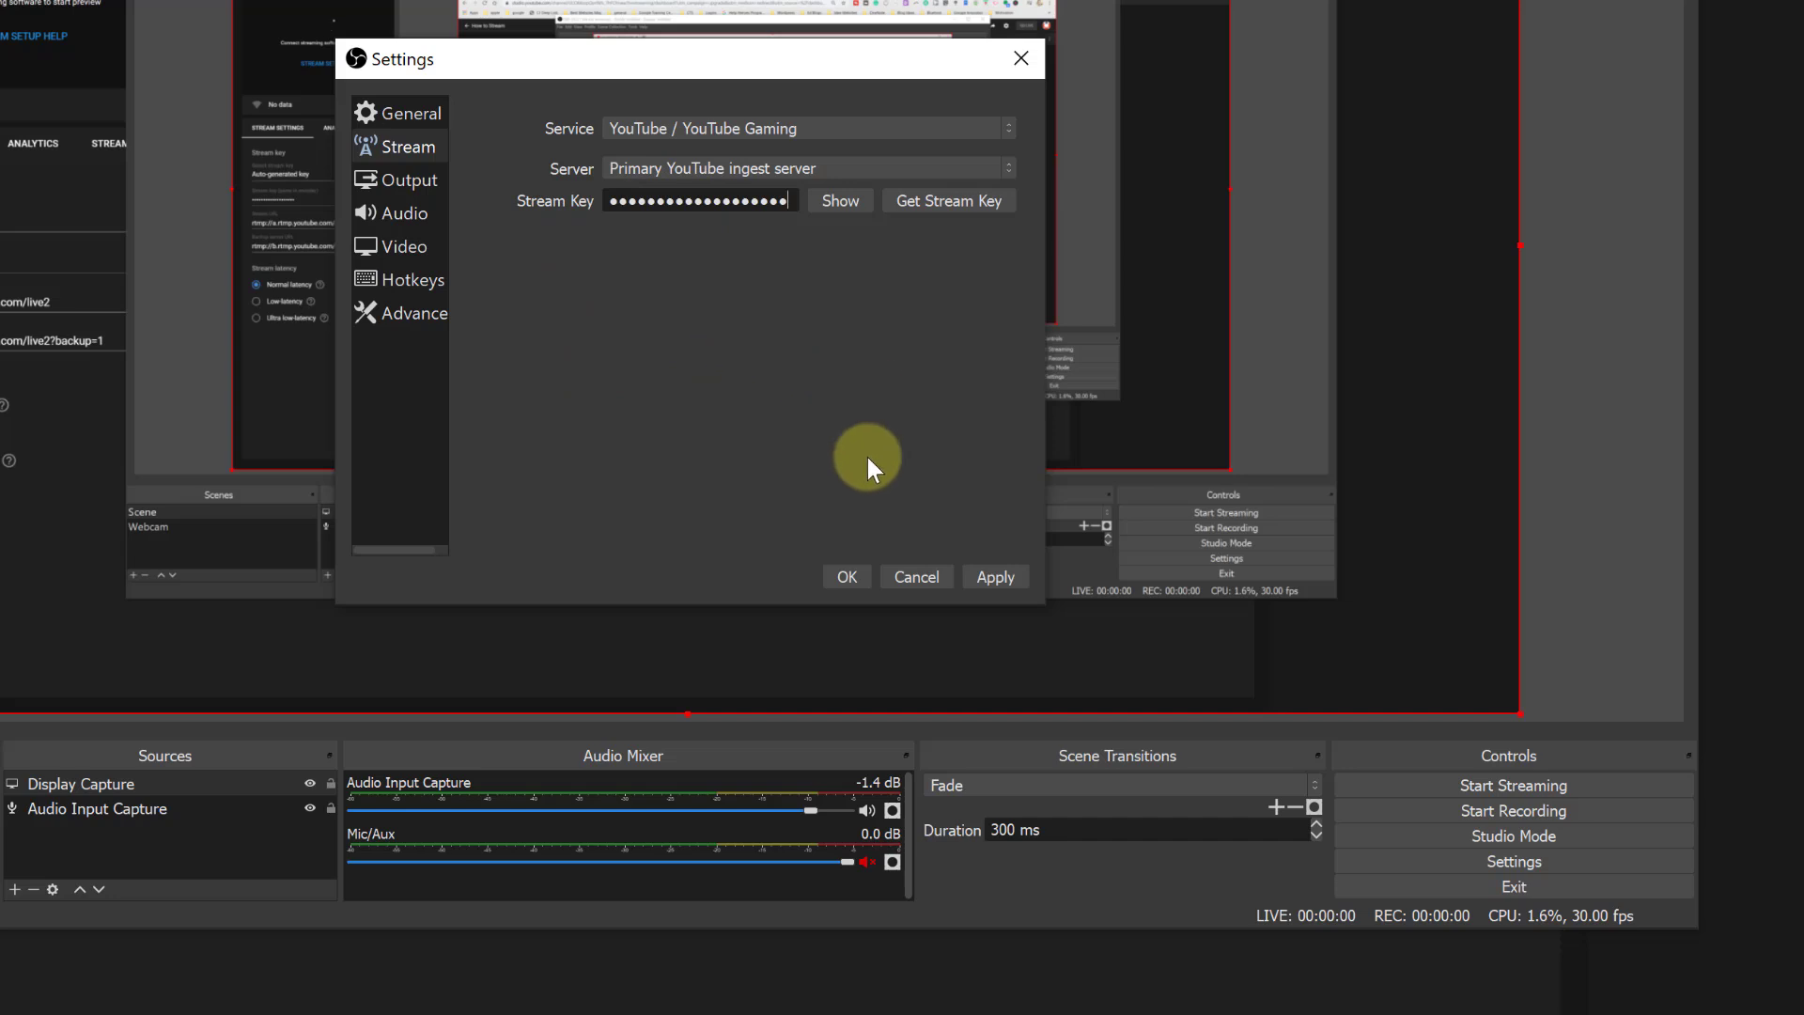
left_click(973, 573)
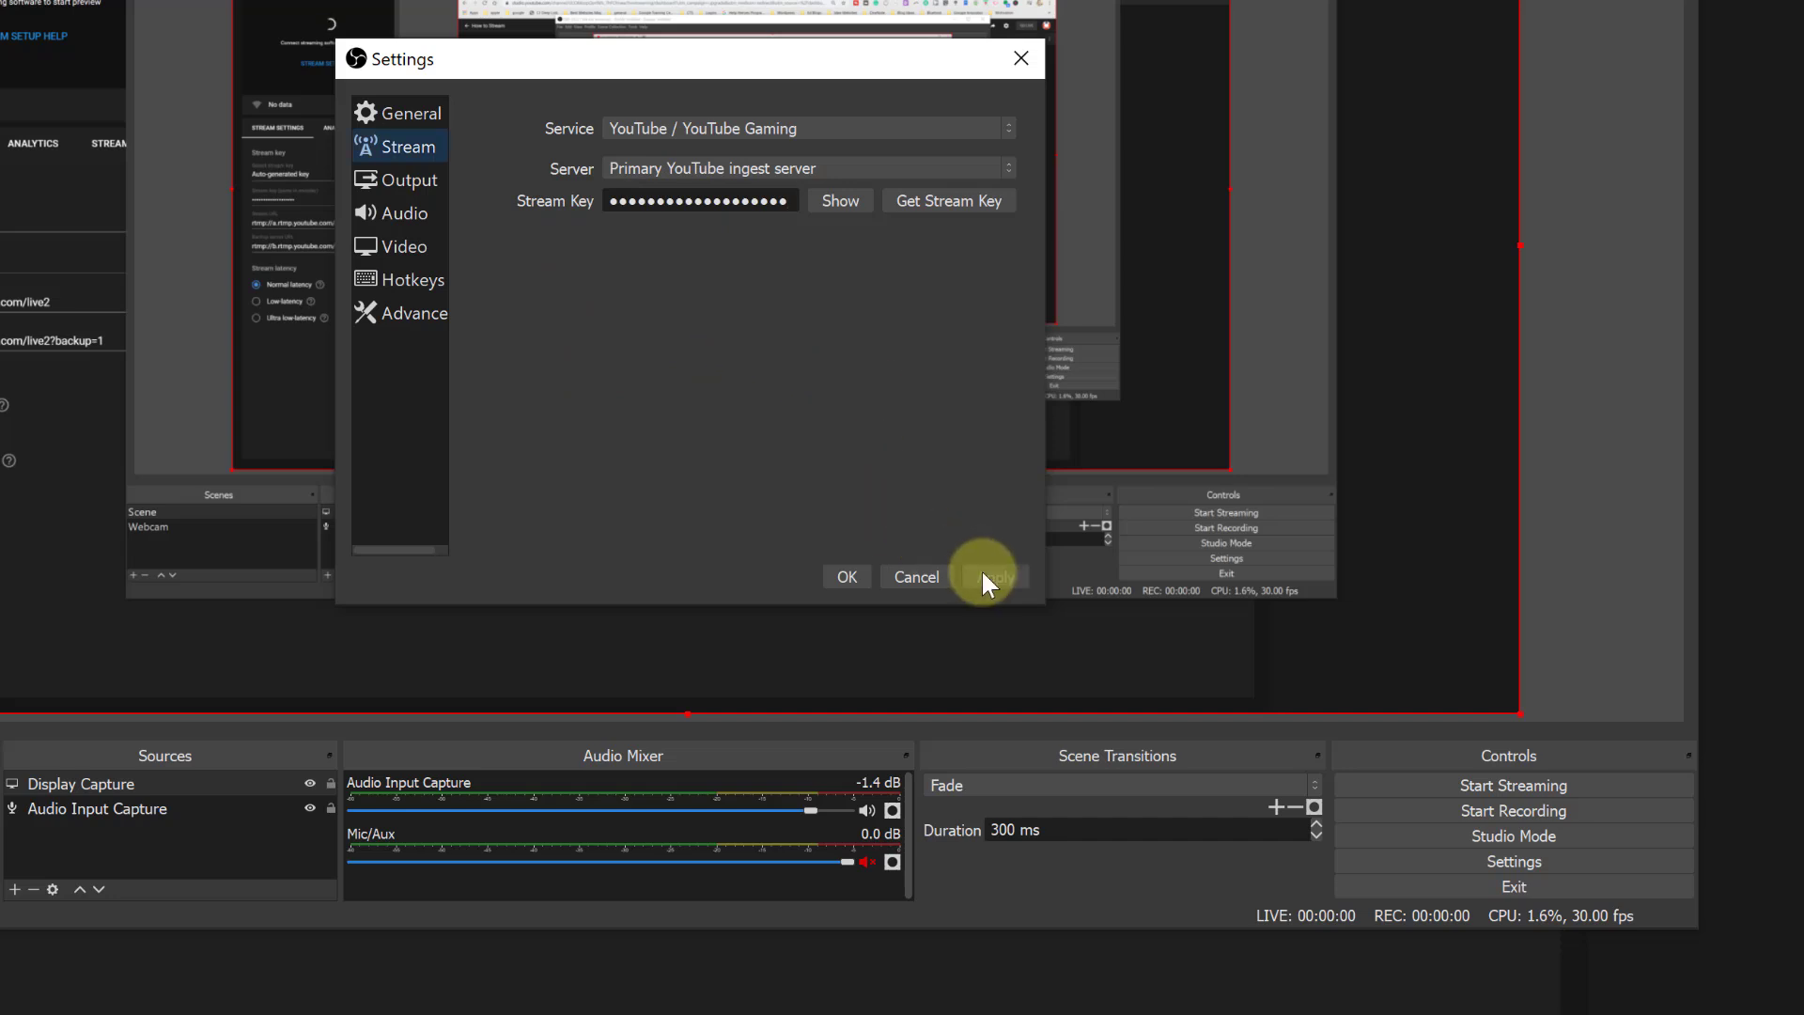
left_click(846, 575)
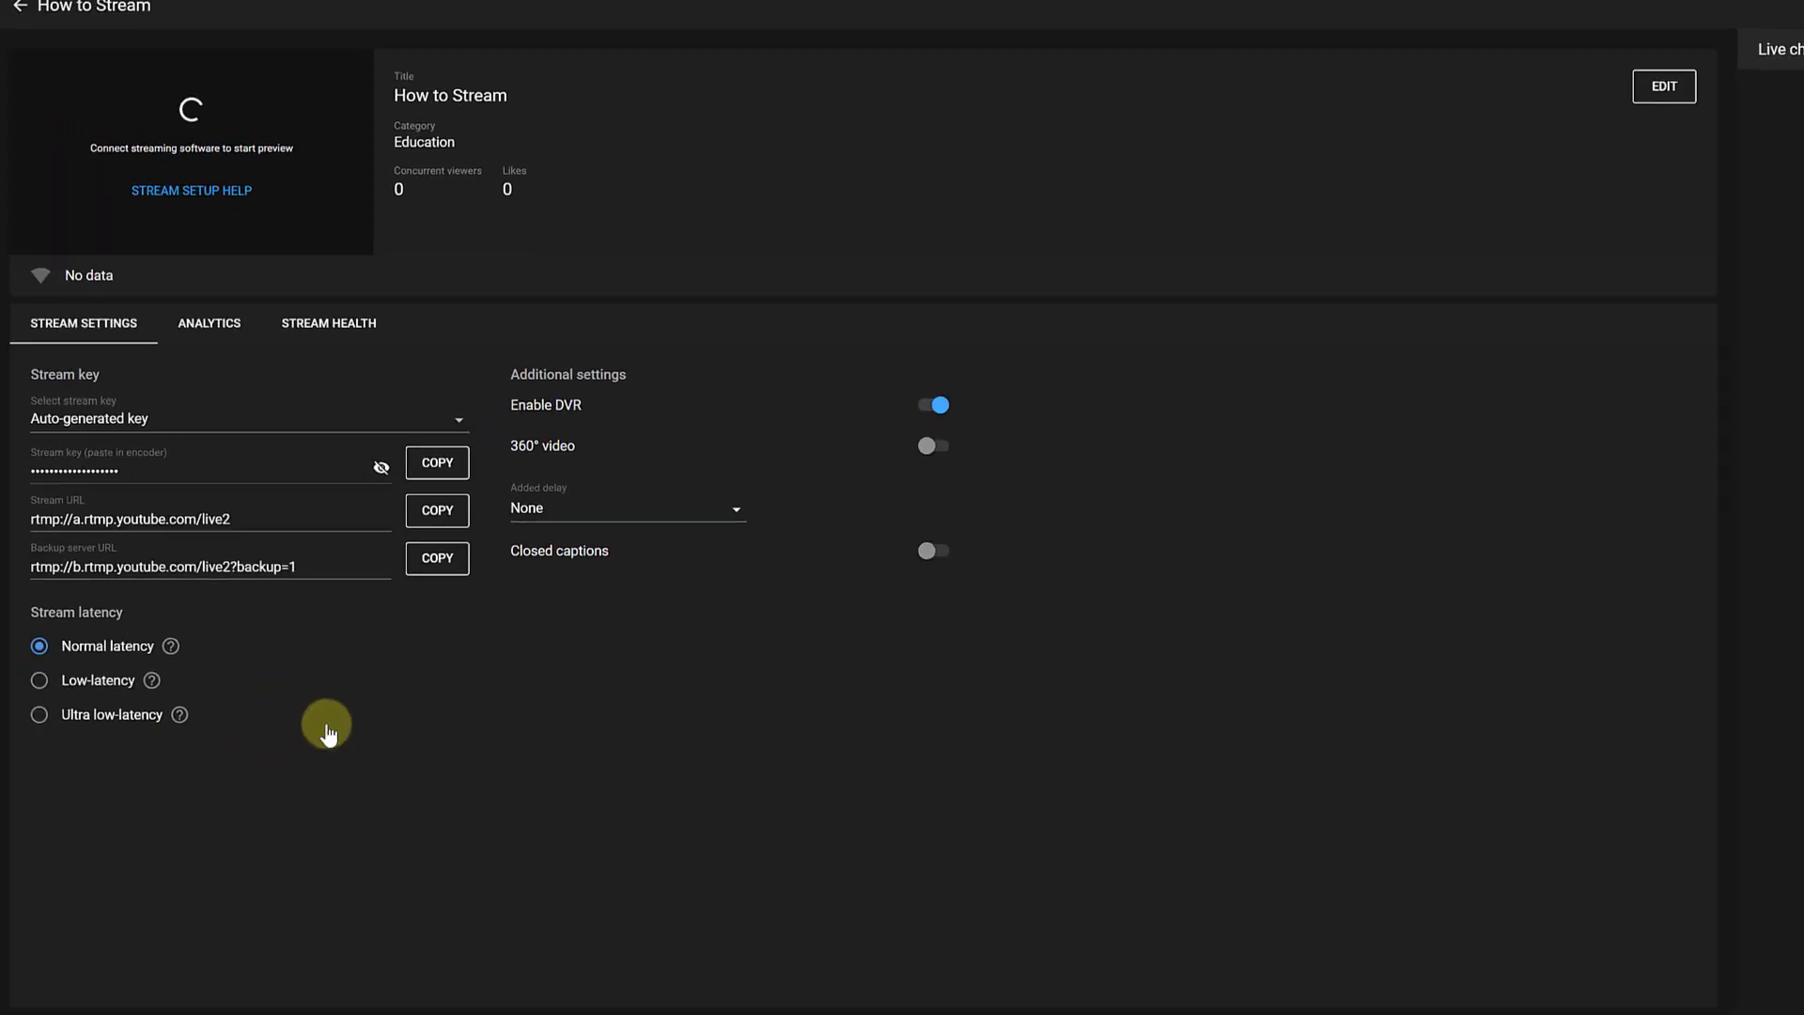
Step: In YouTube Studio, set the How to Stream broadcast's stream latency to Low-latency
mouse_move(178, 717)
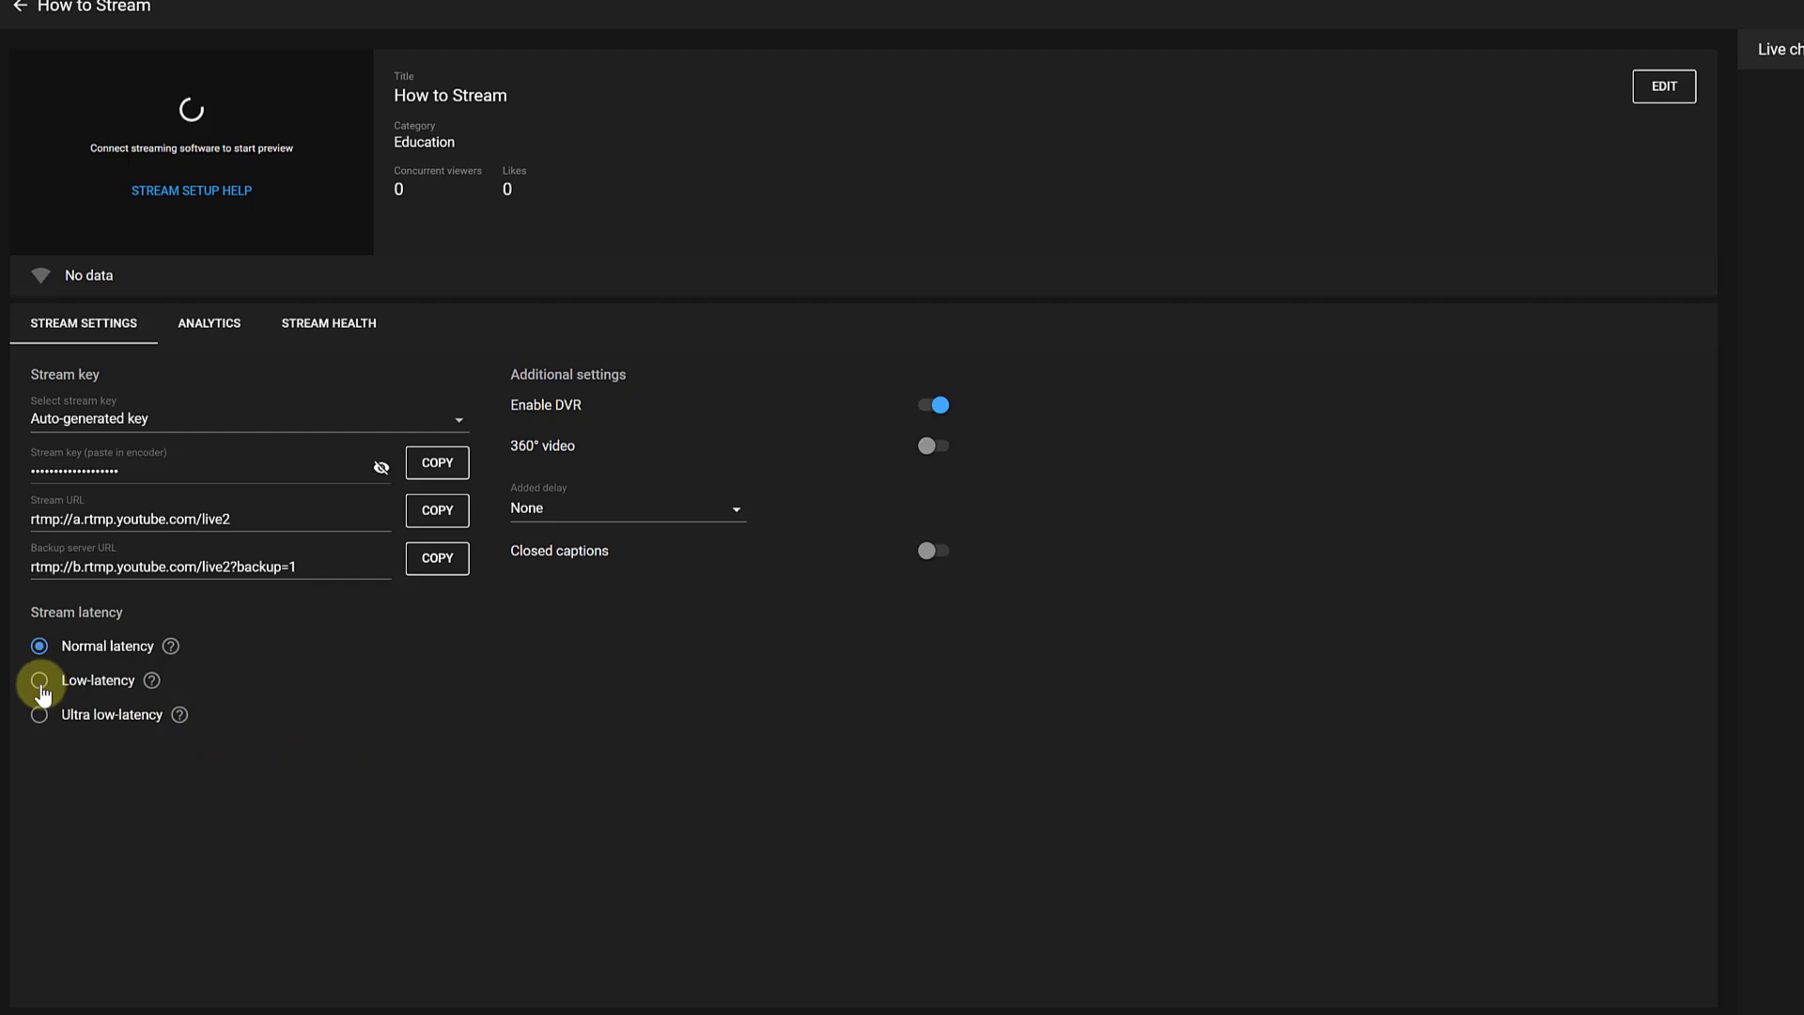
left_click(39, 682)
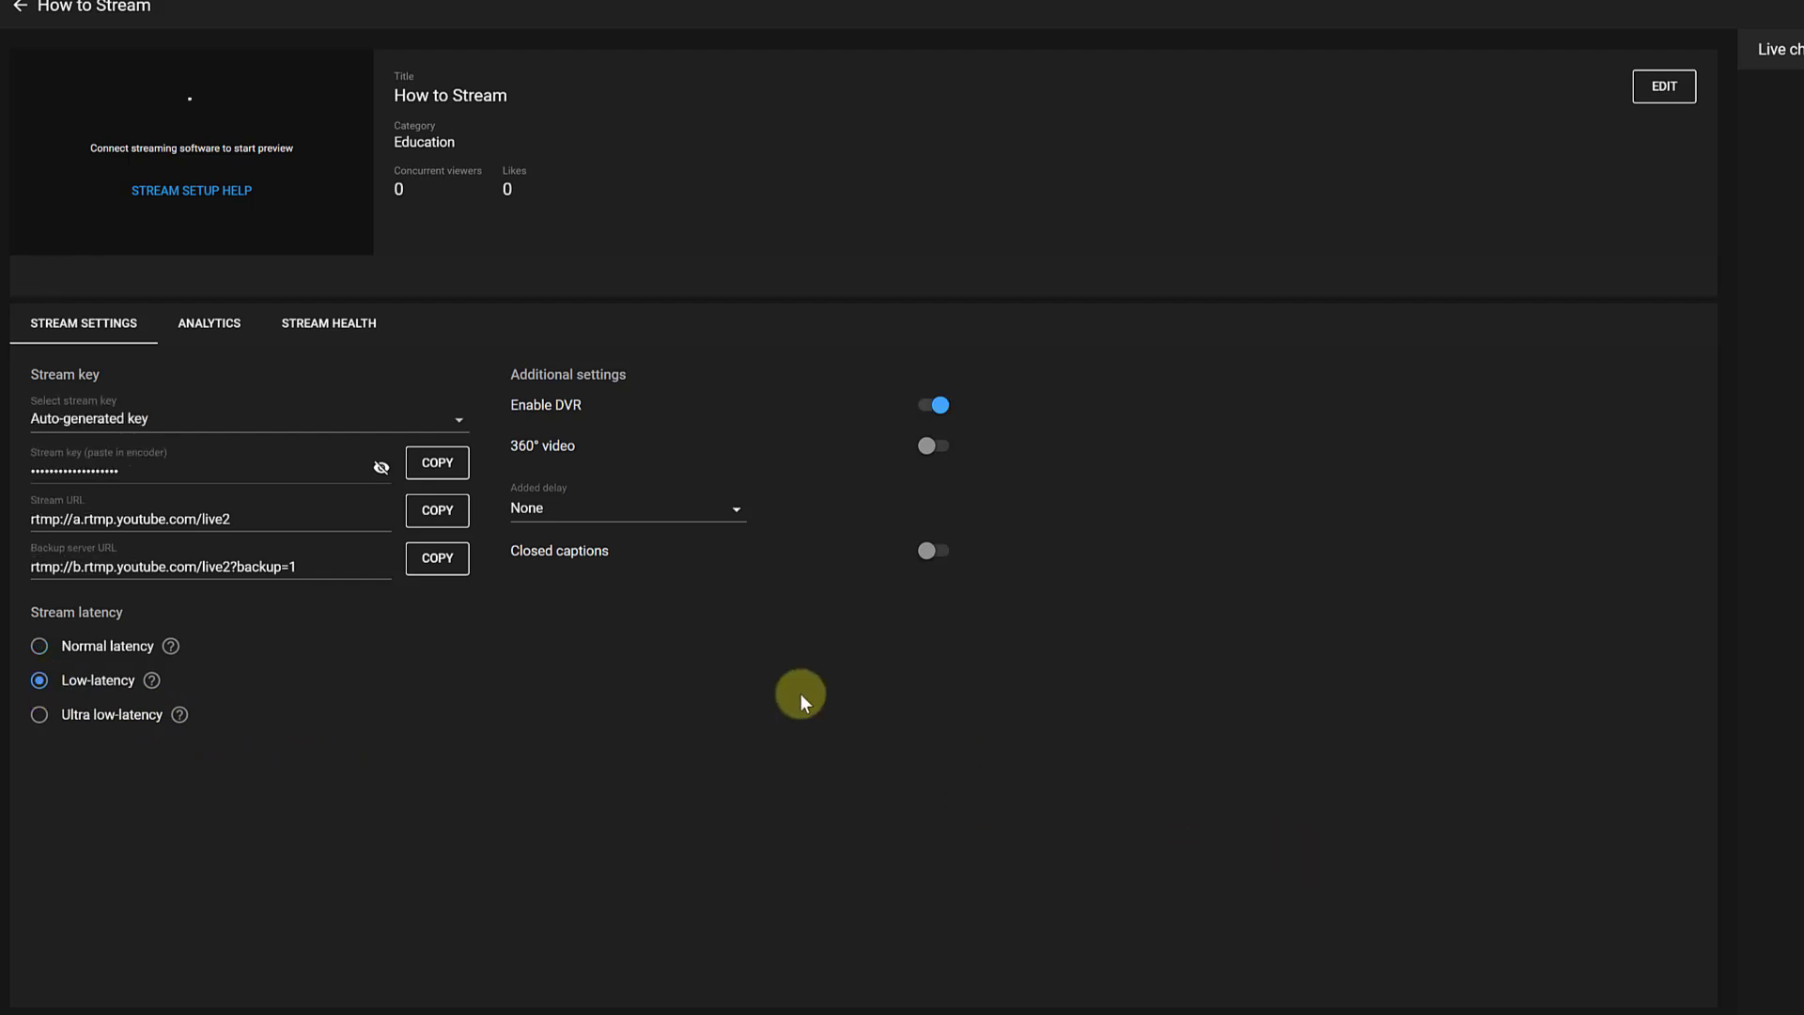
mouse_move(152, 683)
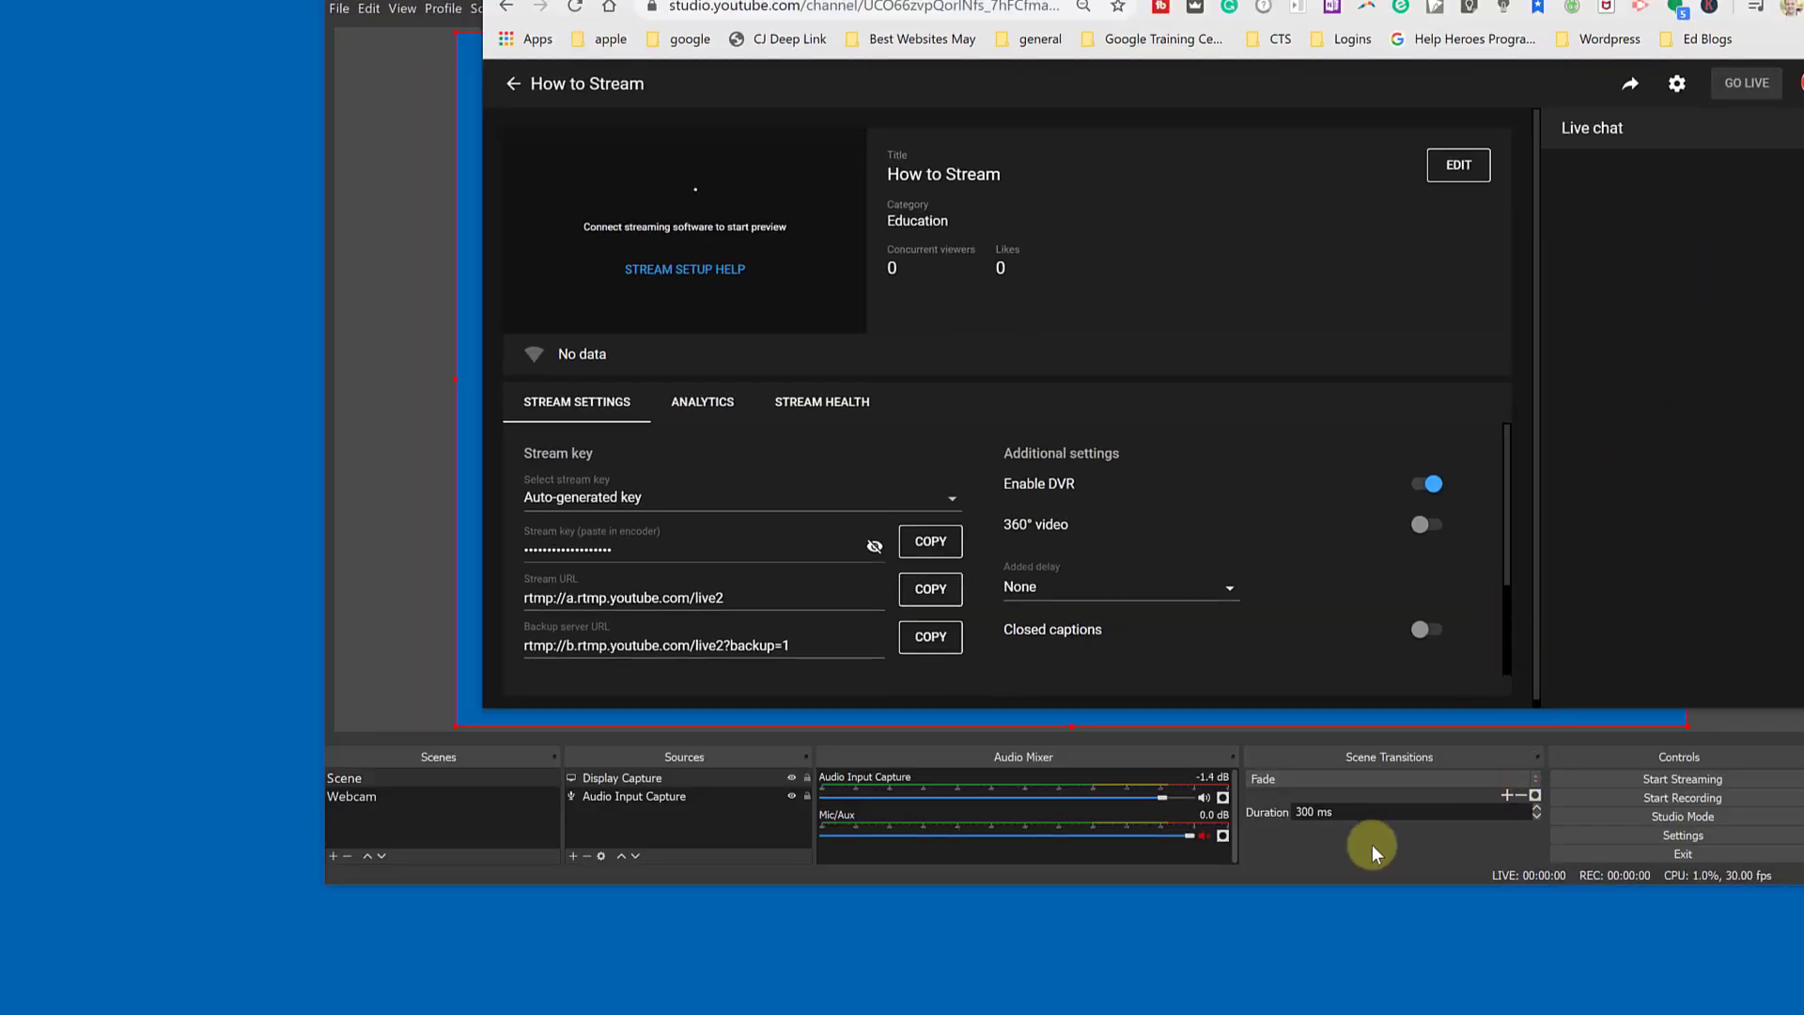
Step: In OBS, examine the Output settings for the streaming bitrates, encoder, and recording path and format
left_click(1372, 844)
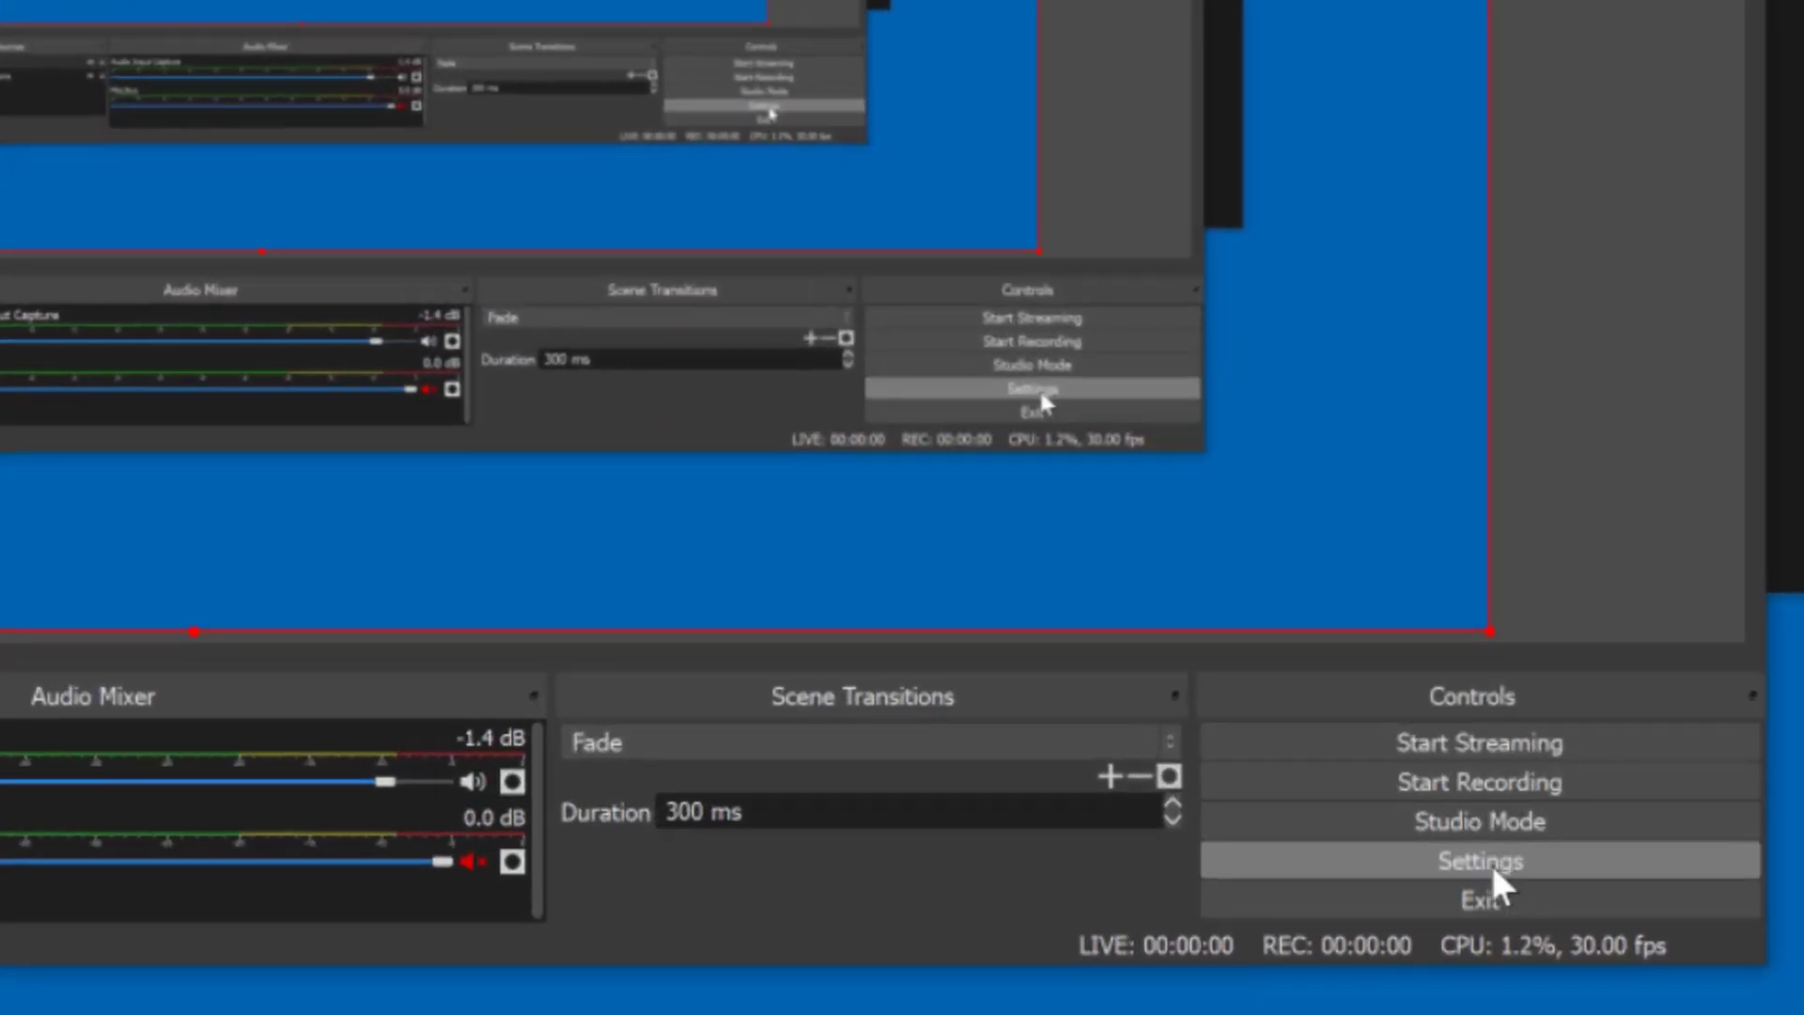
left_click(1490, 861)
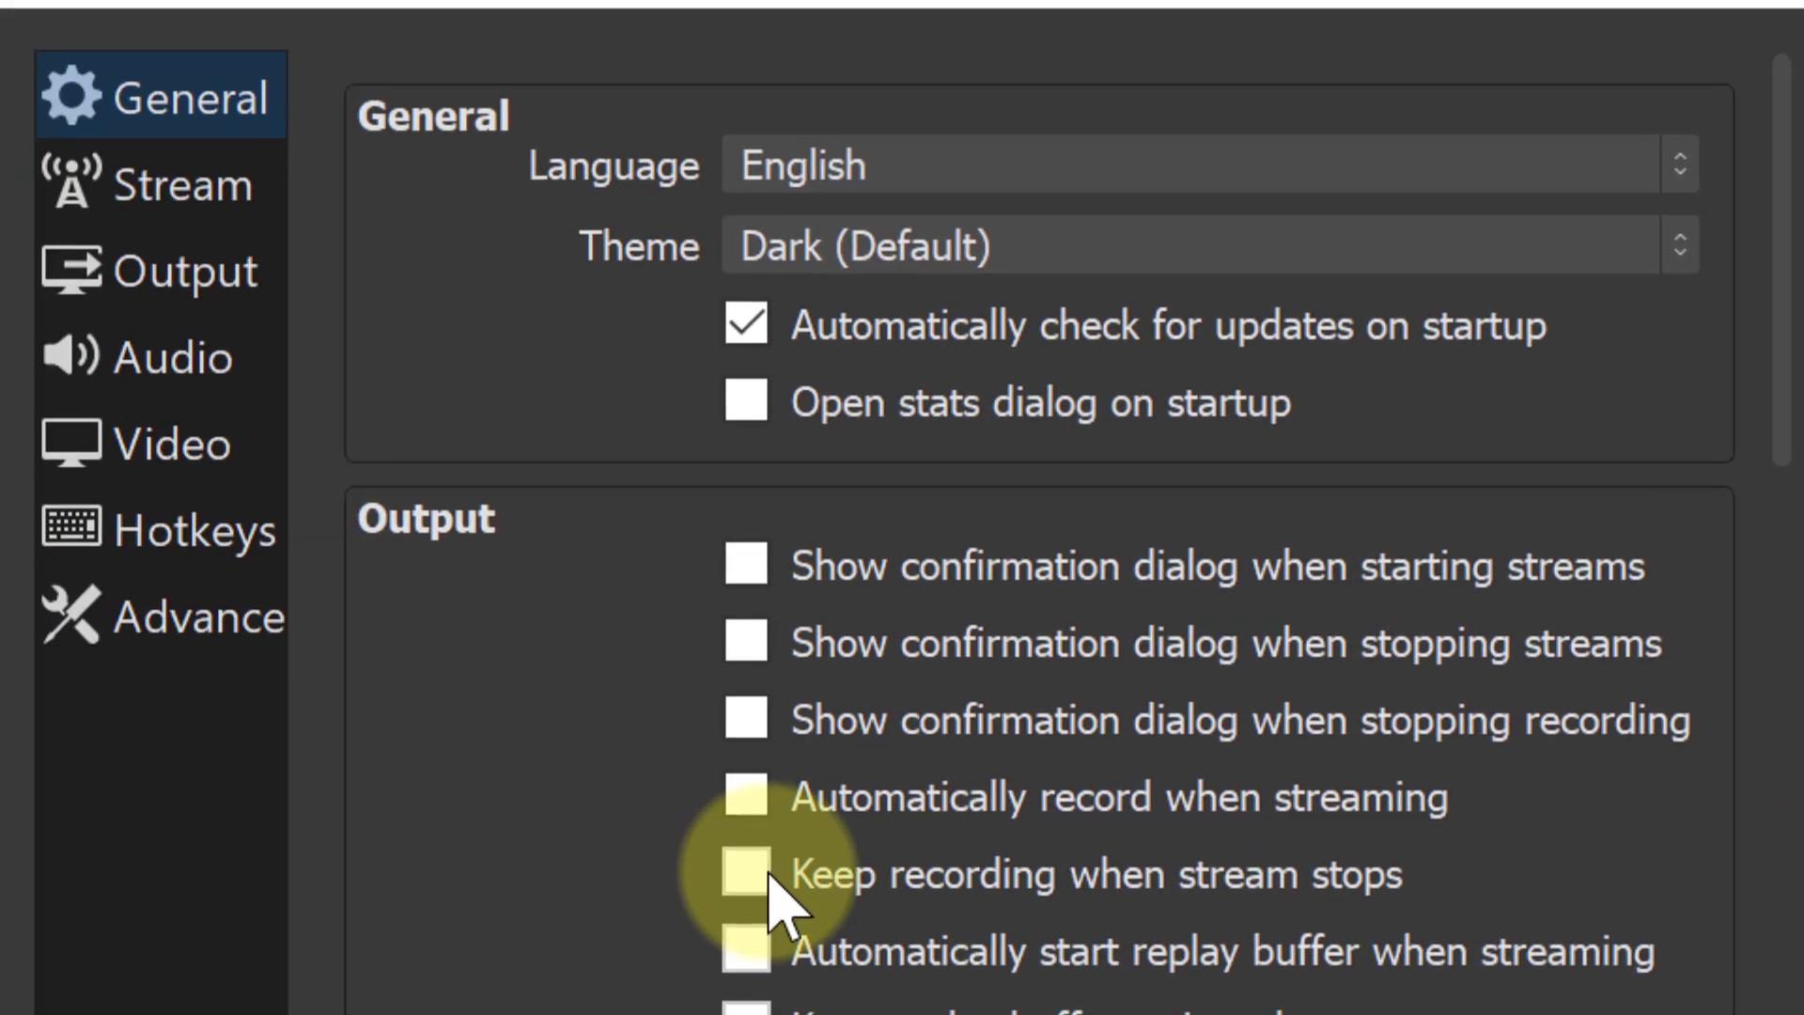
left_click(225, 284)
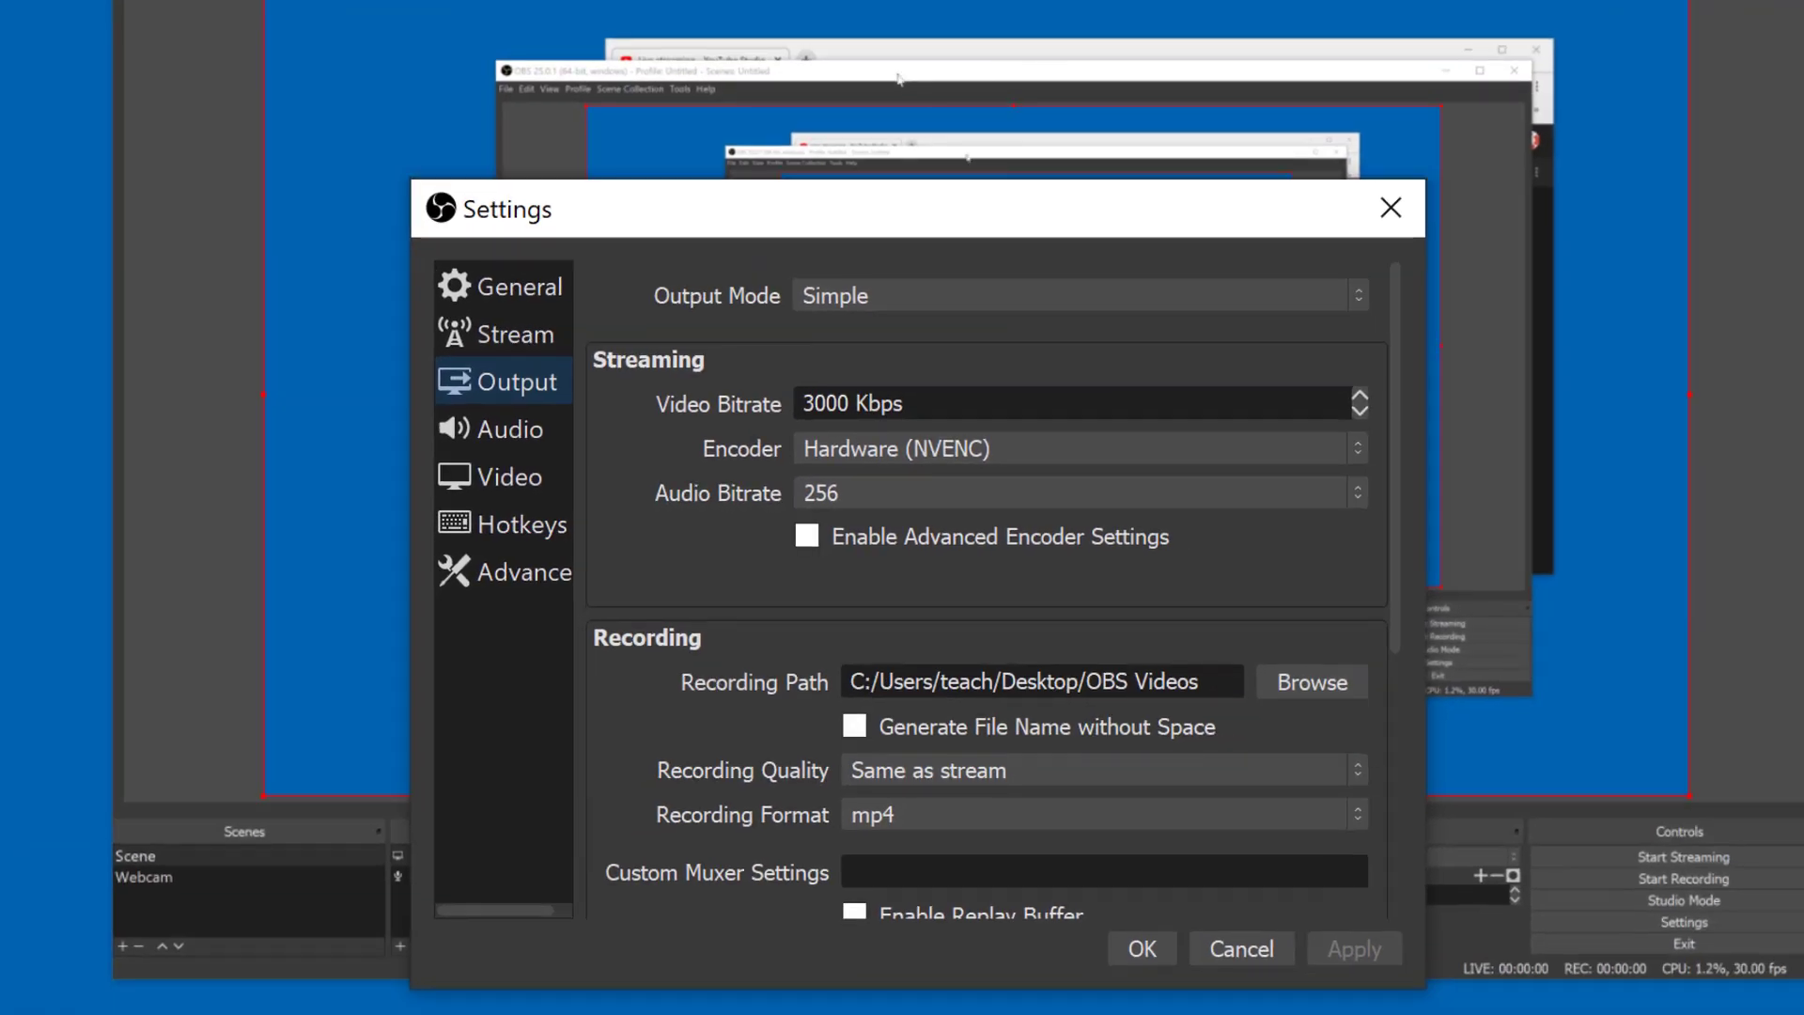
left_click(1568, 119)
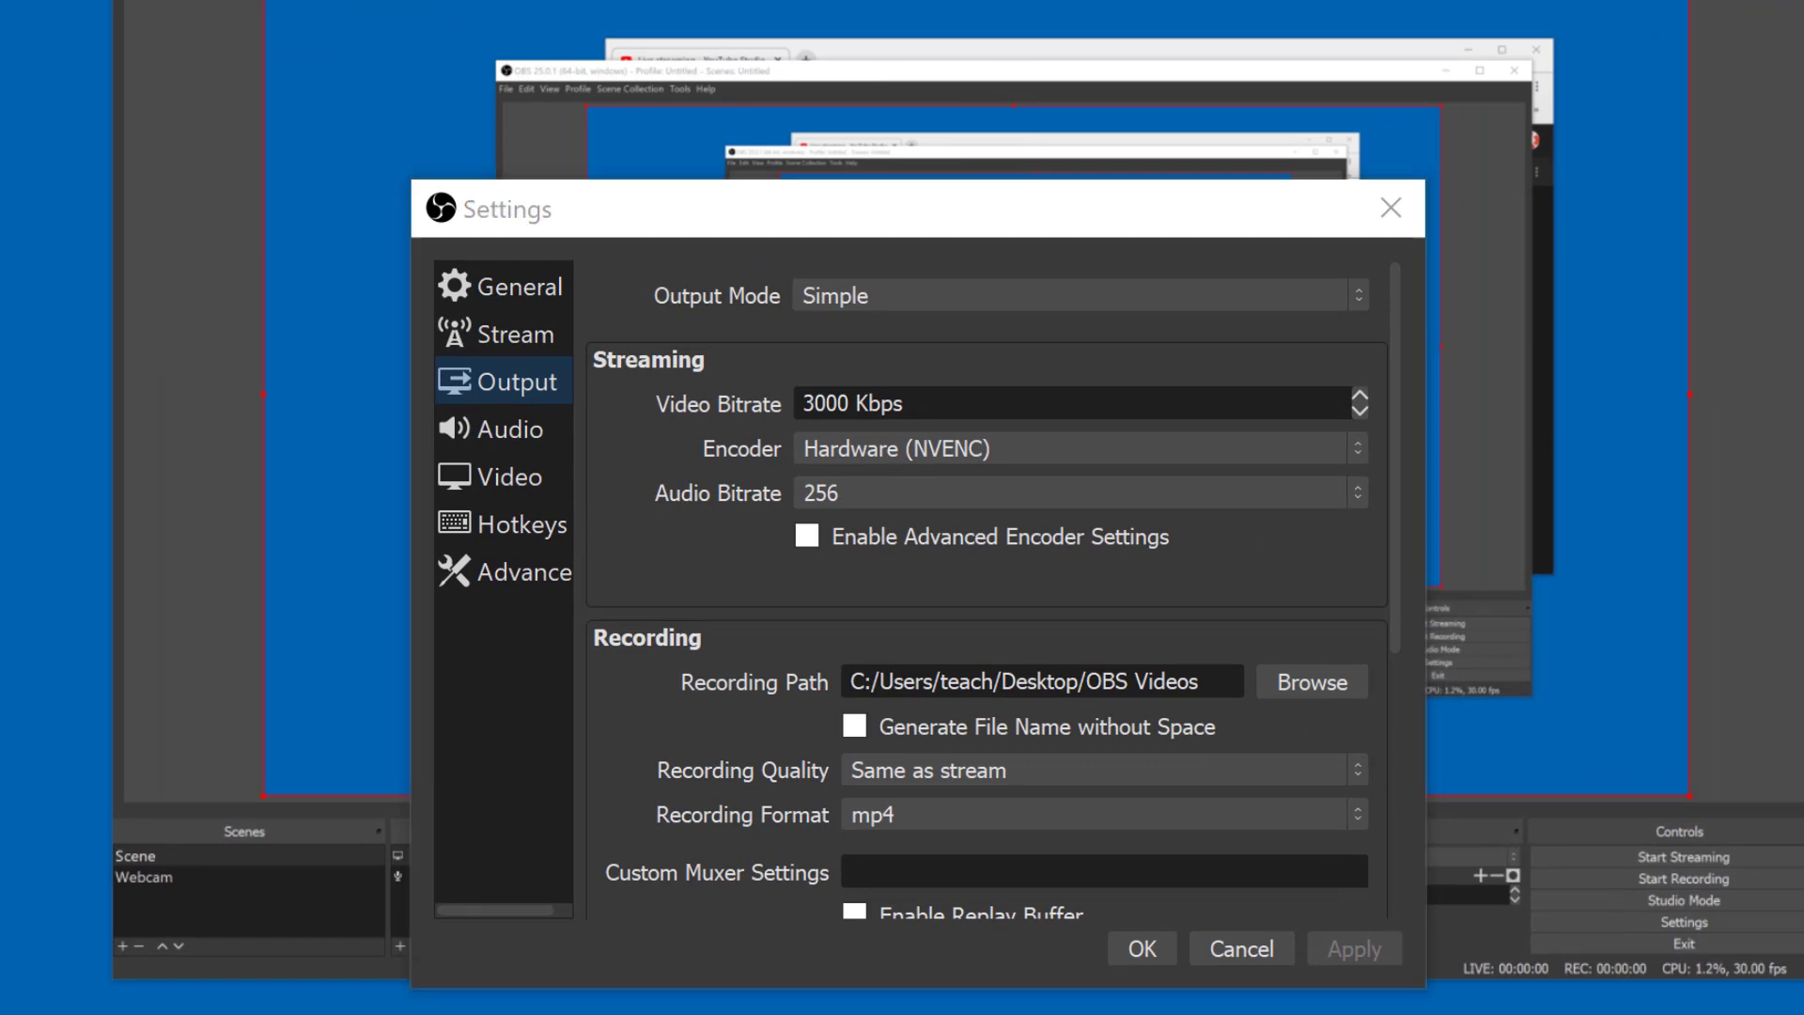
left_click(1135, 943)
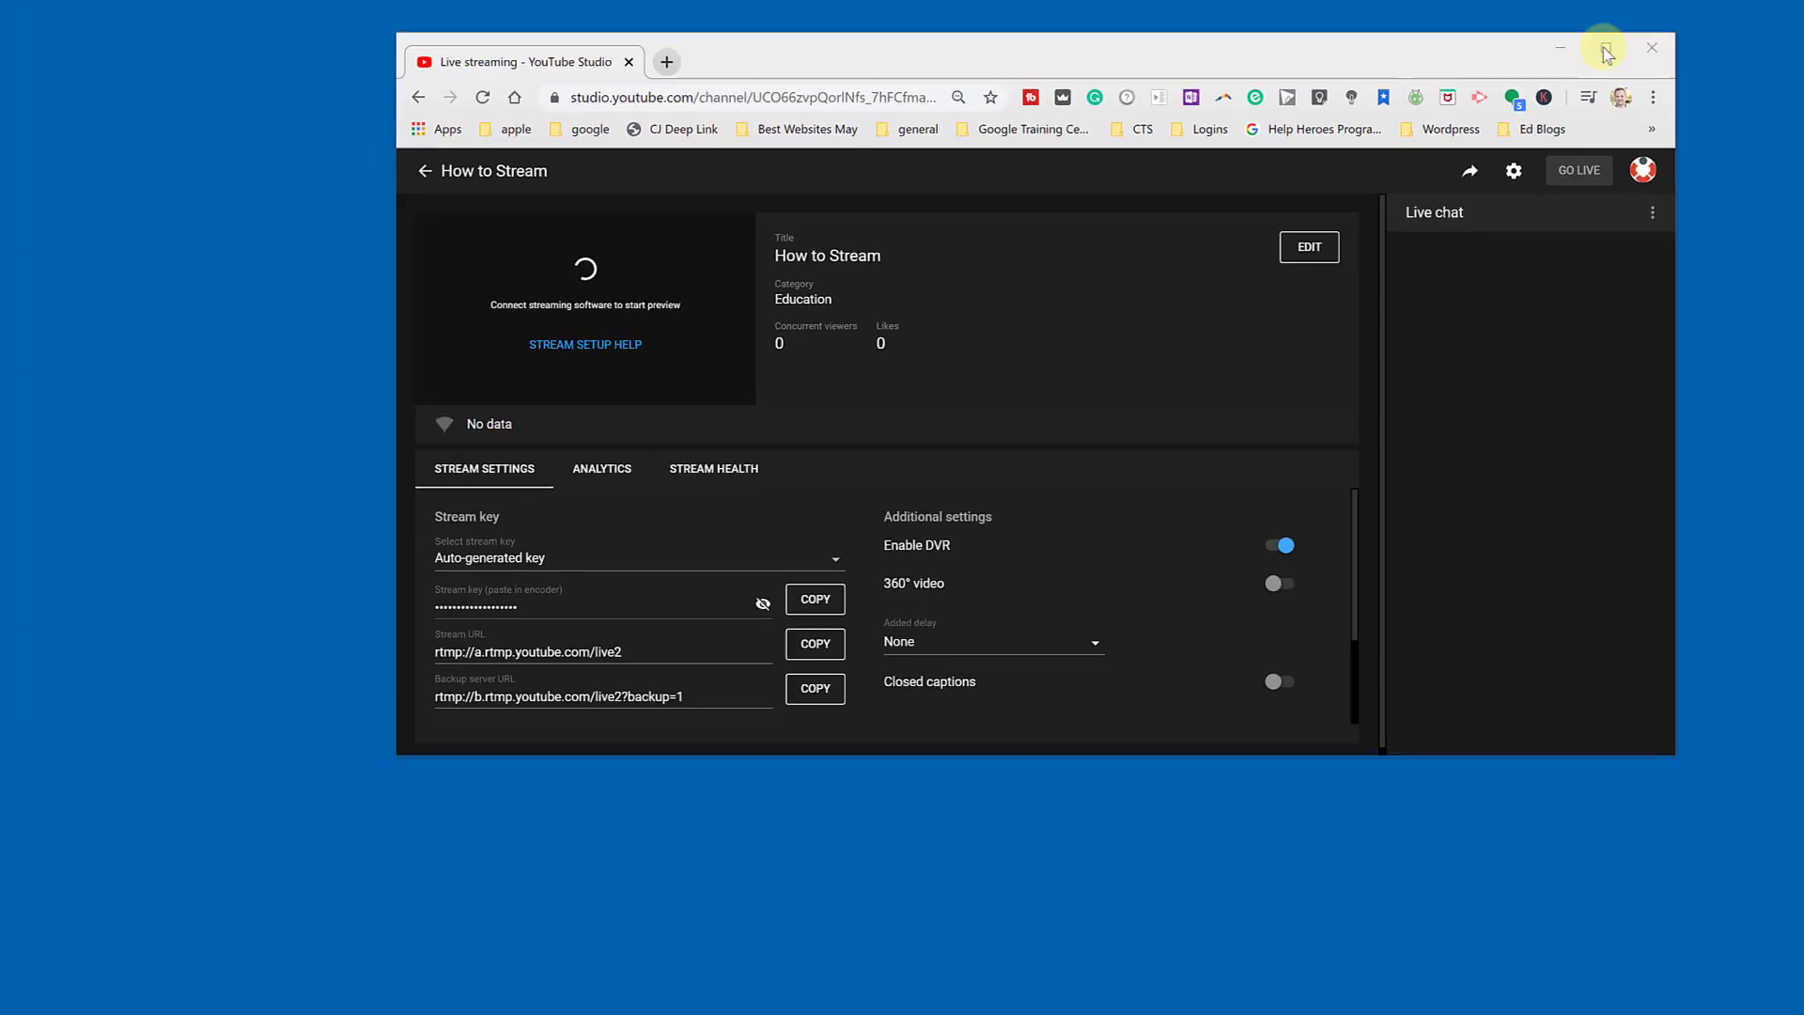
Step: Start streaming from OBS and place its window so the YouTube Studio stream preview stays in view
double_click(1550, 68)
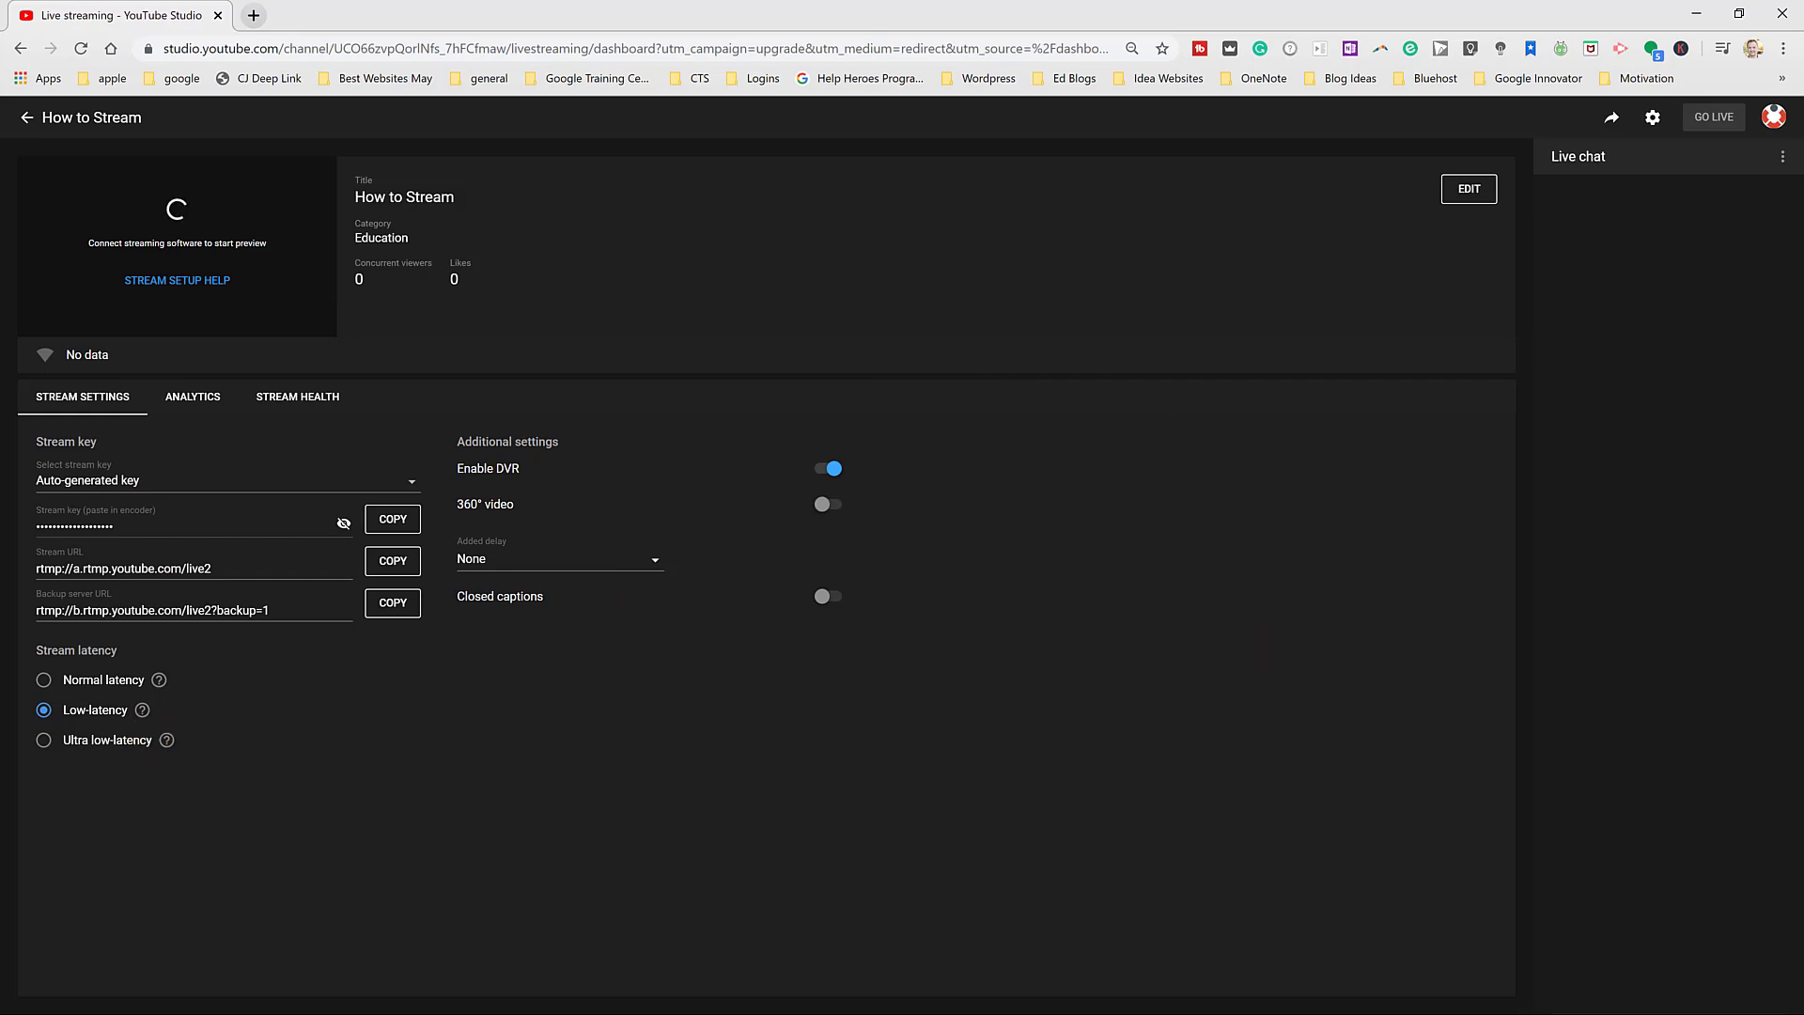
key("alt+Tab")
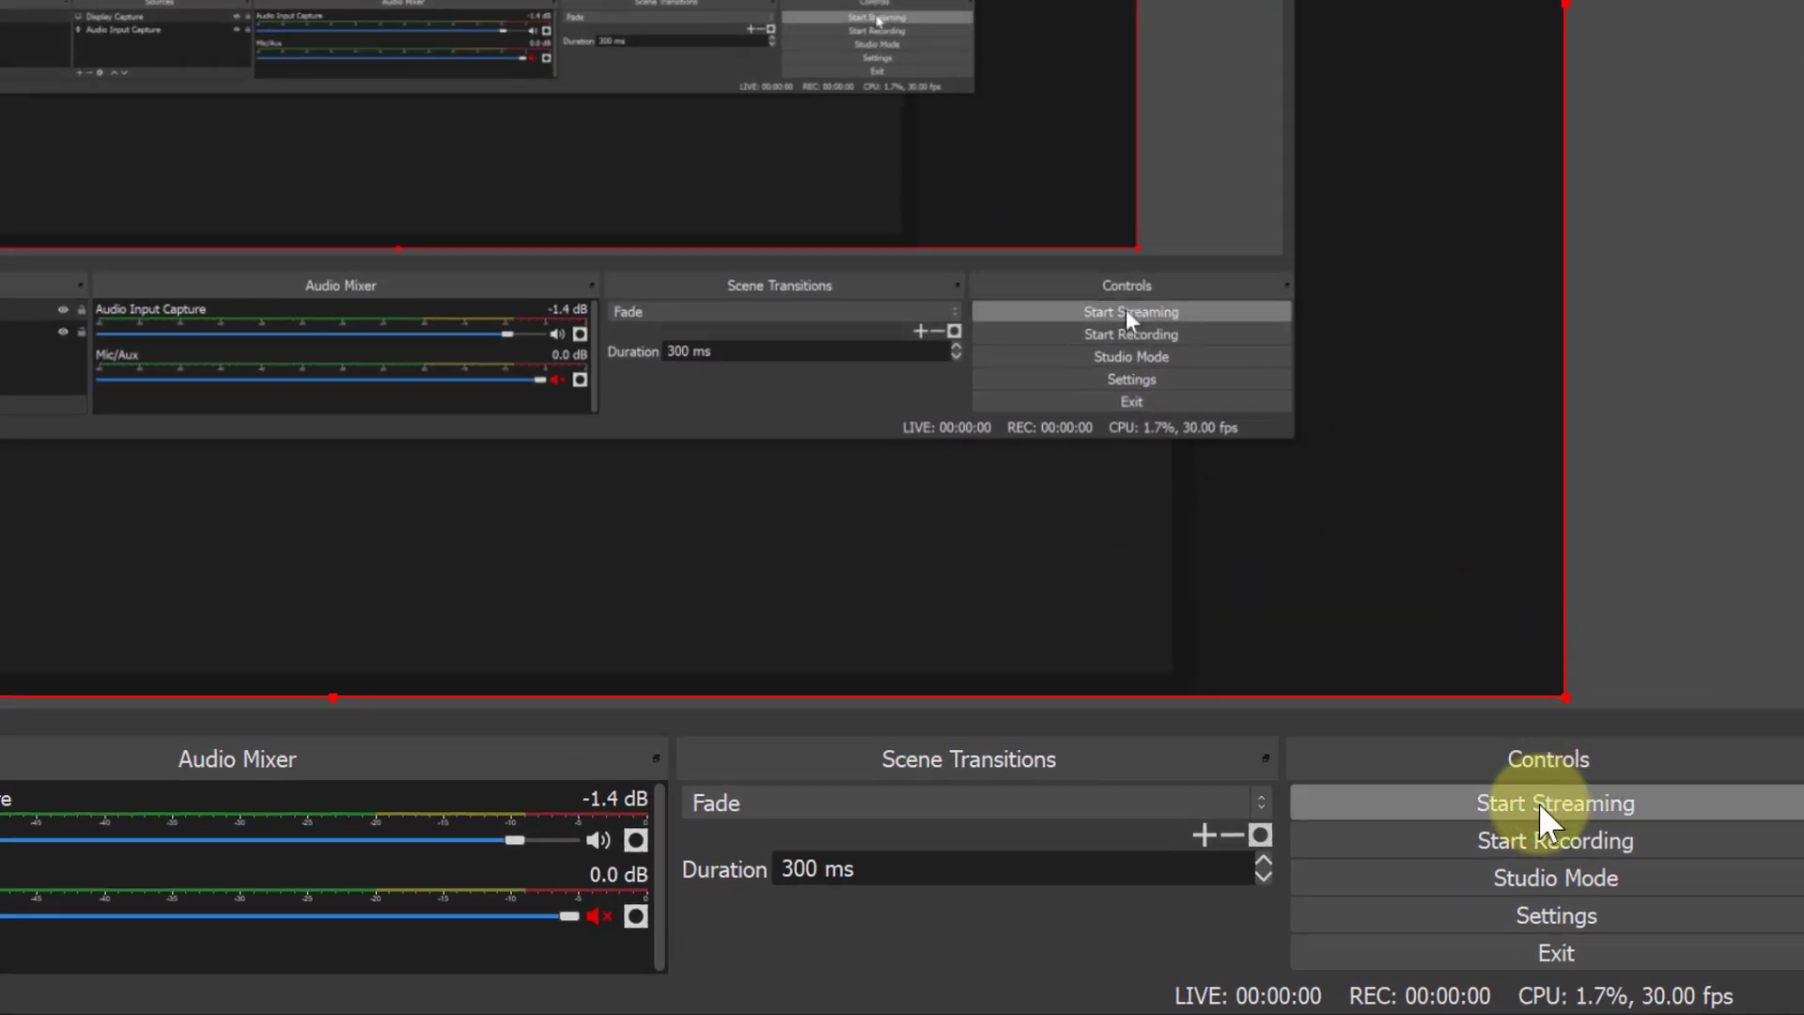
left_click(1541, 808)
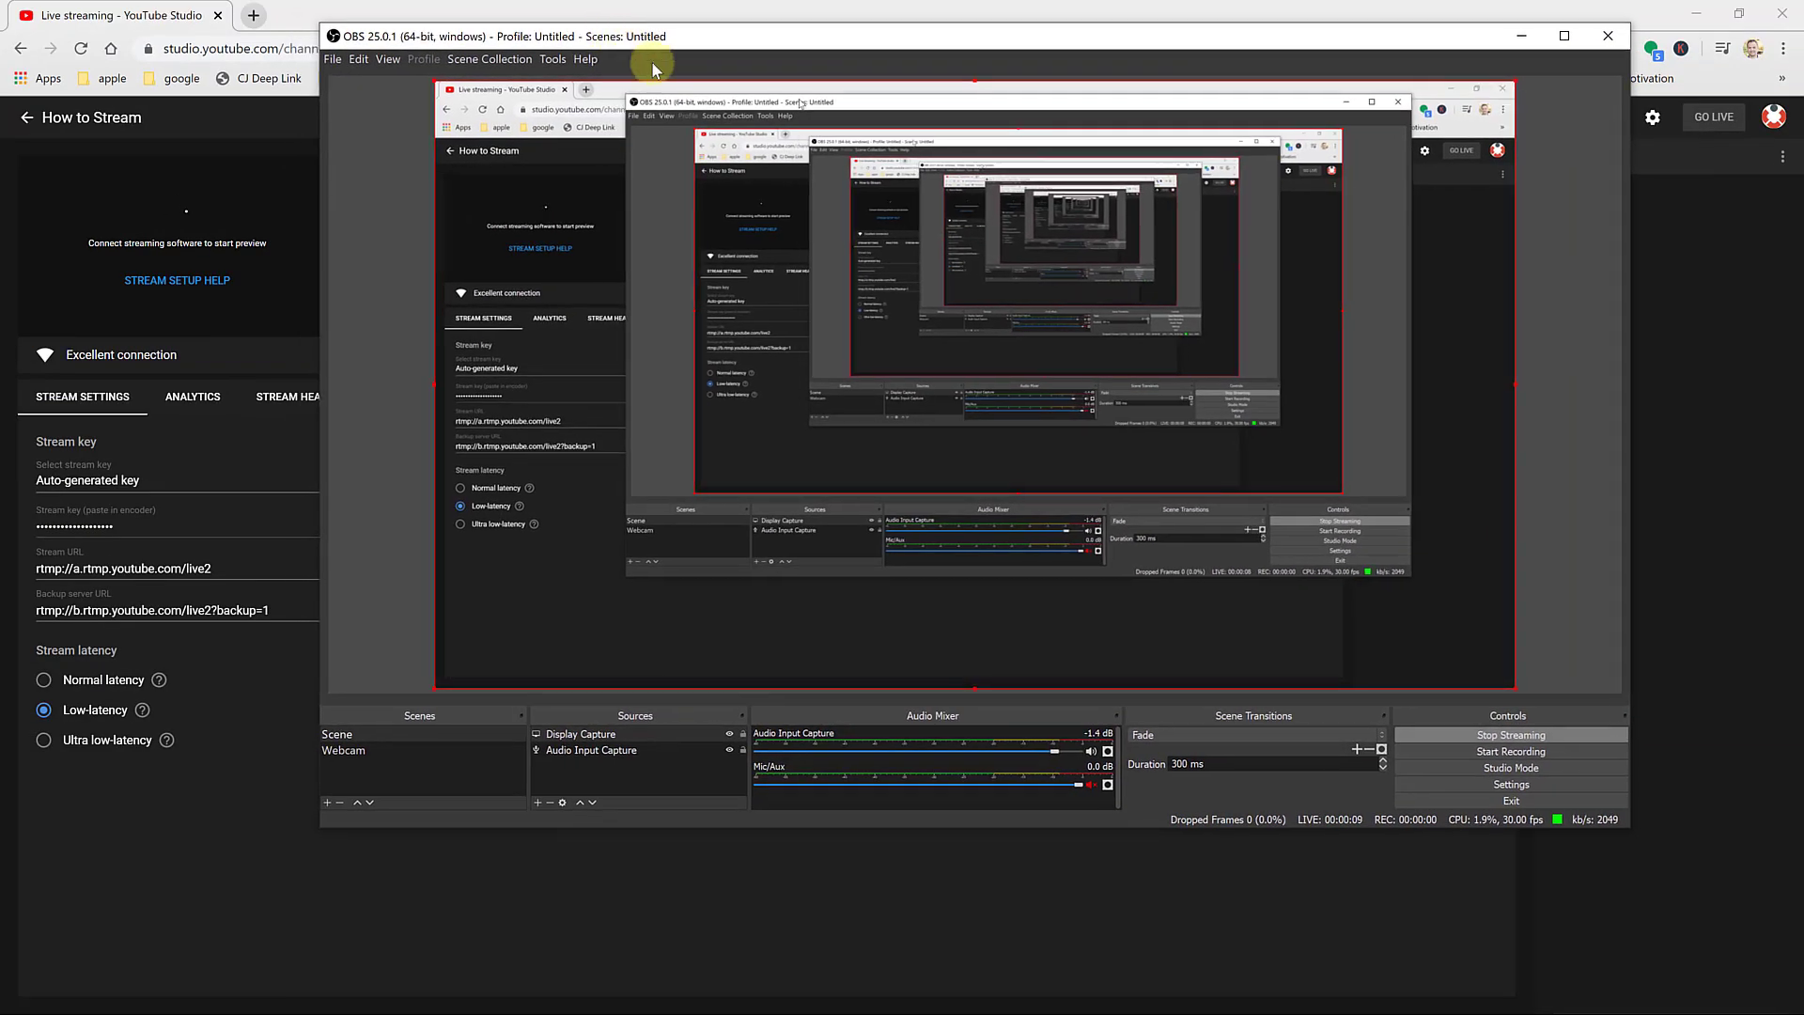
left_click_drag(655, 38, 777, 85)
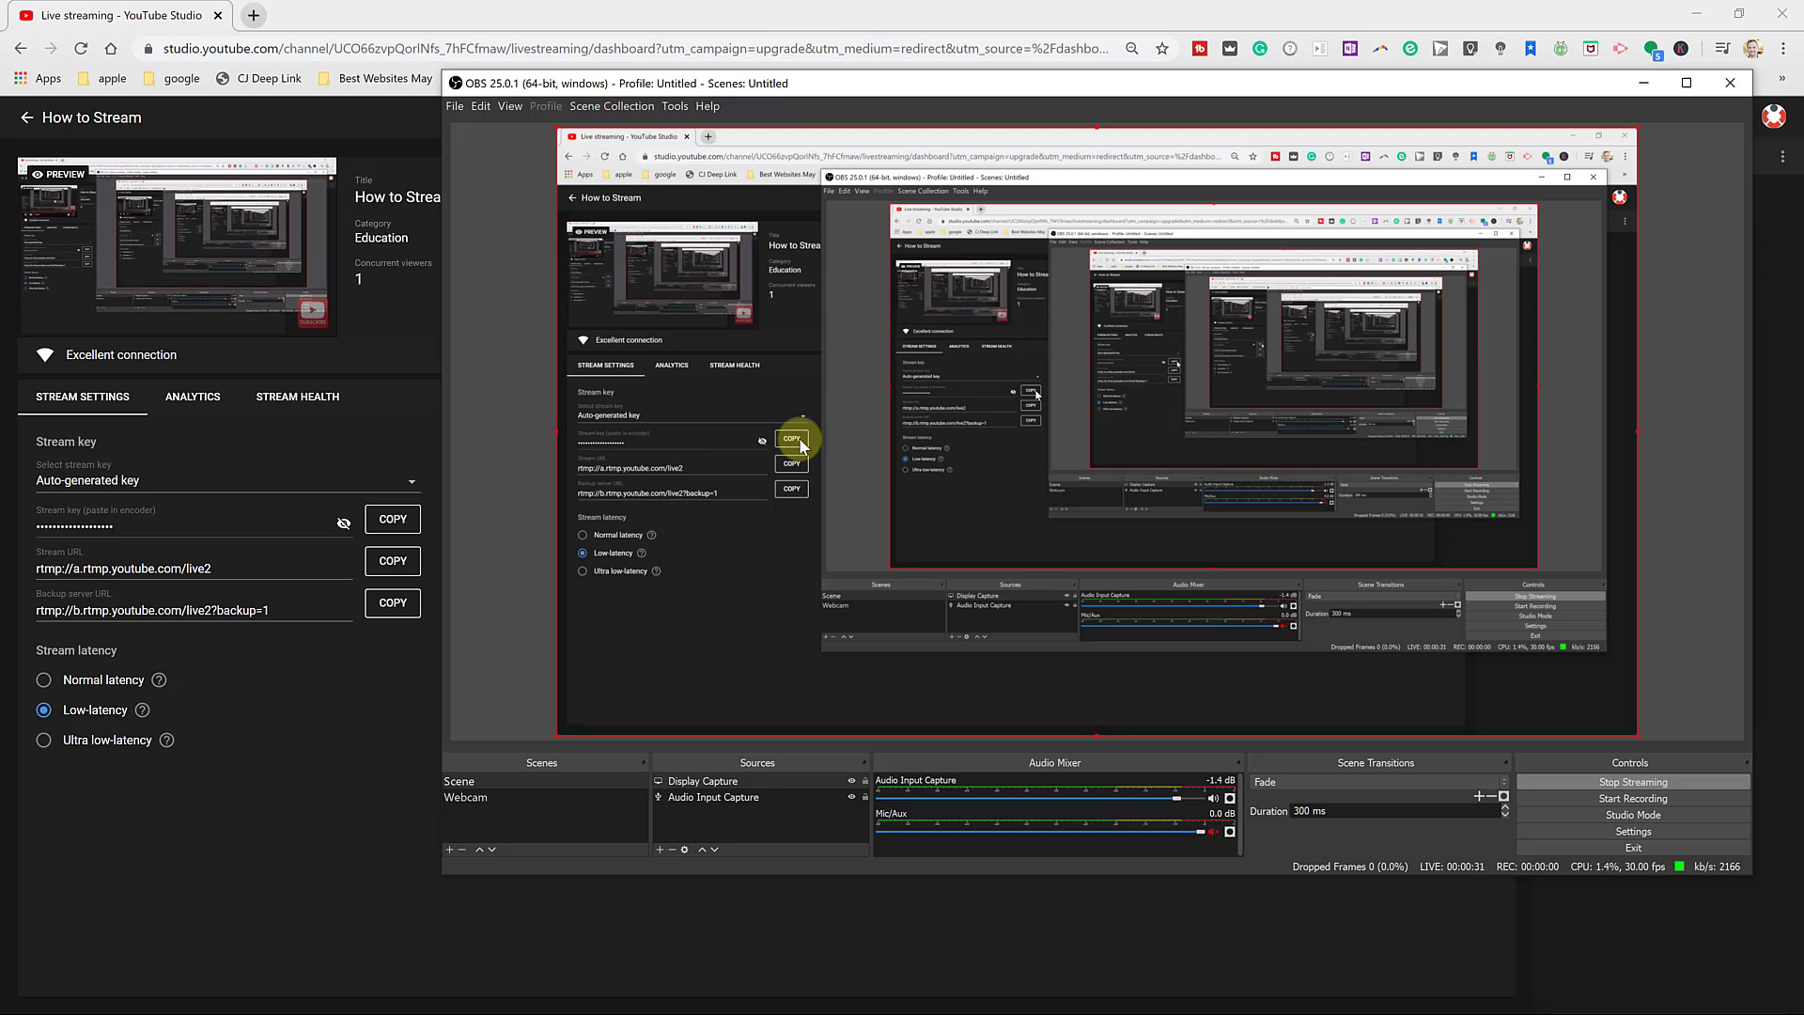
Step: Switch the live output in OBS to the Webcam scene
left_click(478, 799)
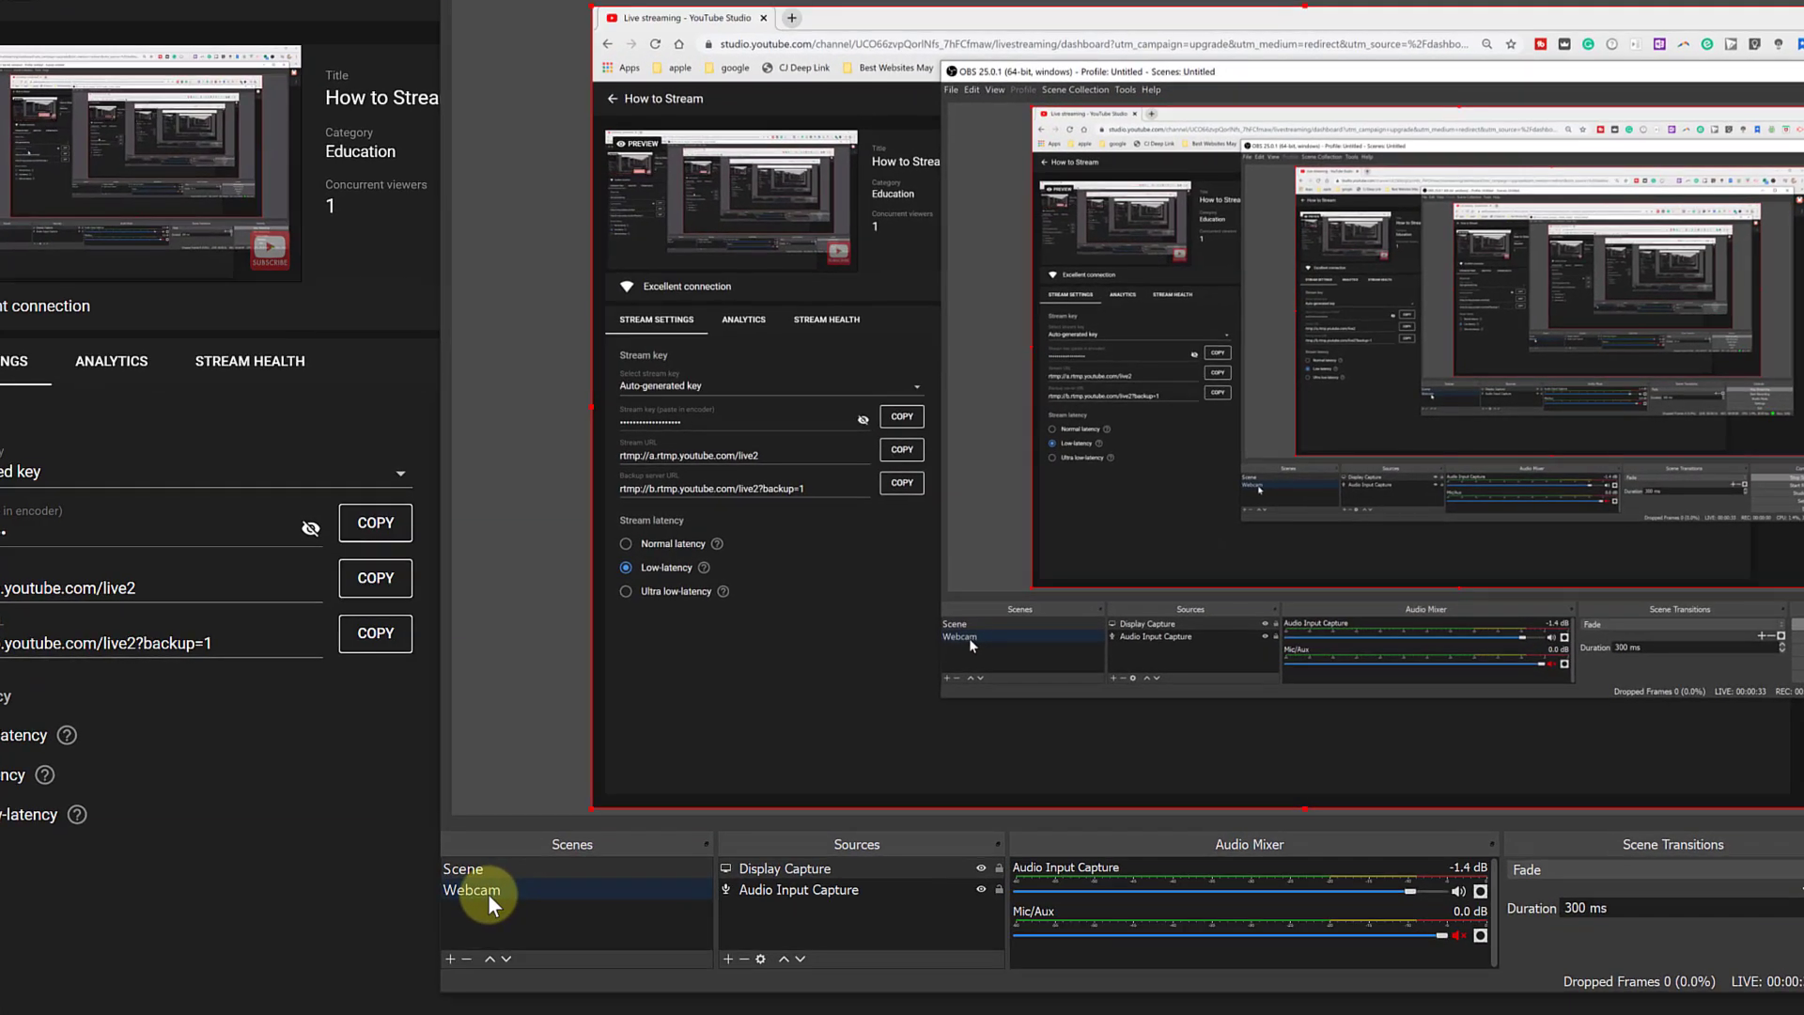
Step: Put the Webcam scene live and examine its sources and the source types that can be added
left_click(488, 894)
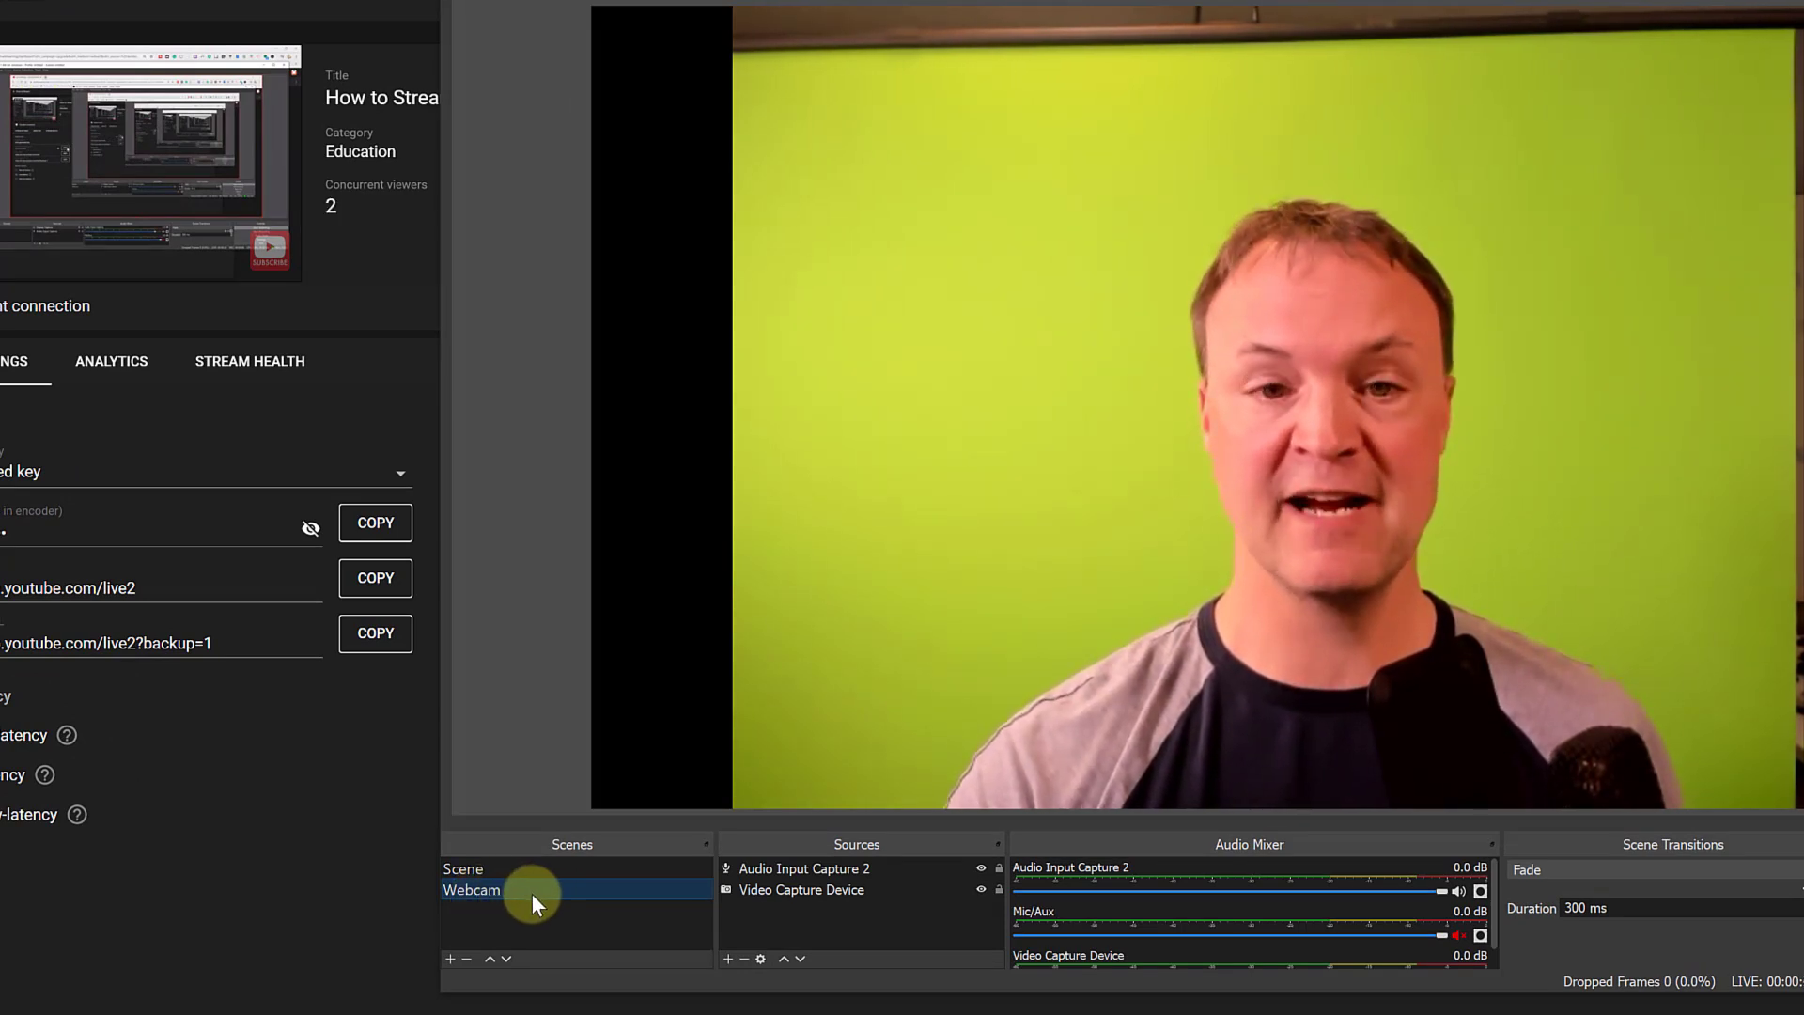
left_click(852, 889)
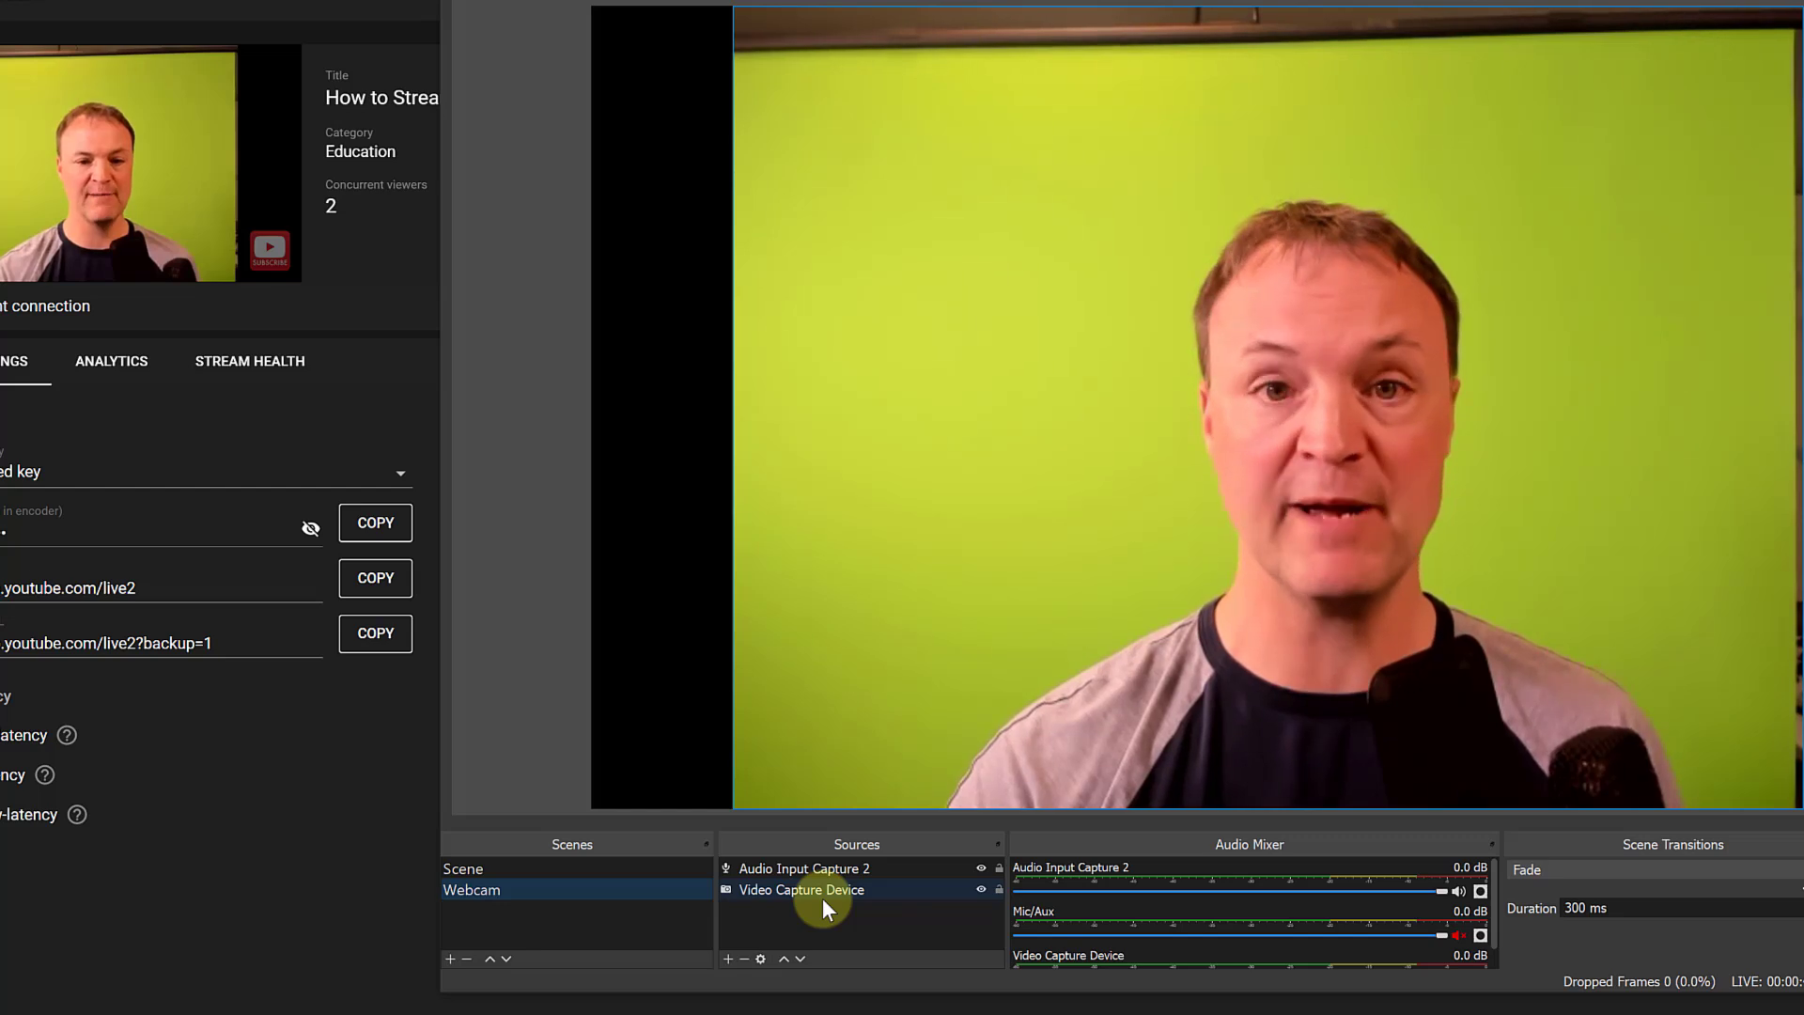
left_click(823, 900)
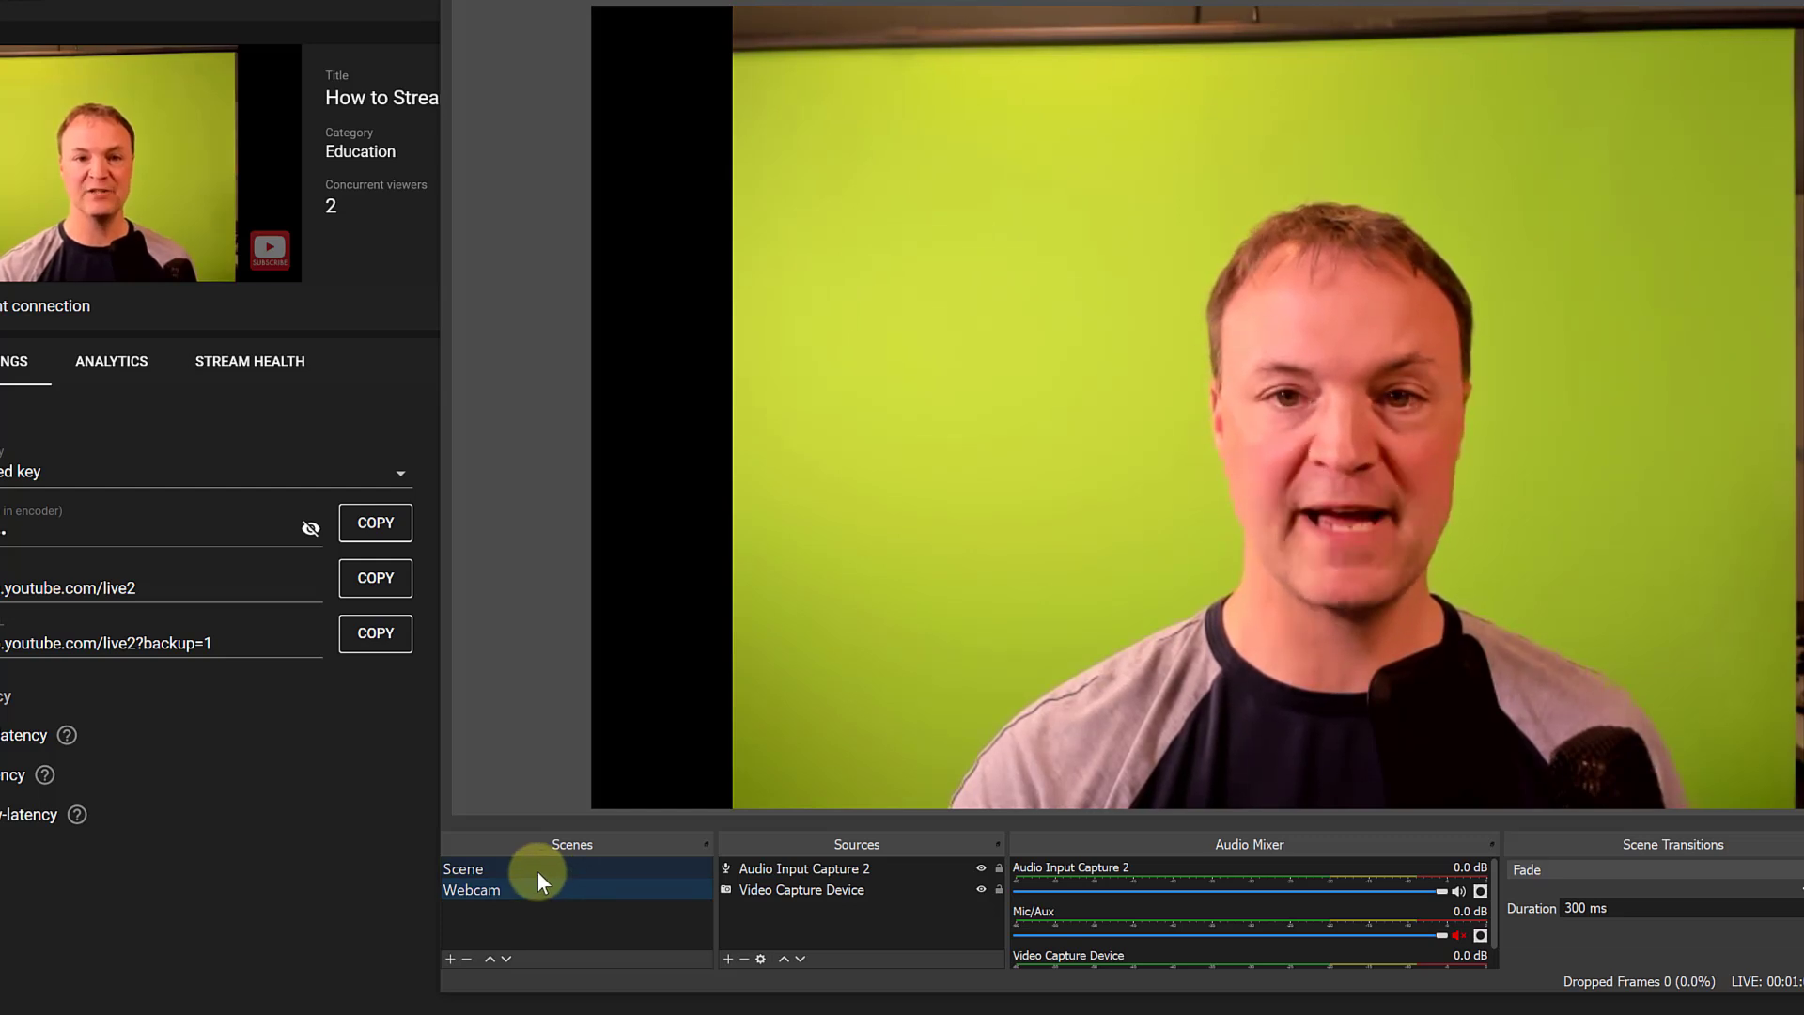
left_click(727, 958)
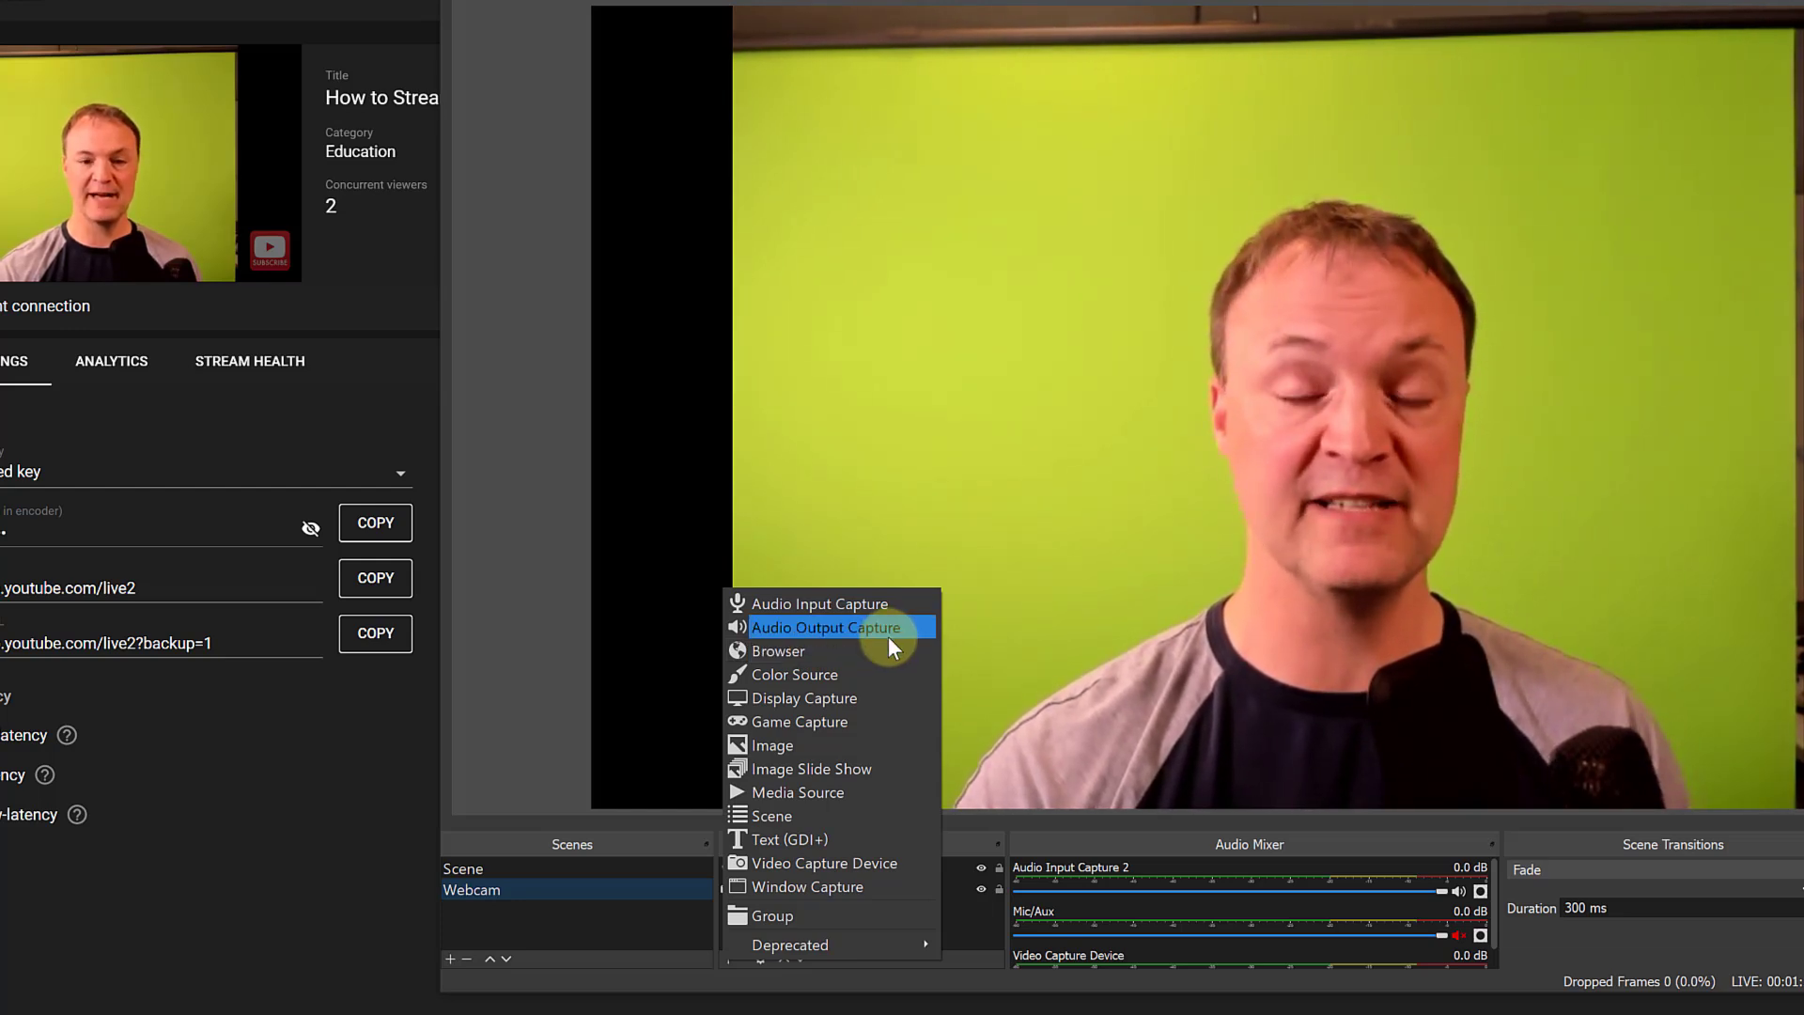
left_click(658, 972)
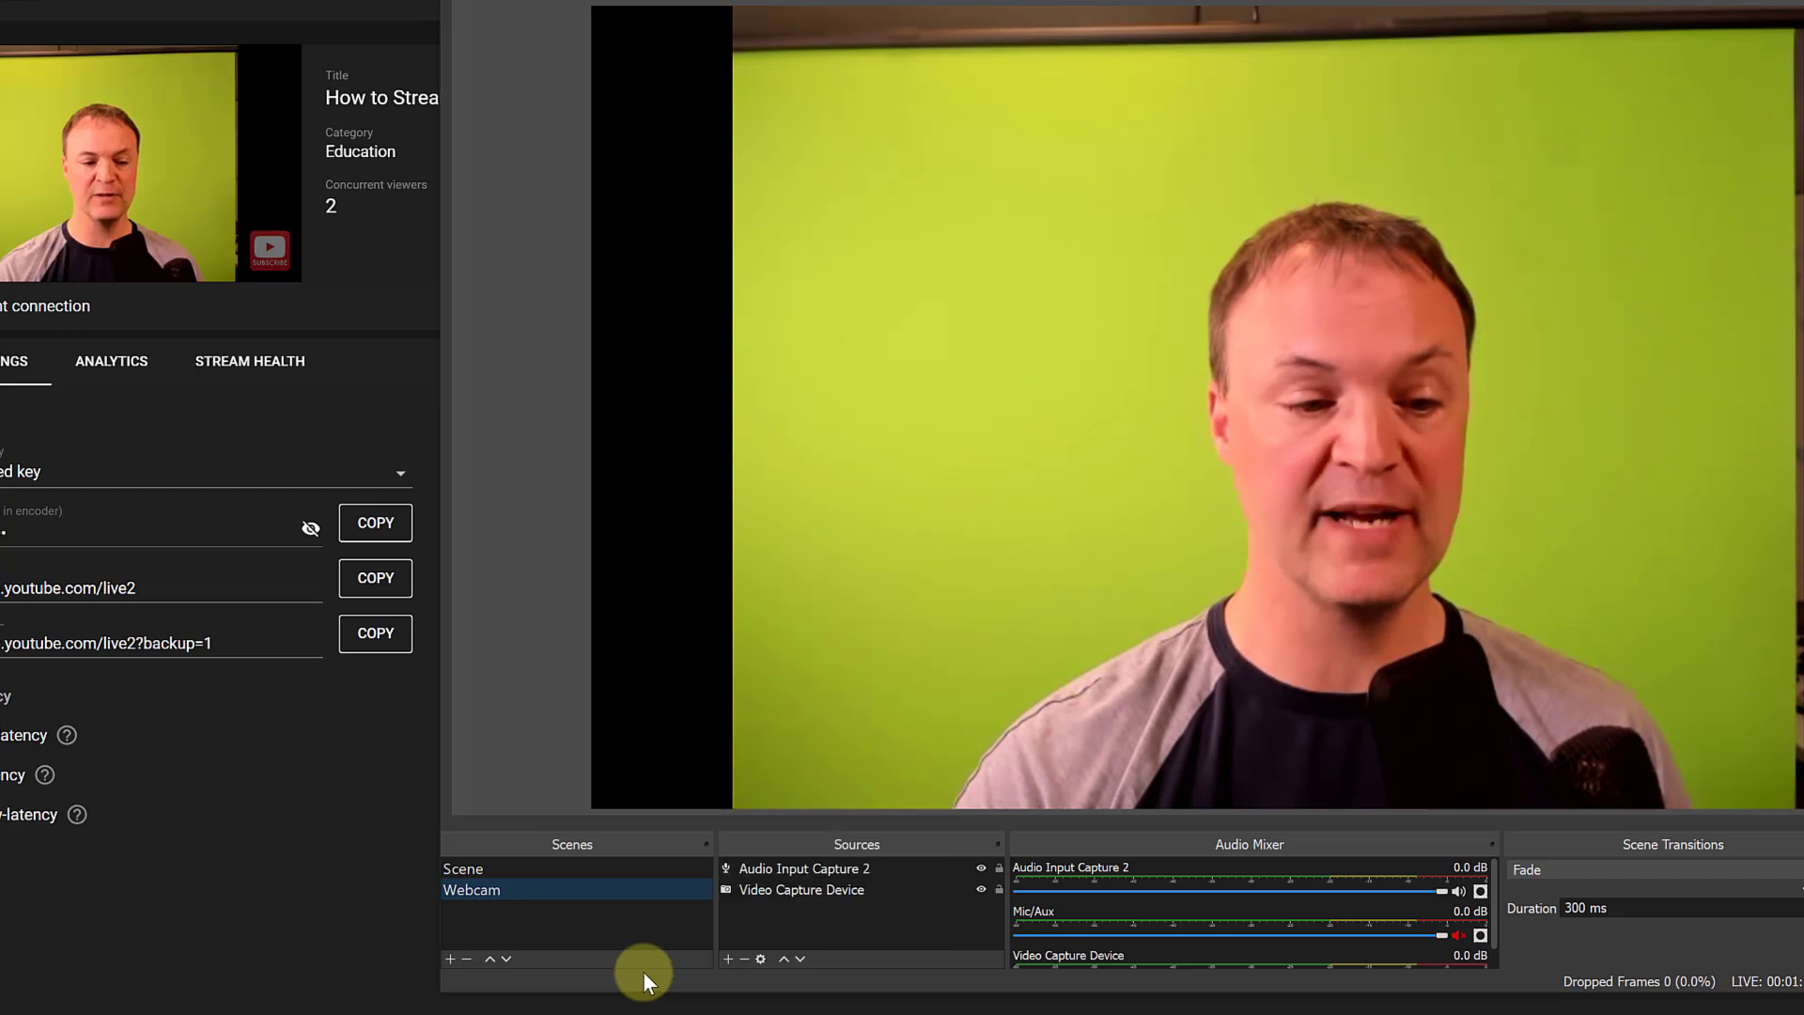
Step: Switch the live output back to the display capture scene and select its Audio Input Capture source
left_click(475, 872)
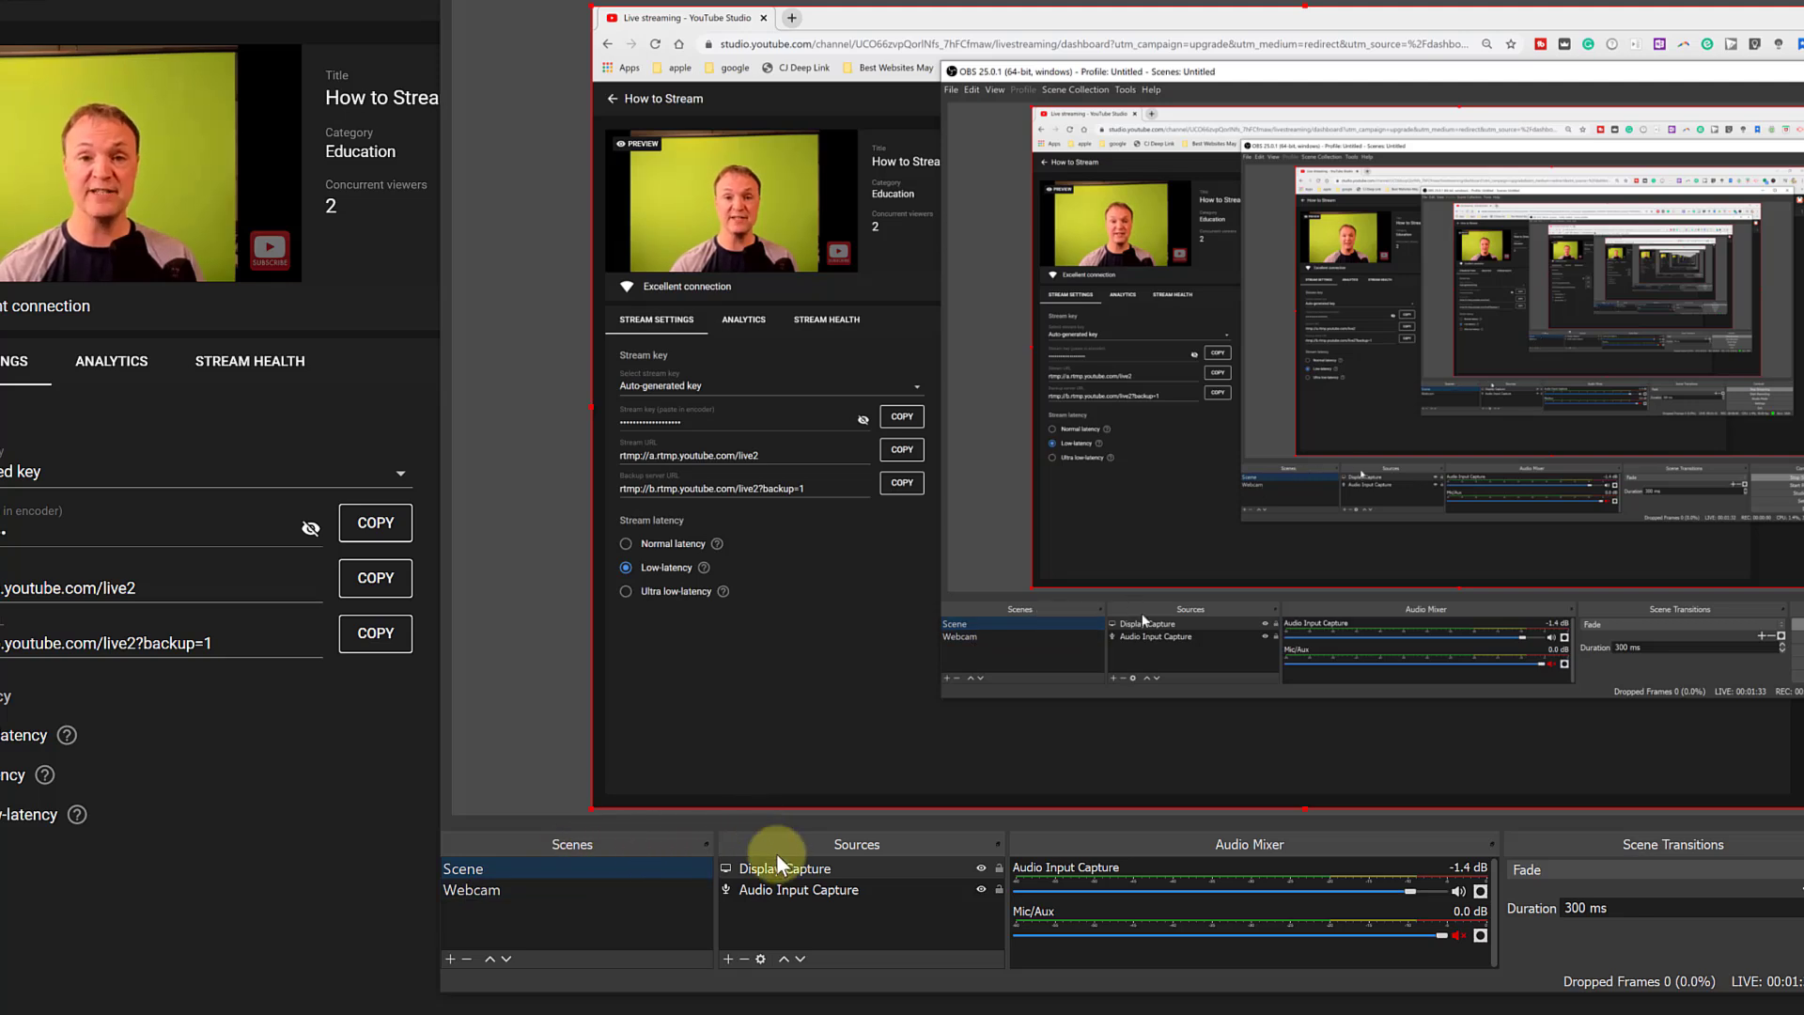
left_click(830, 887)
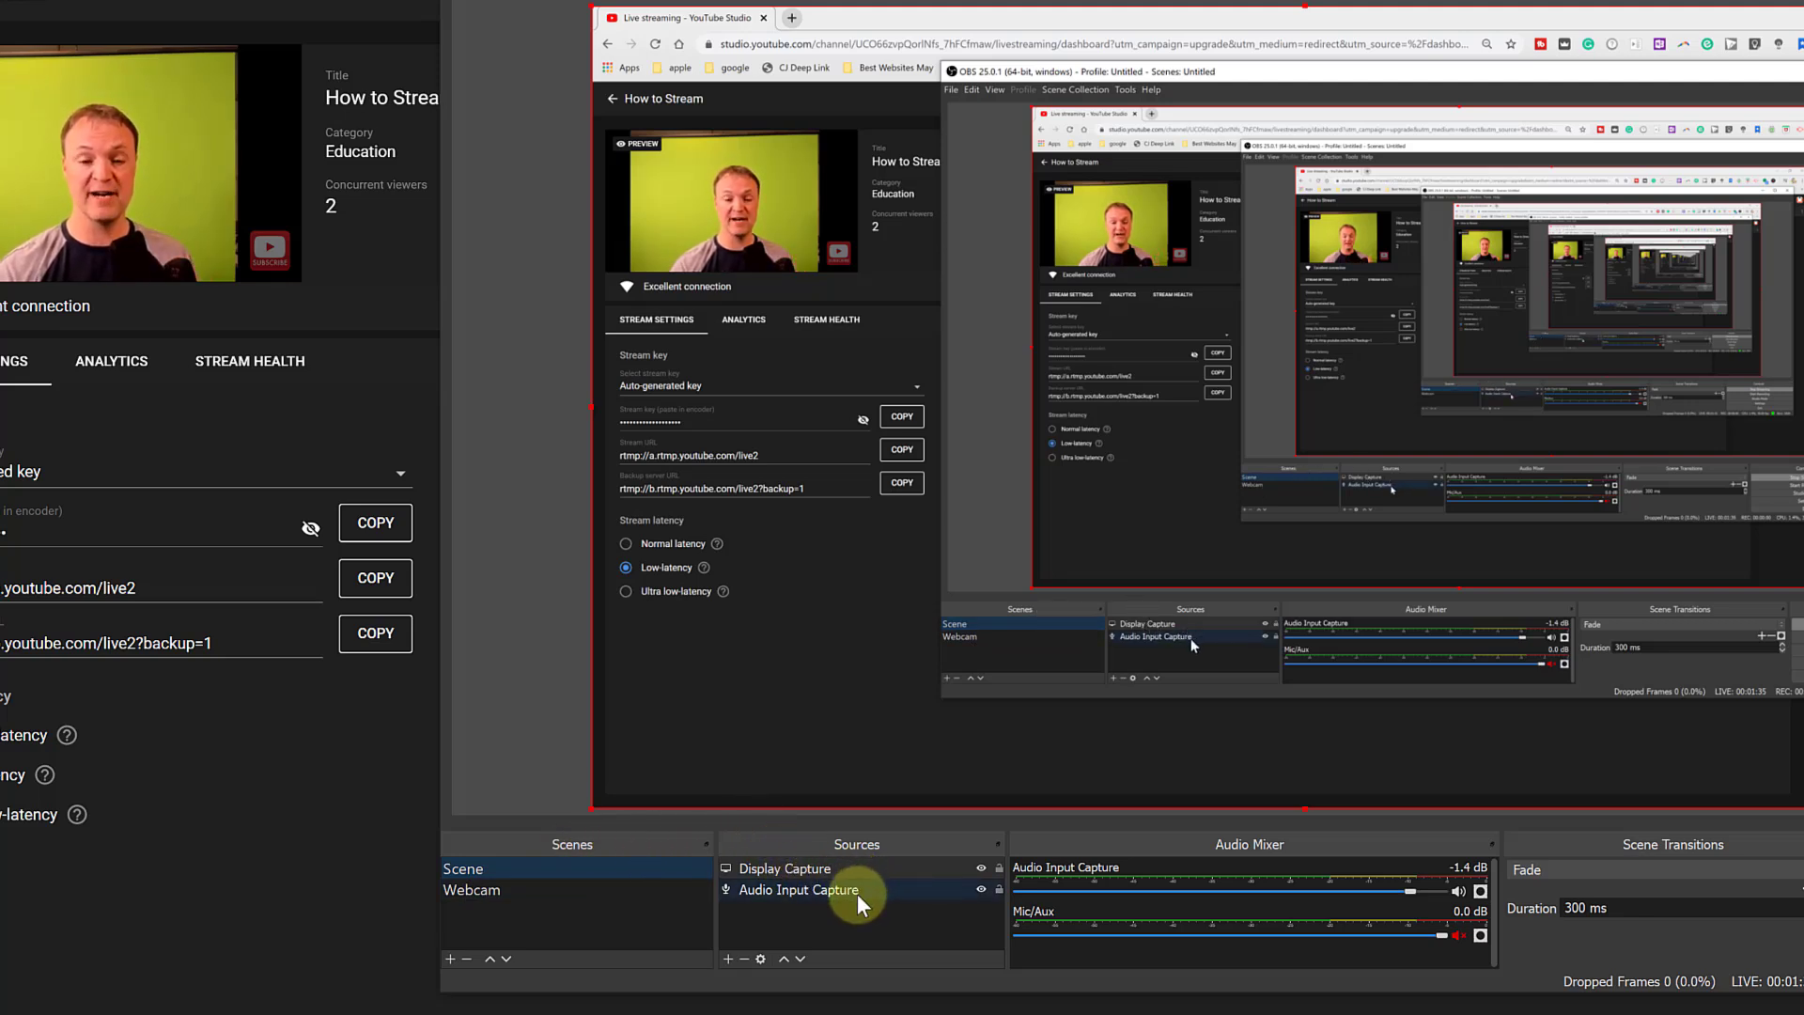
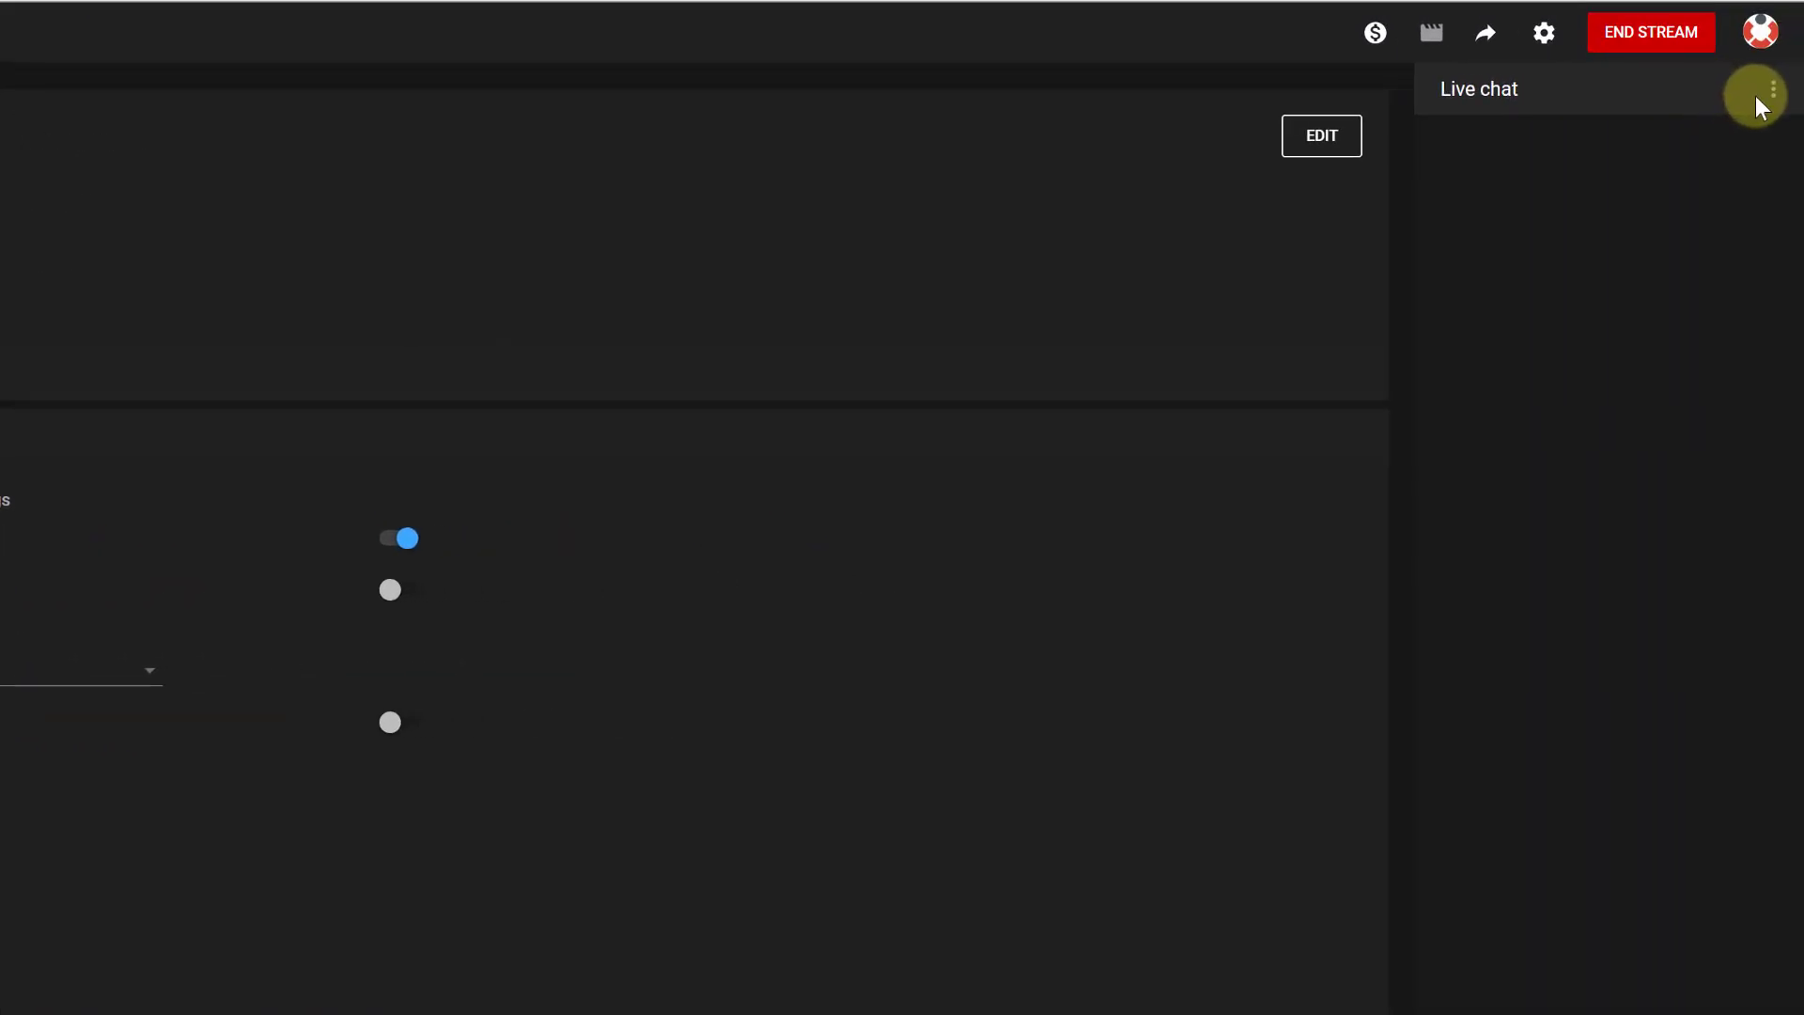
Step: In YouTube Studio, pop out the live chat, move its window beside the stream preview, and place the cursor in the message field
left_click(1772, 94)
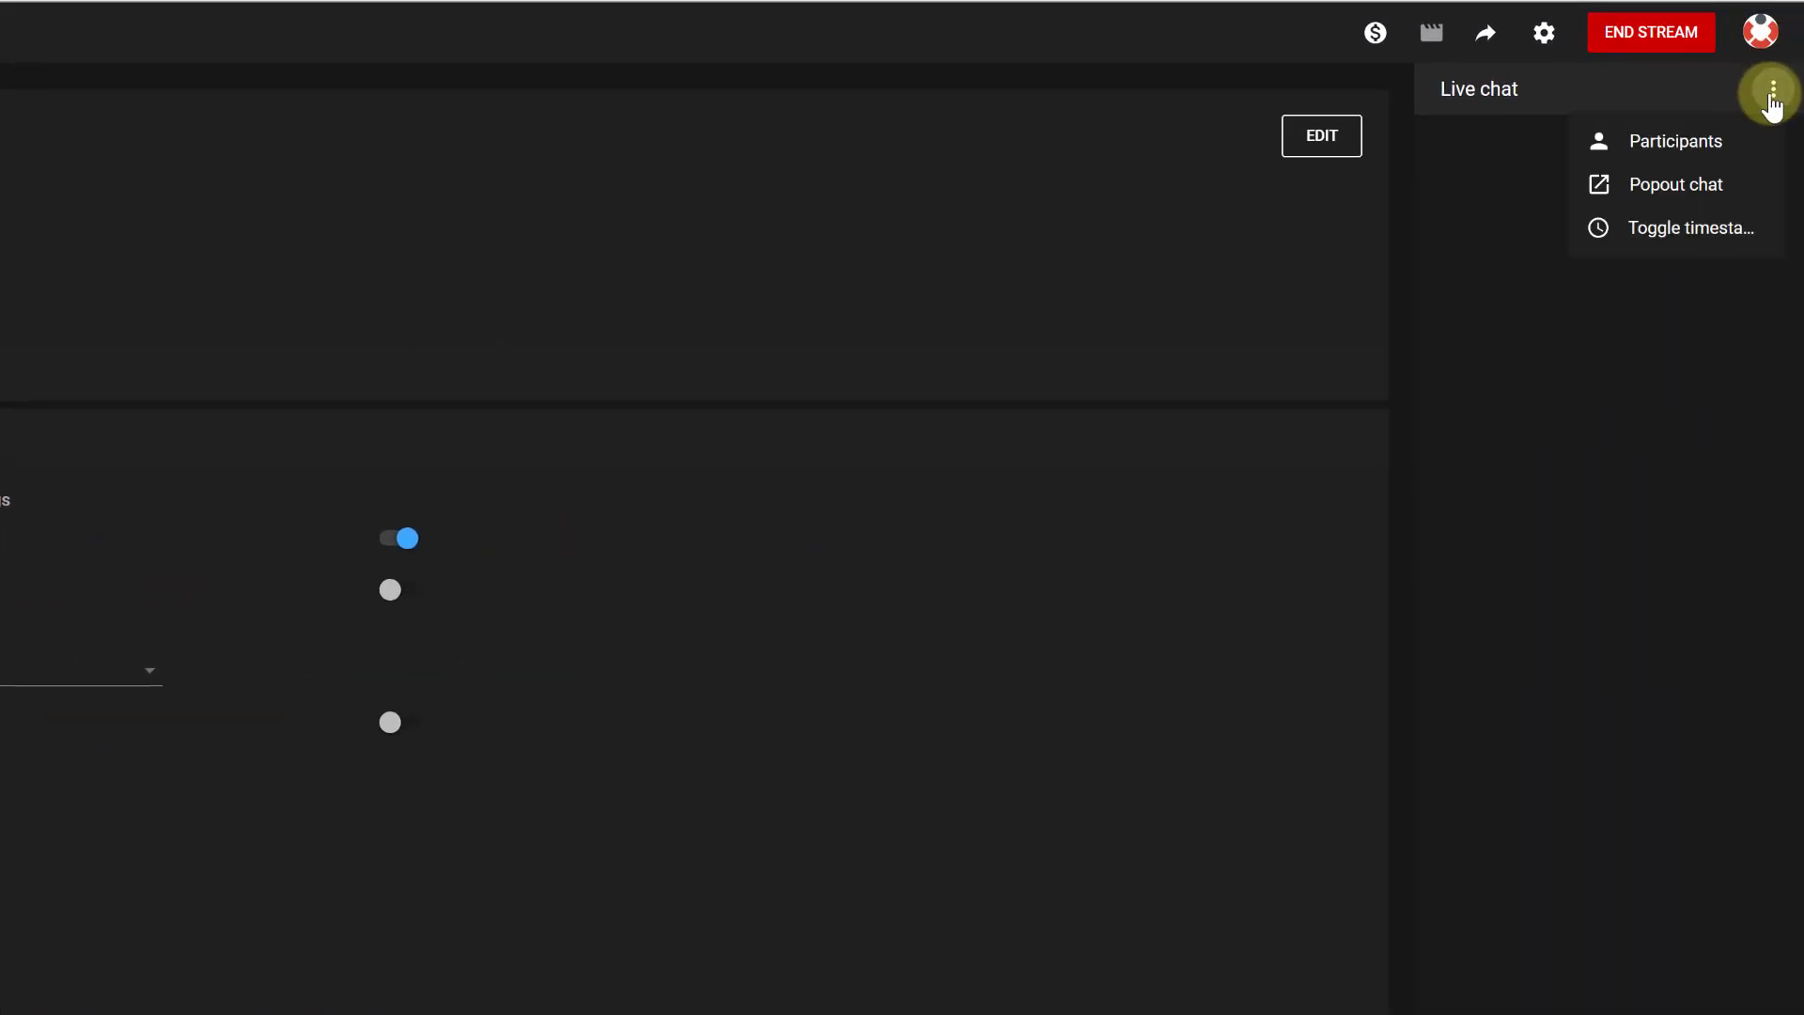
left_click(1734, 191)
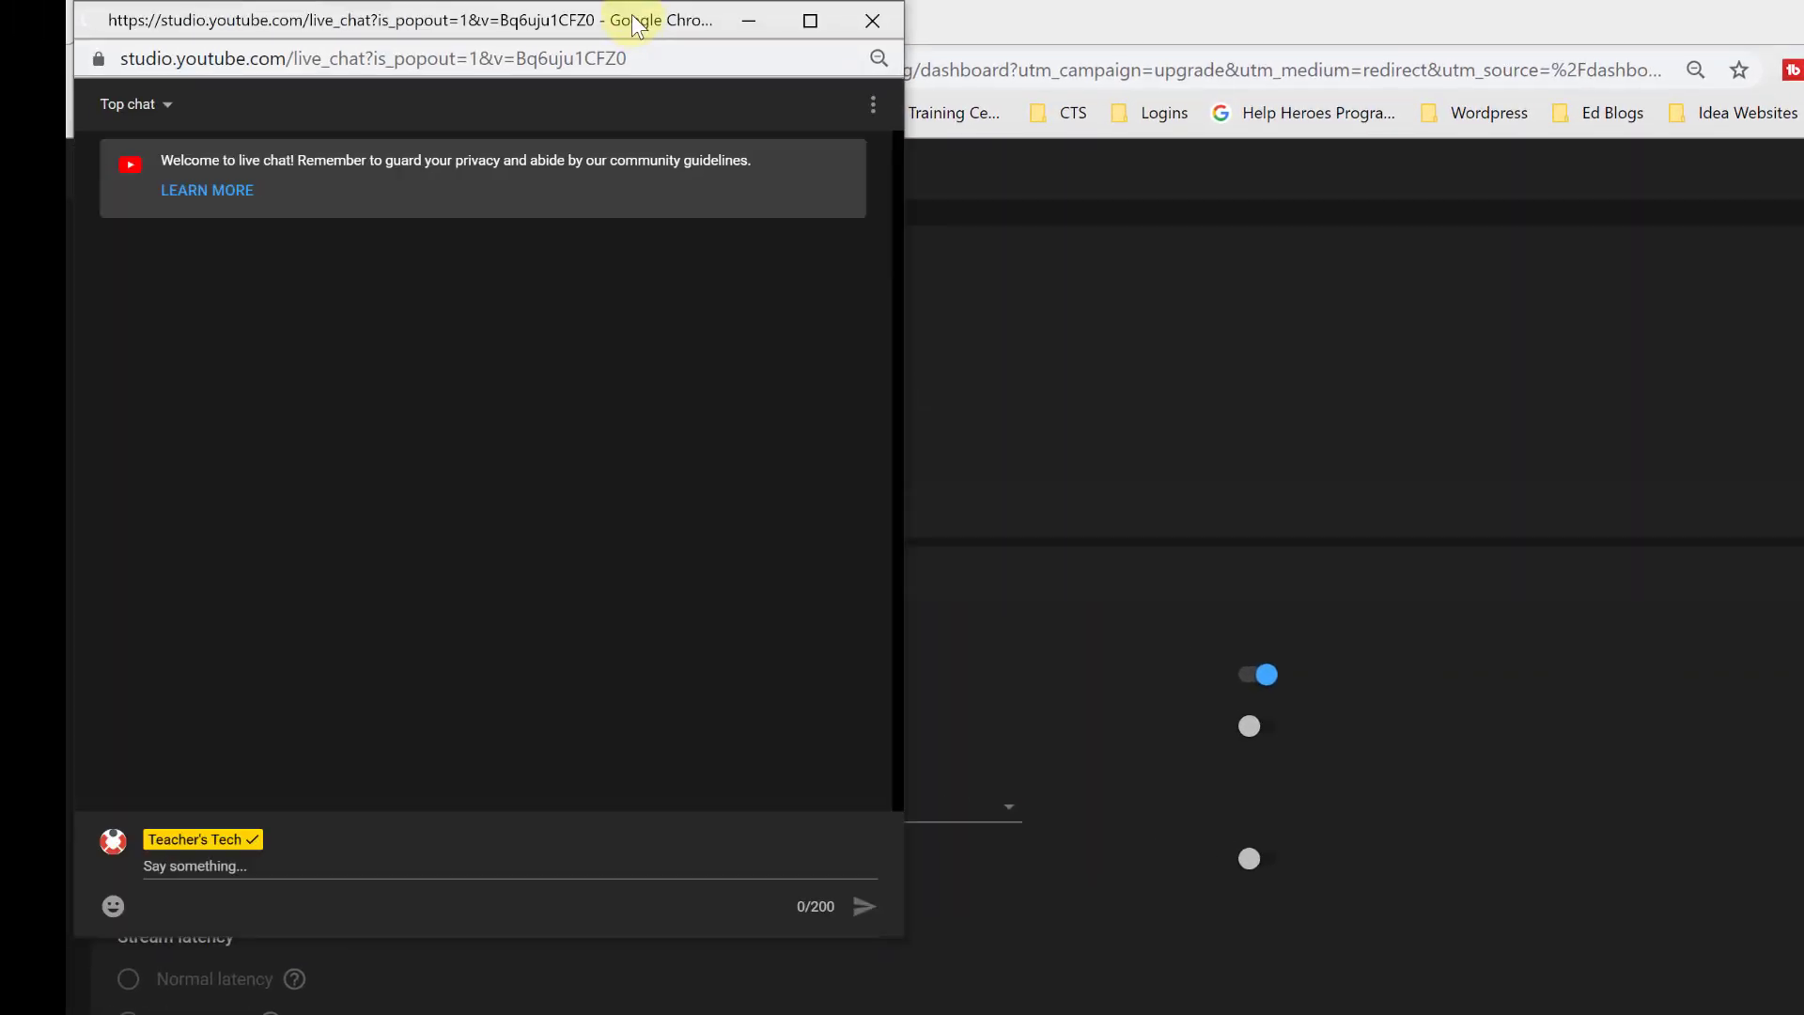
left_click_drag(631, 15, 1240, 163)
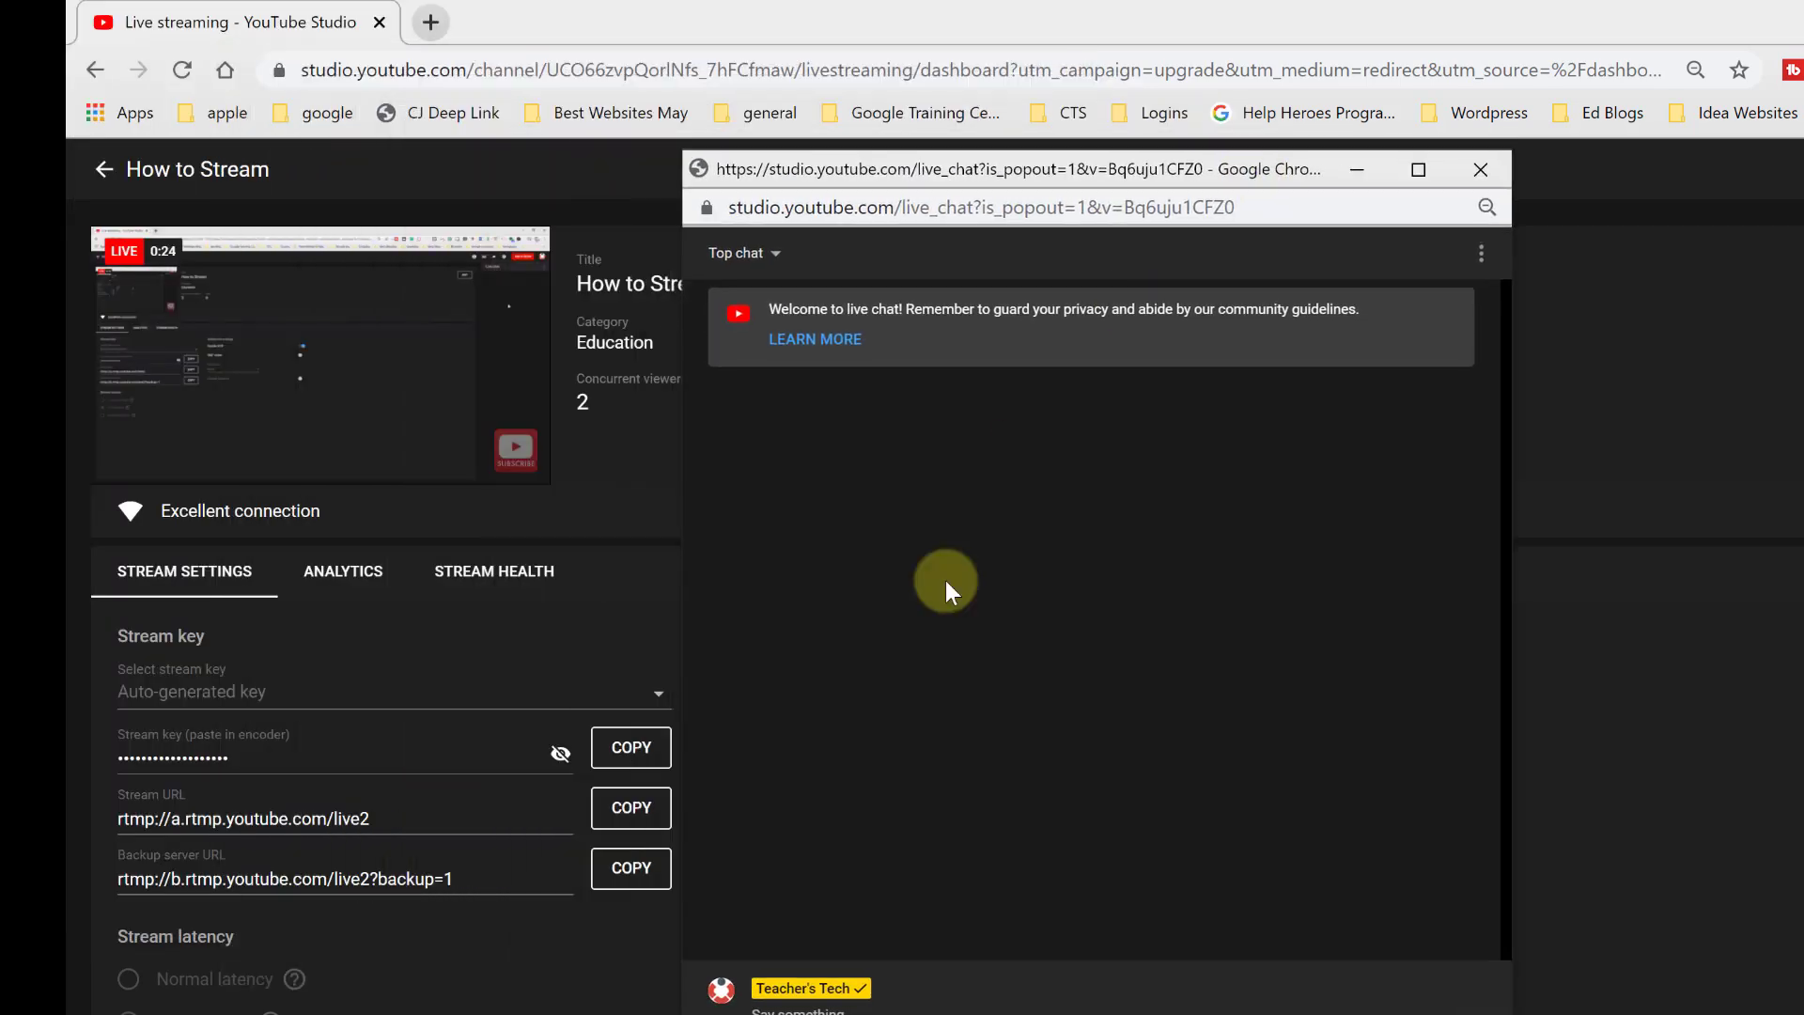
left_click(809, 1011)
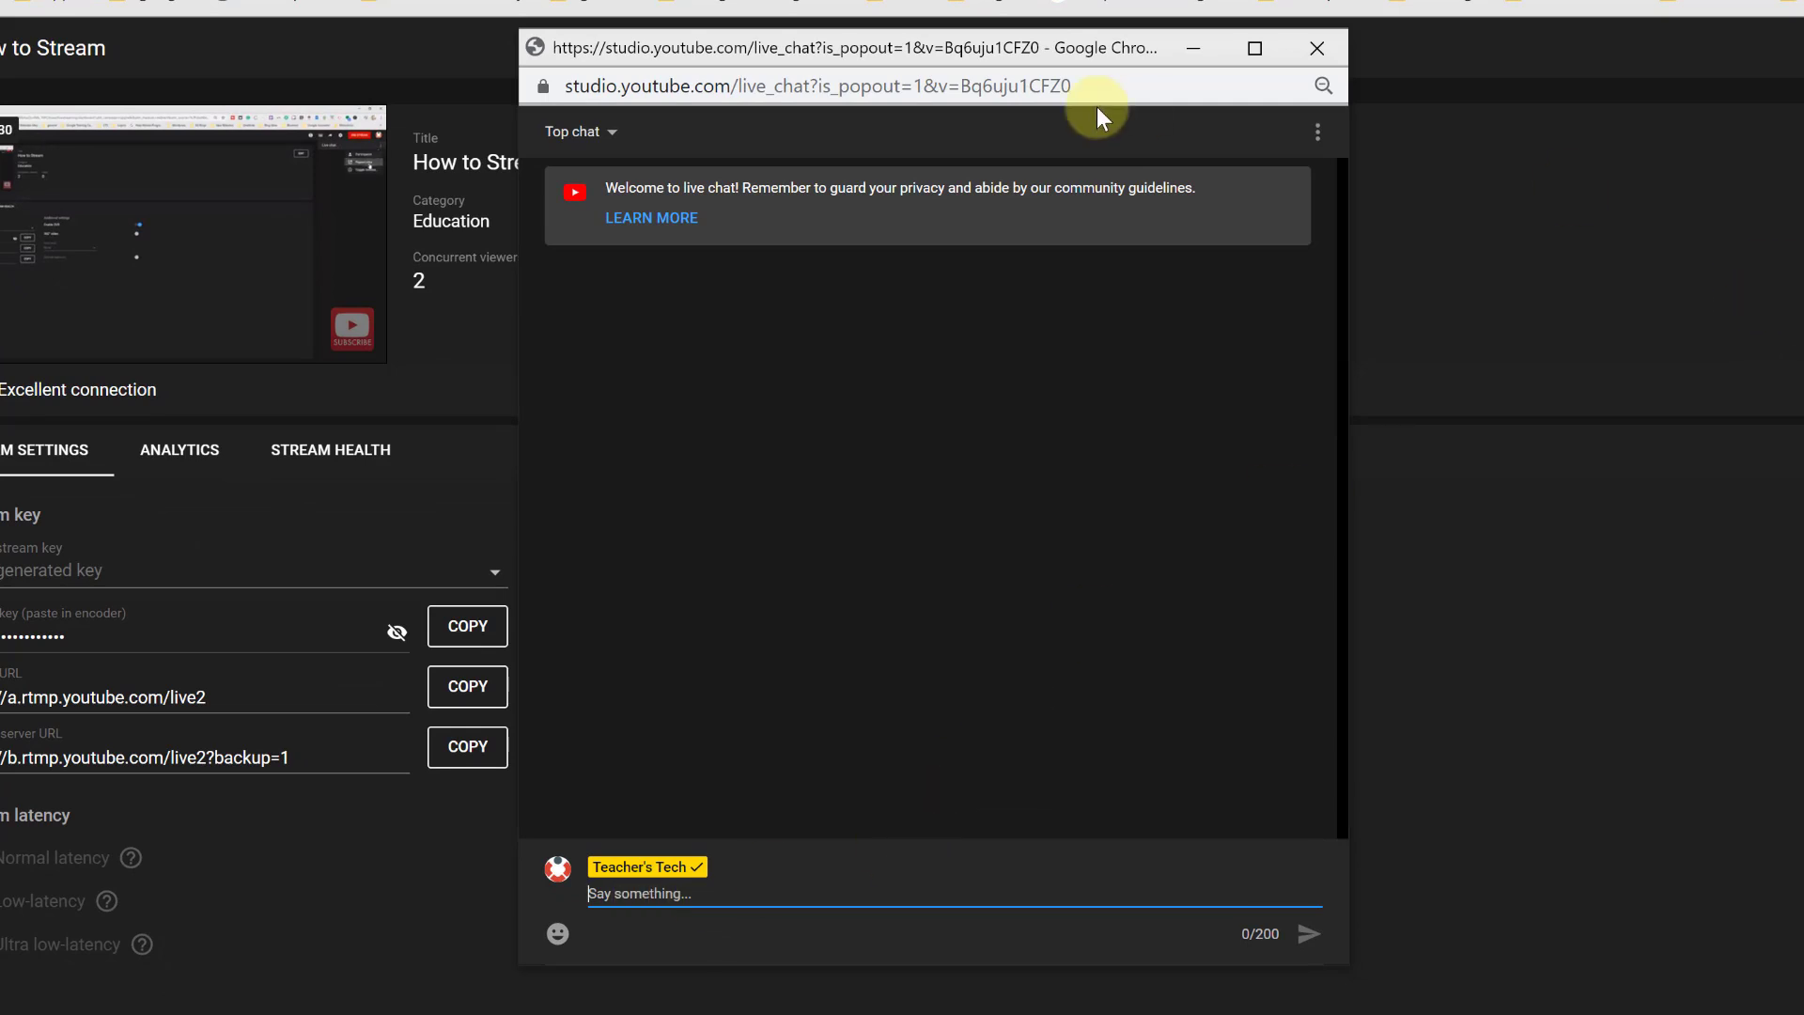
Step: View the list of participants in the popped-out live chat and reposition its window
left_click(1318, 132)
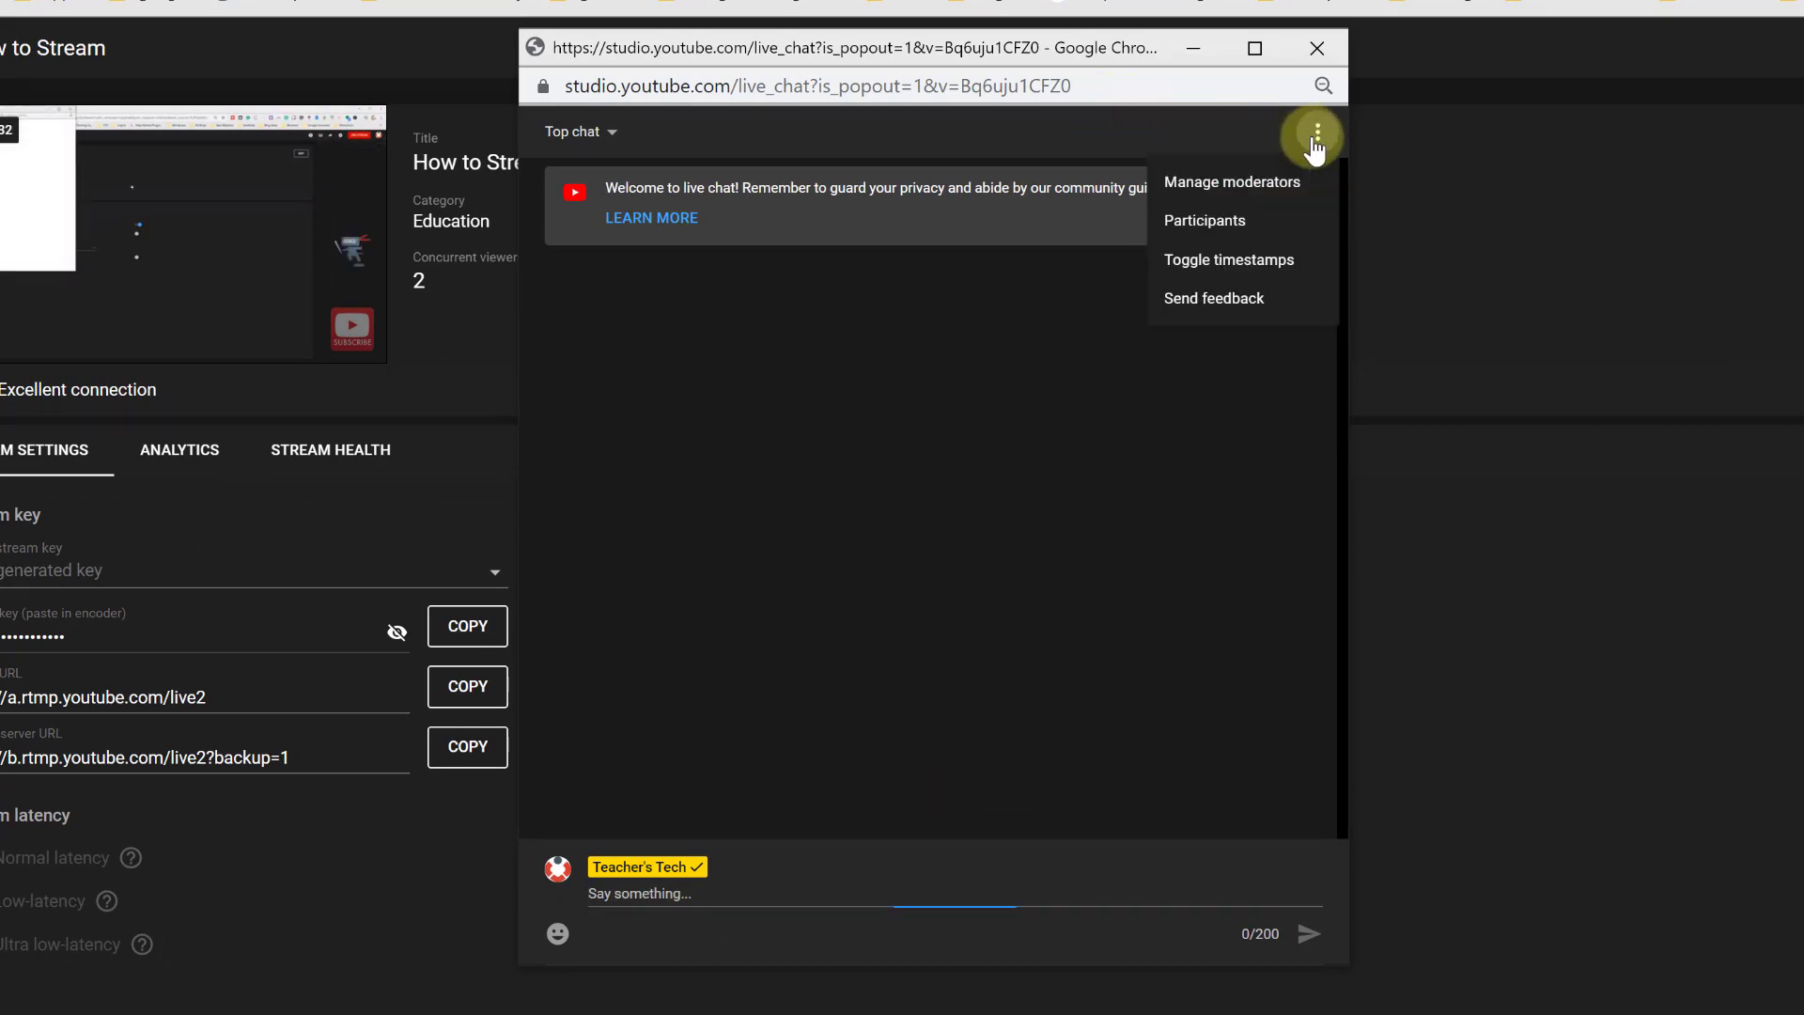
left_click(1250, 225)
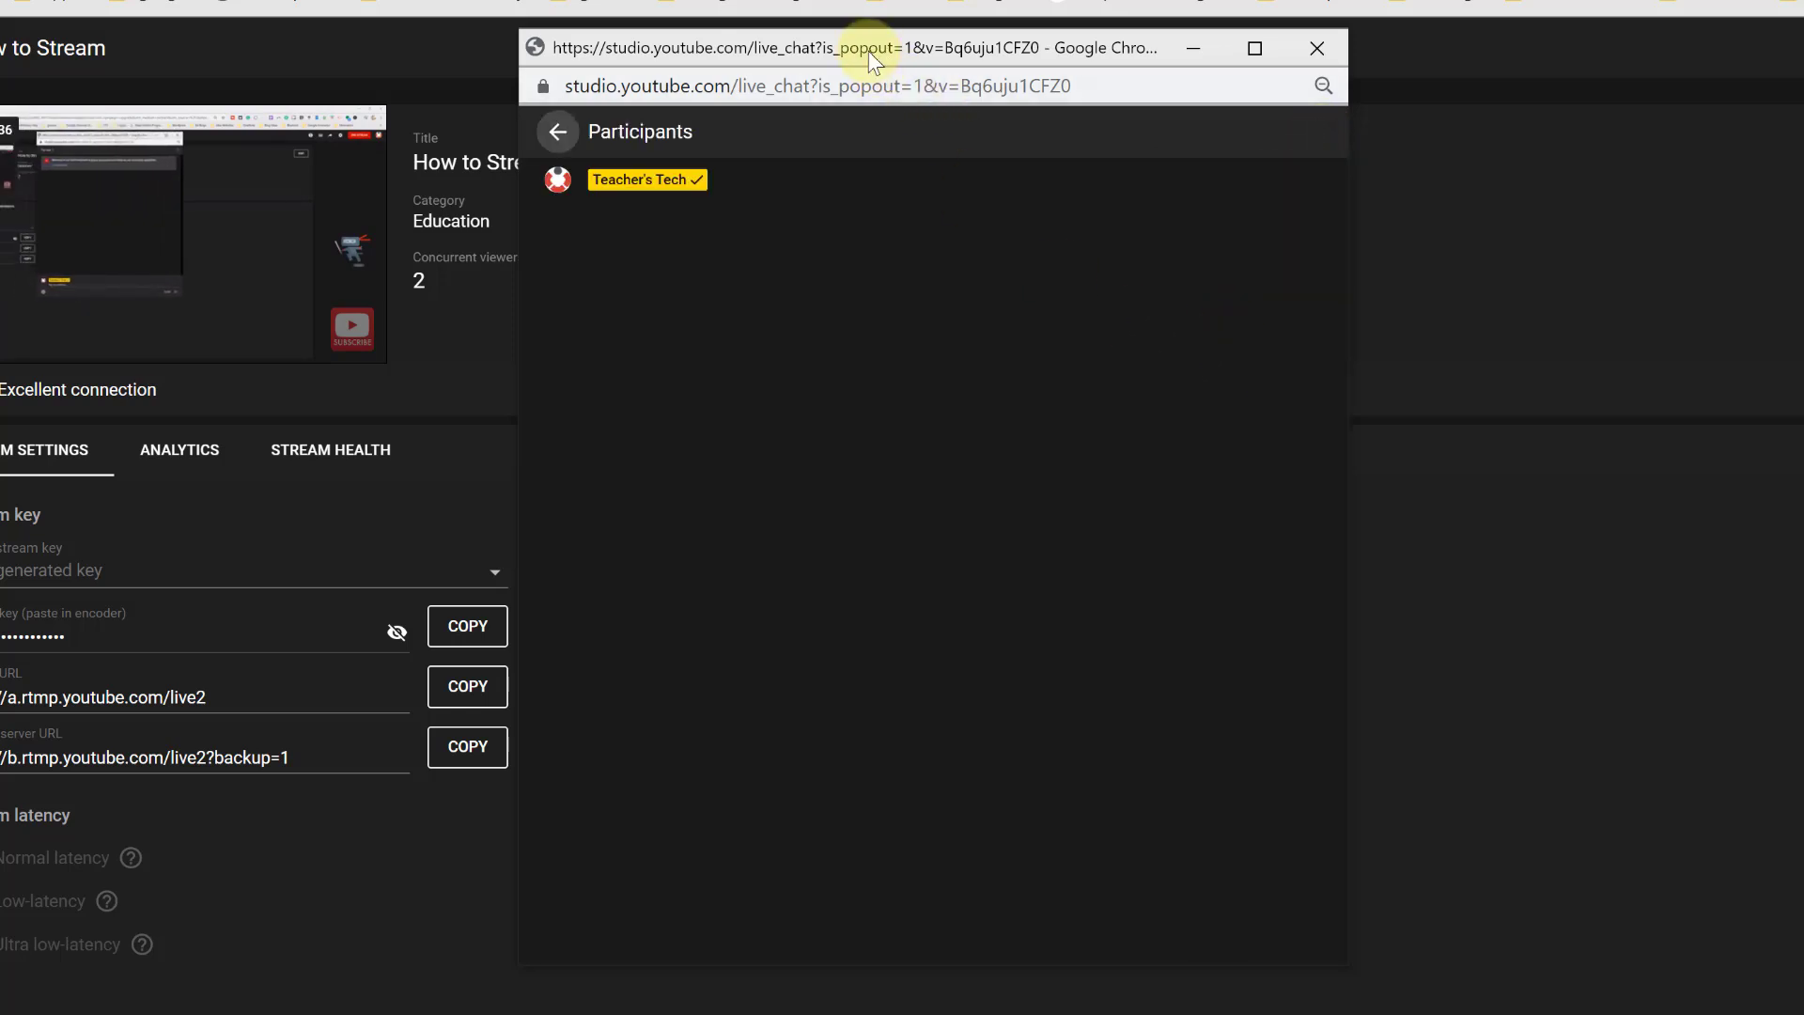
left_click_drag(861, 47, 1430, 173)
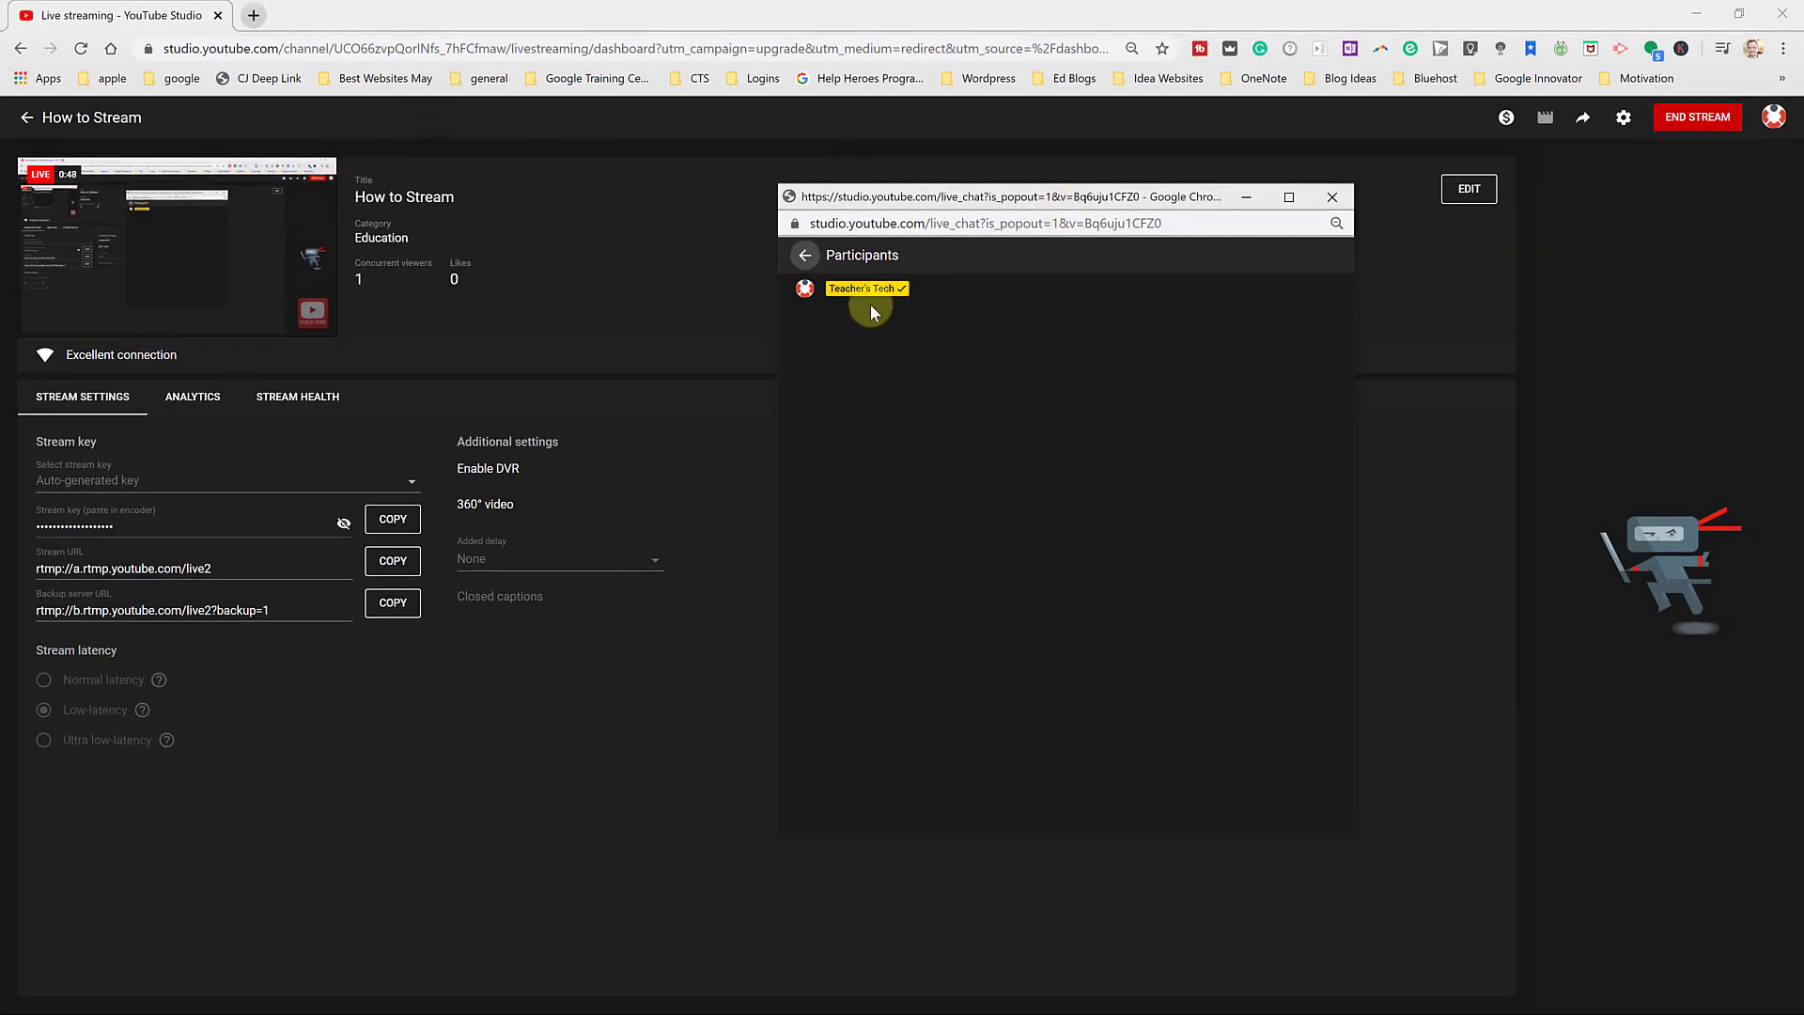
Step: Return to the How to Stream dashboard and check the stream health status and messages
left_click(433, 383)
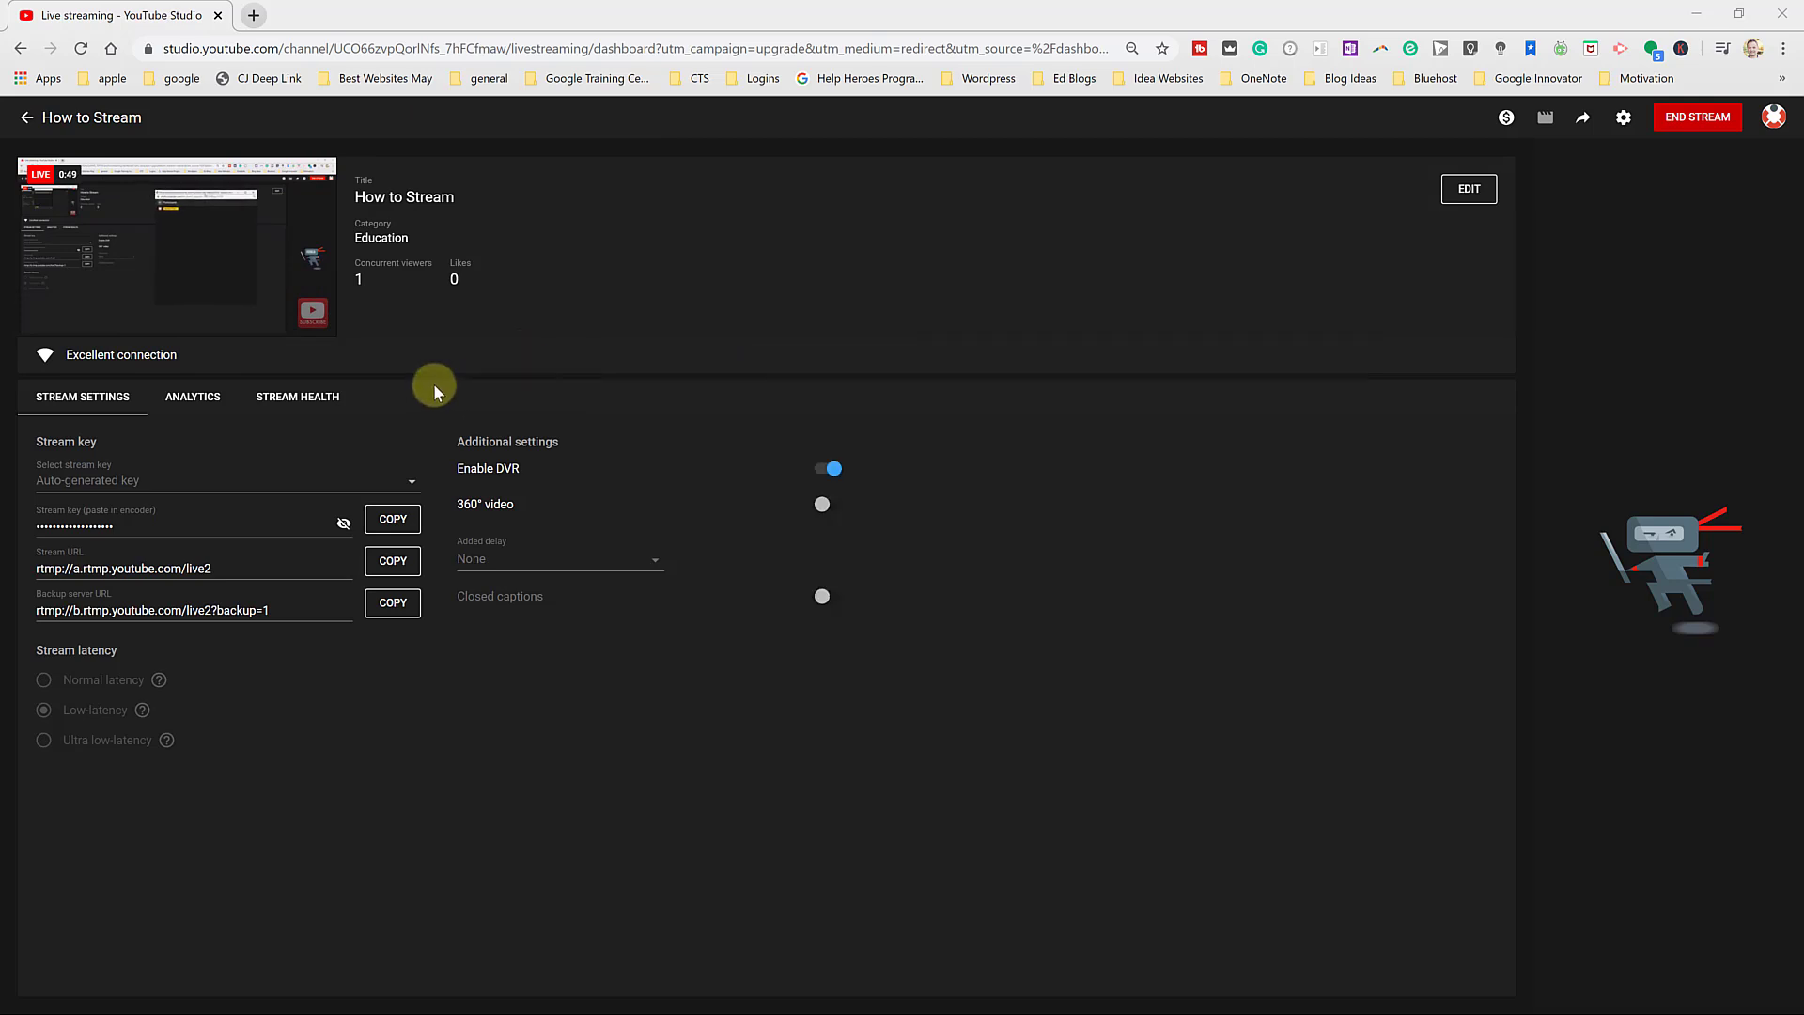
left_click(200, 402)
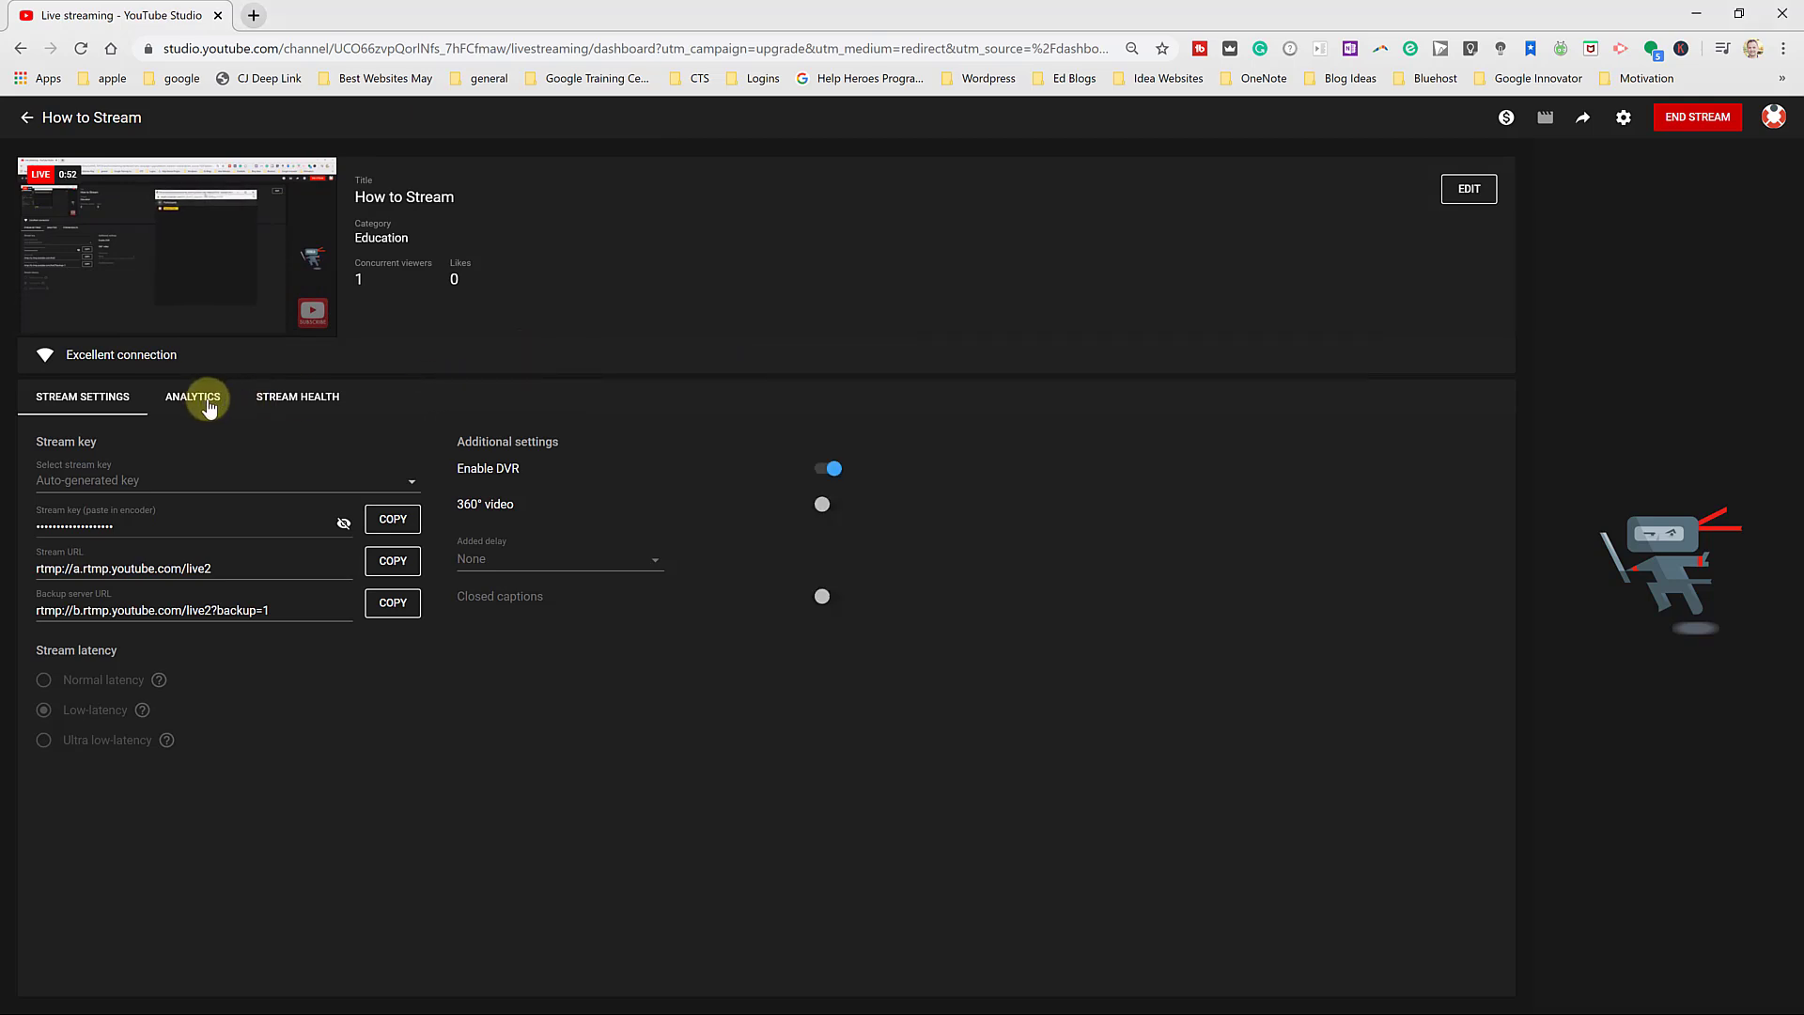
left_click(307, 407)
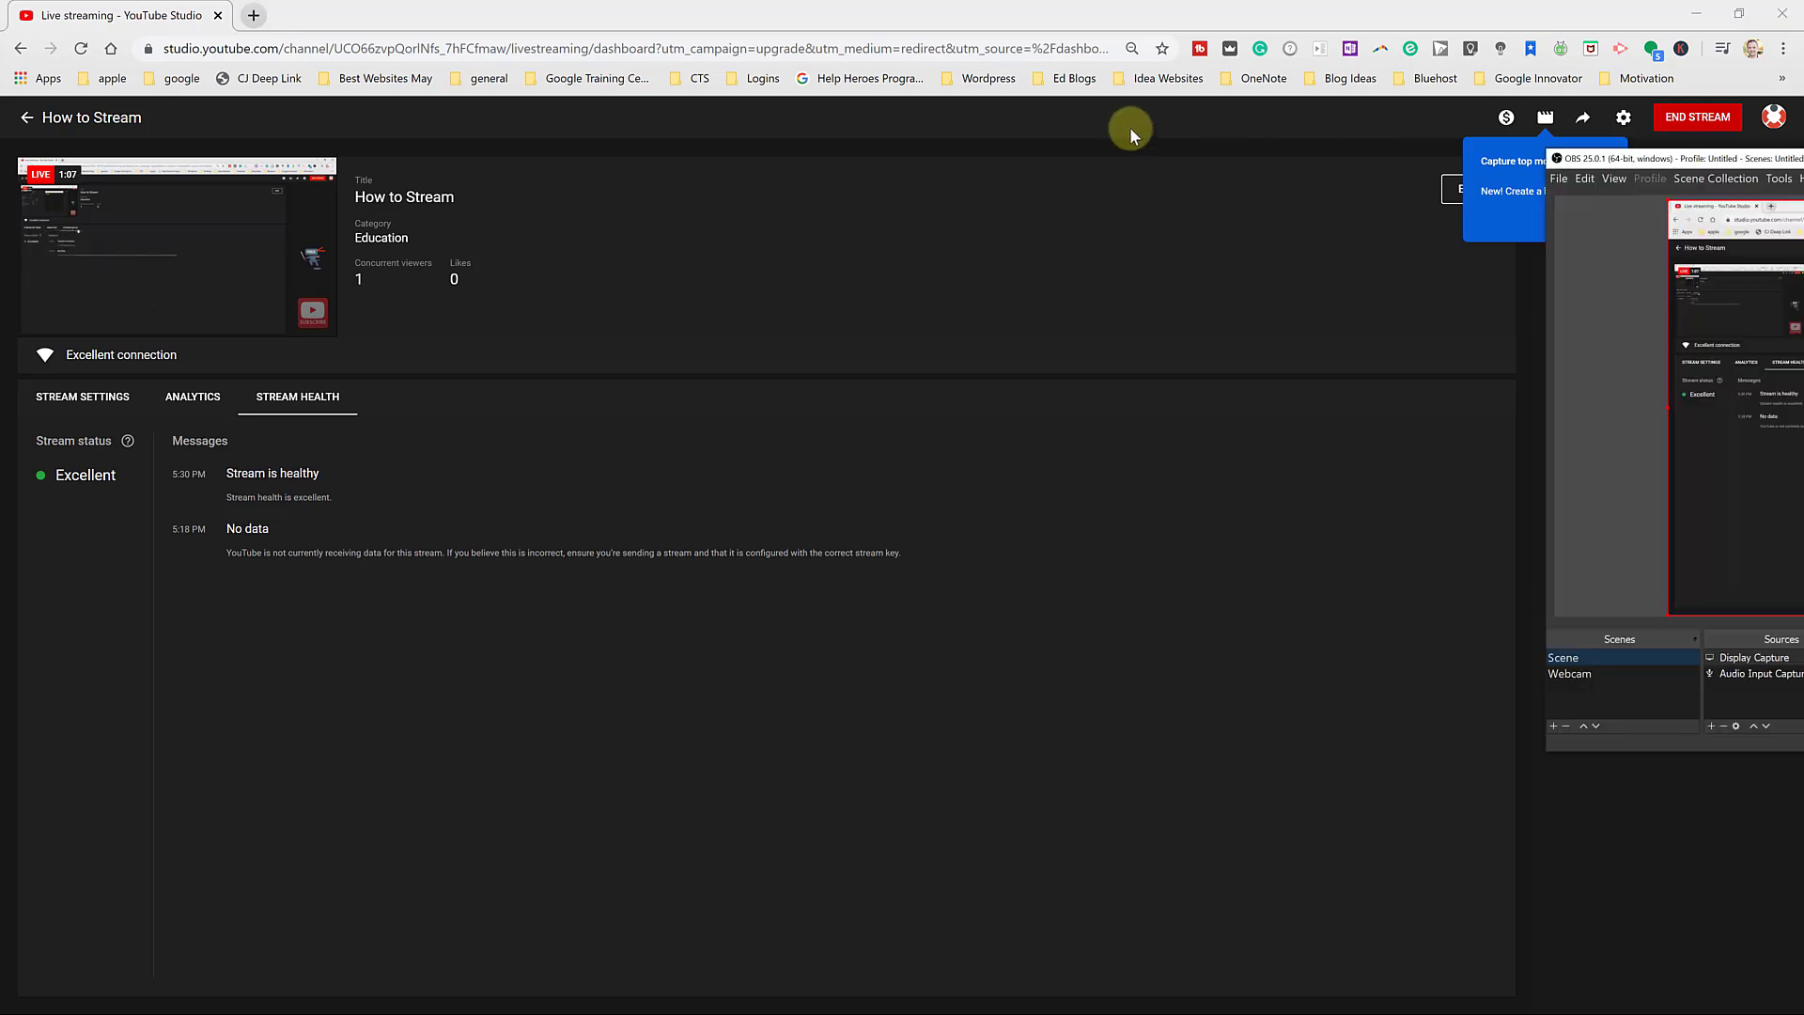
Step: Move the OBS window over the dashboard, put the Webcam scene live, and check it in the YouTube Studio preview
left_click_drag(1803, 160, 709, 58)
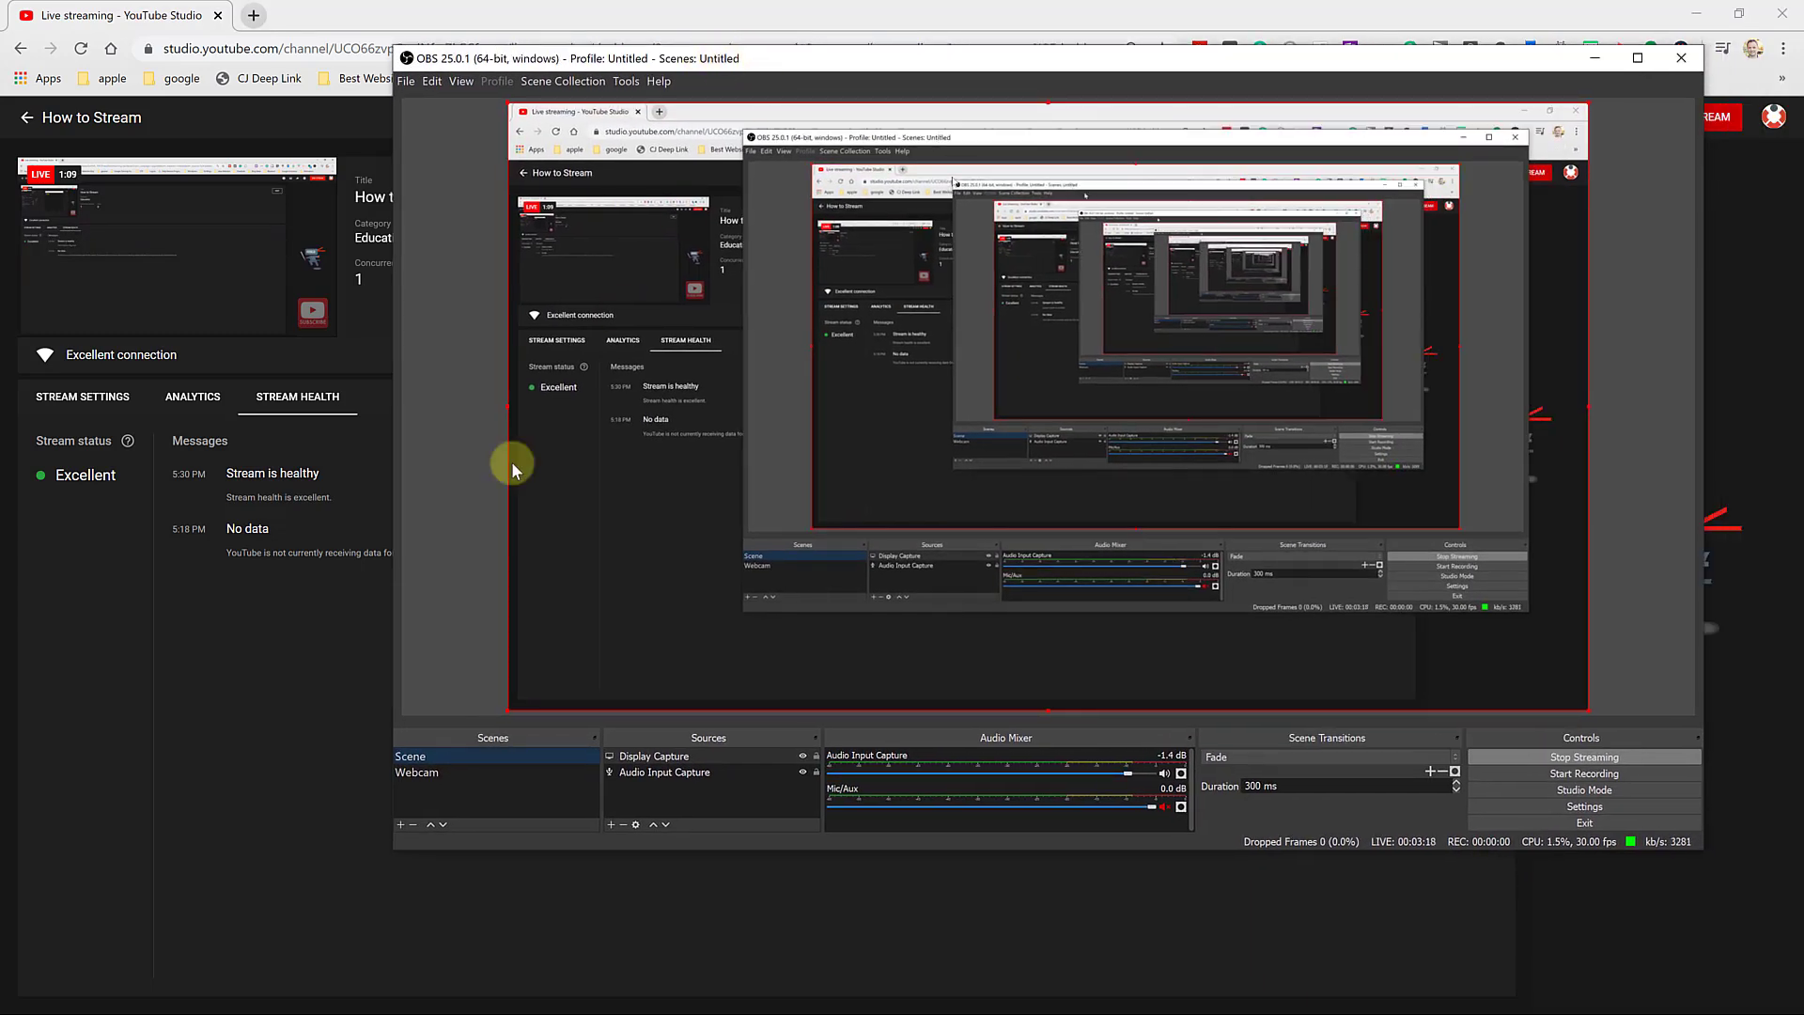
left_click(434, 772)
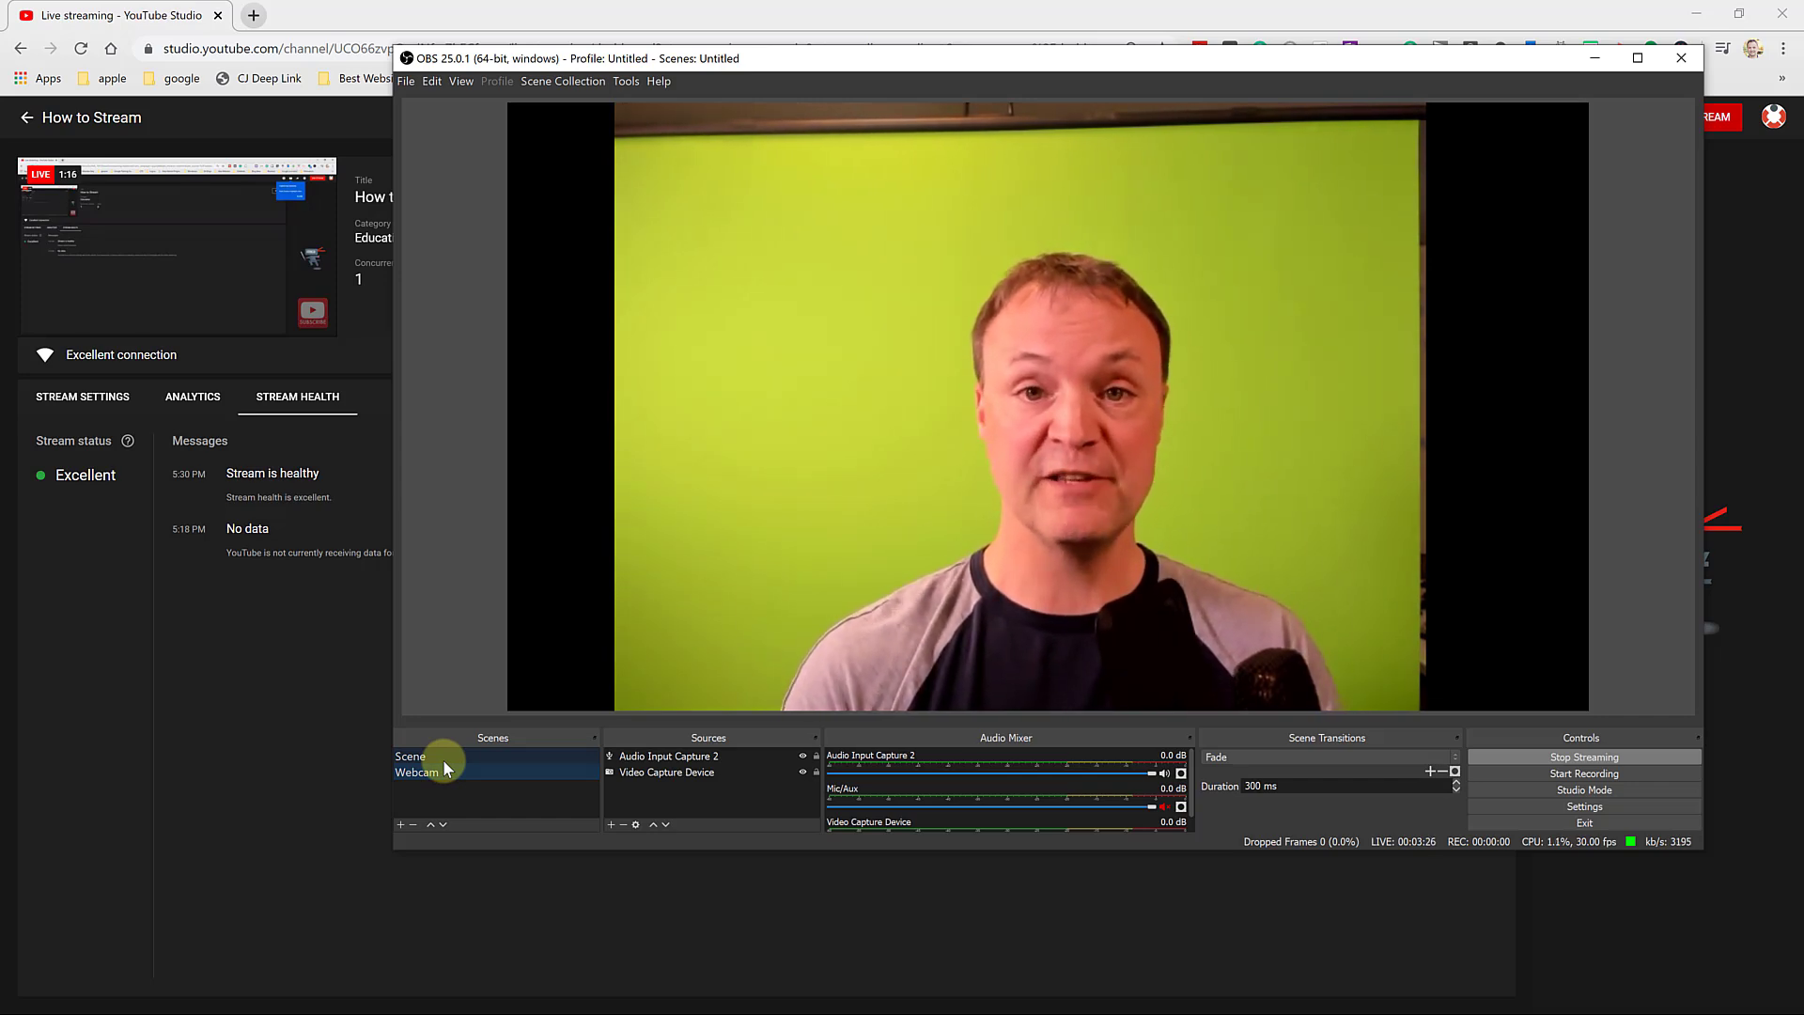
mouse_move(177, 242)
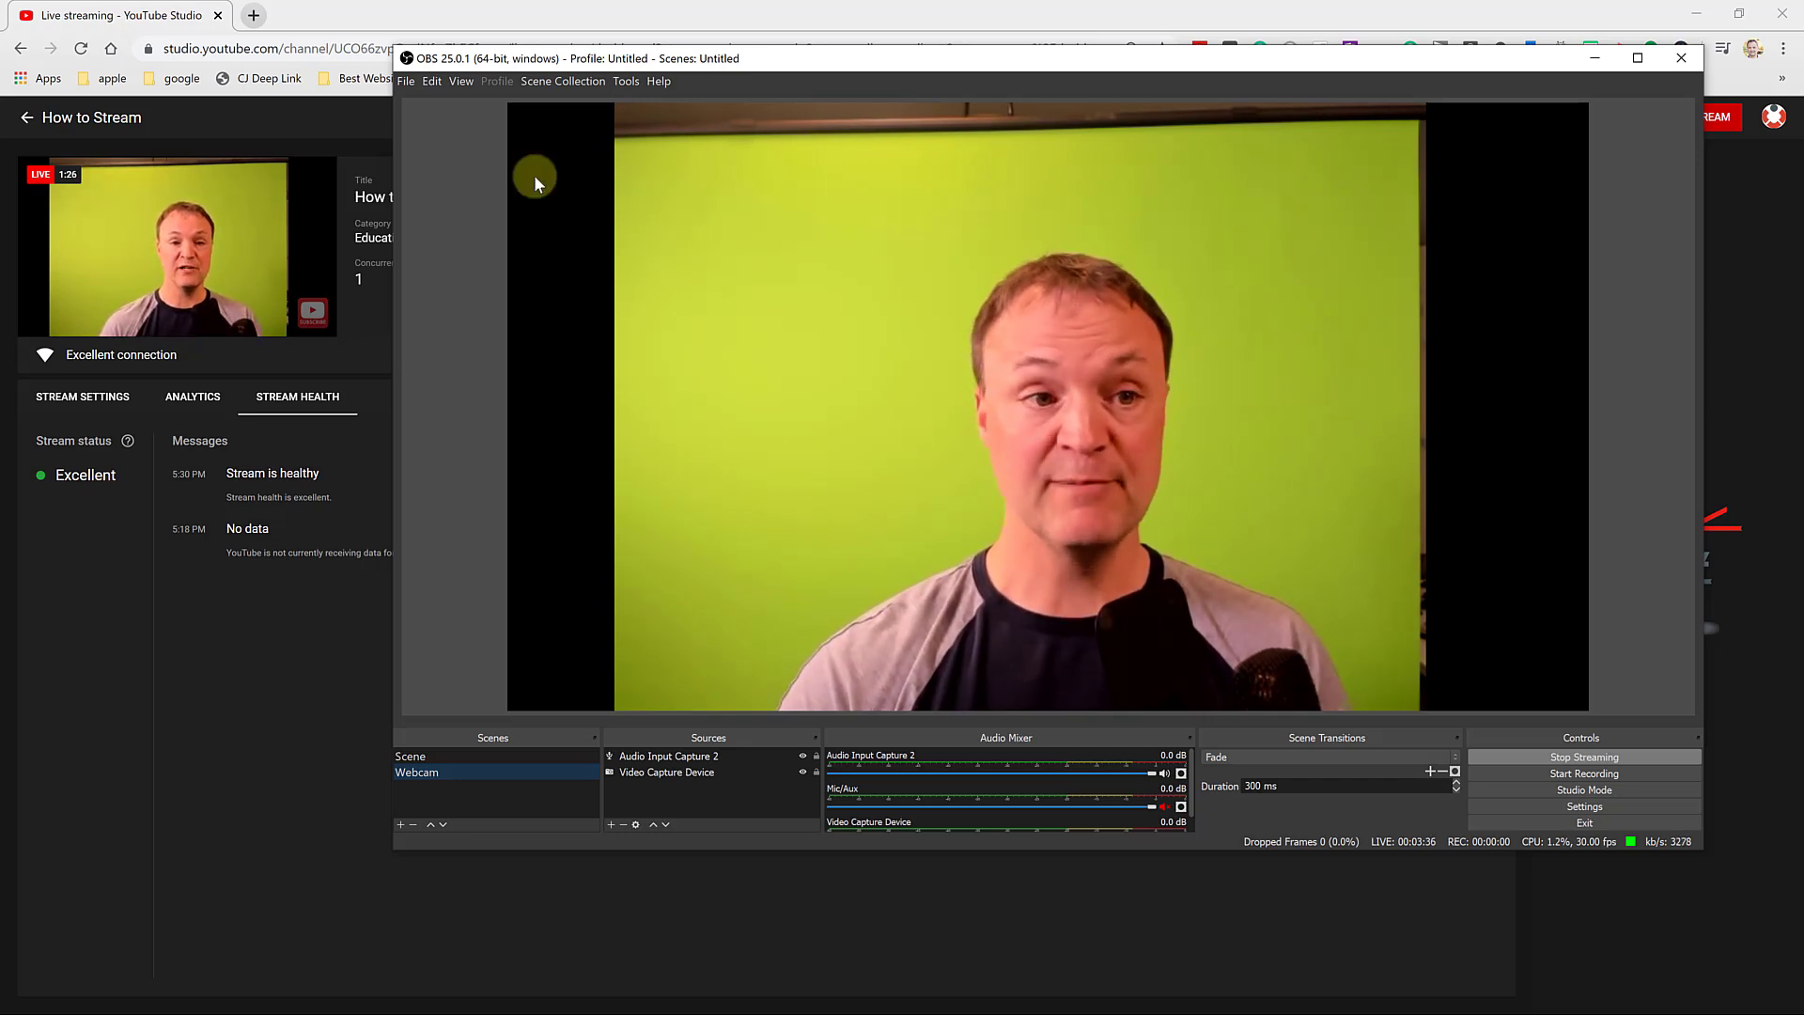
Step: Minimize OBS and end the How to Stream broadcast in YouTube Studio
left_click(1594, 57)
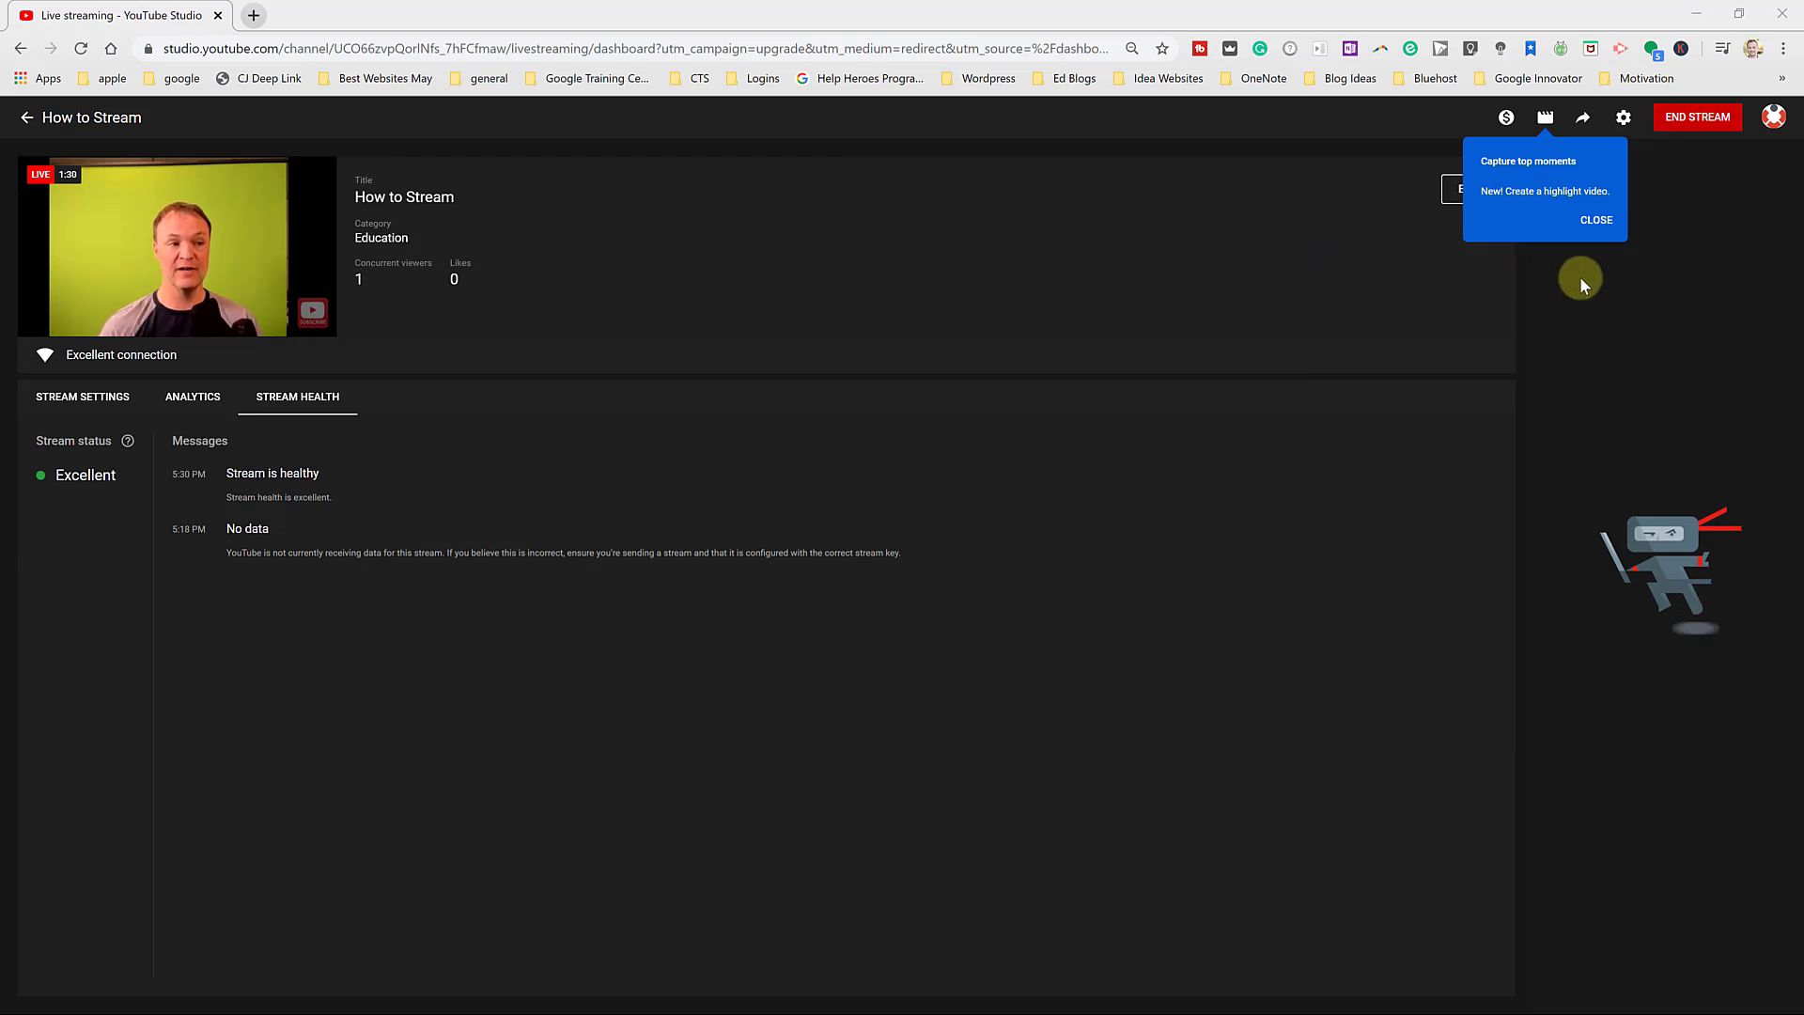
left_click(1697, 122)
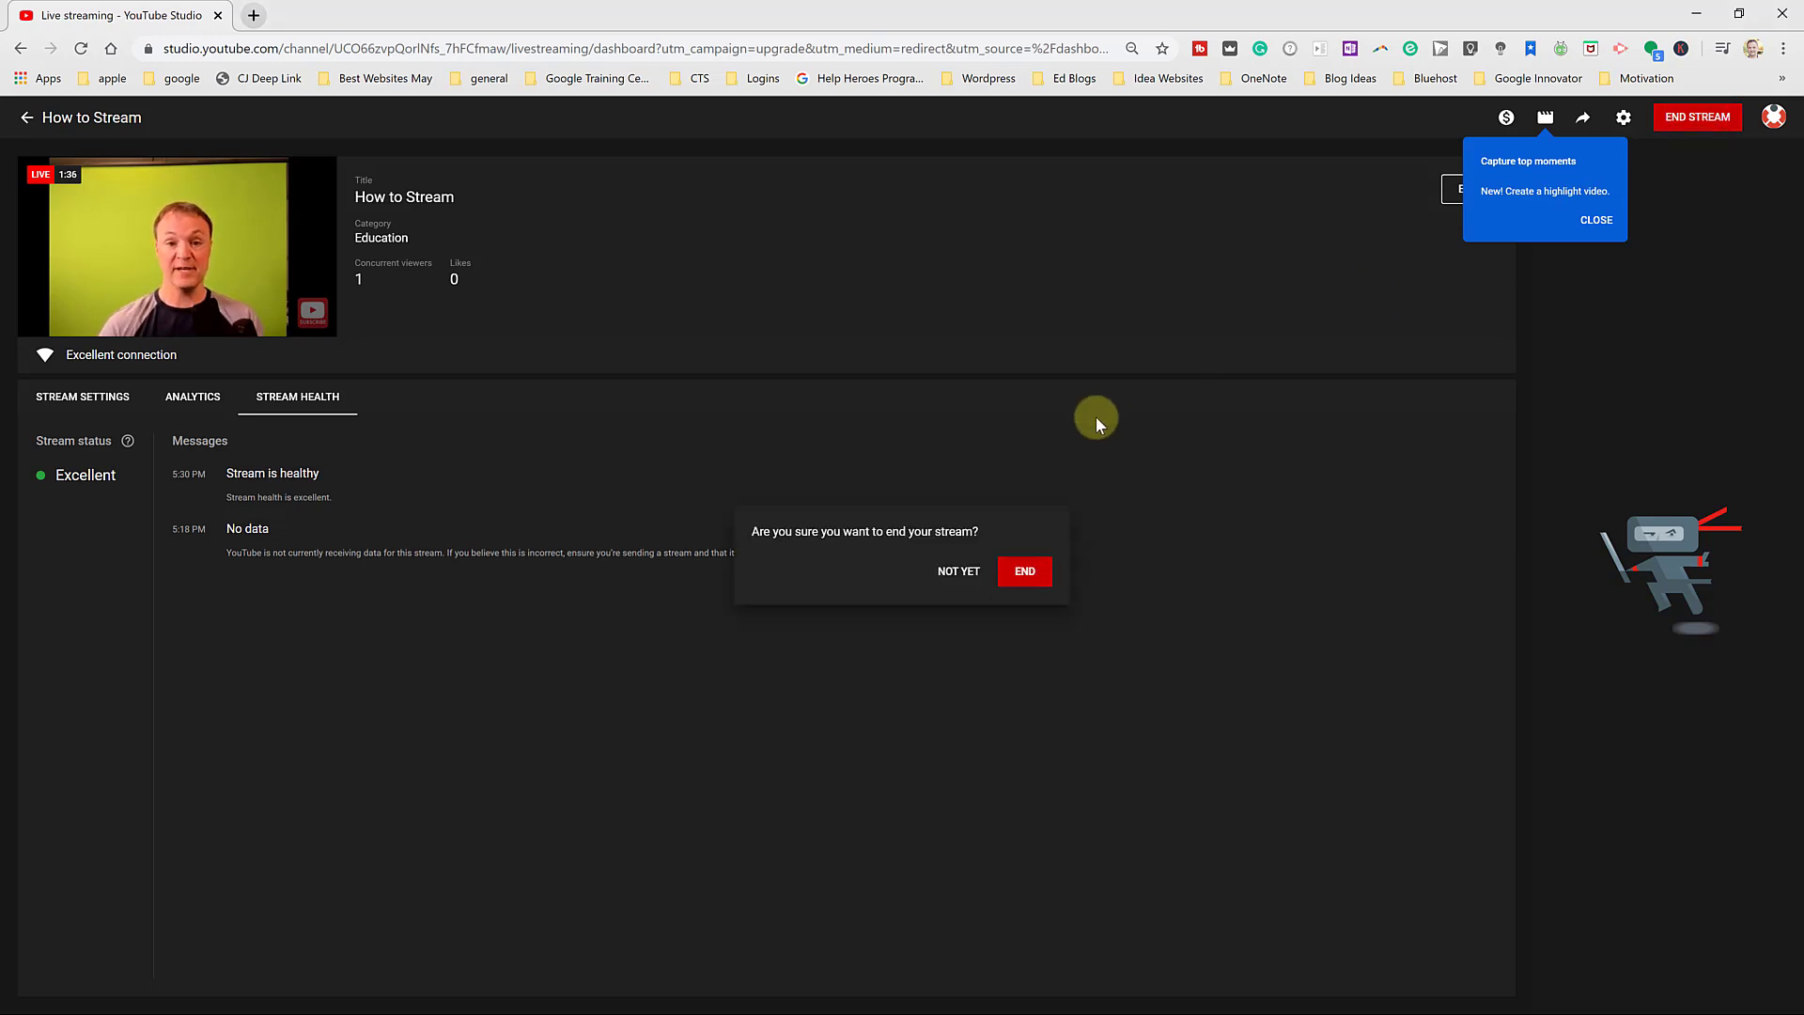
left_click(1027, 577)
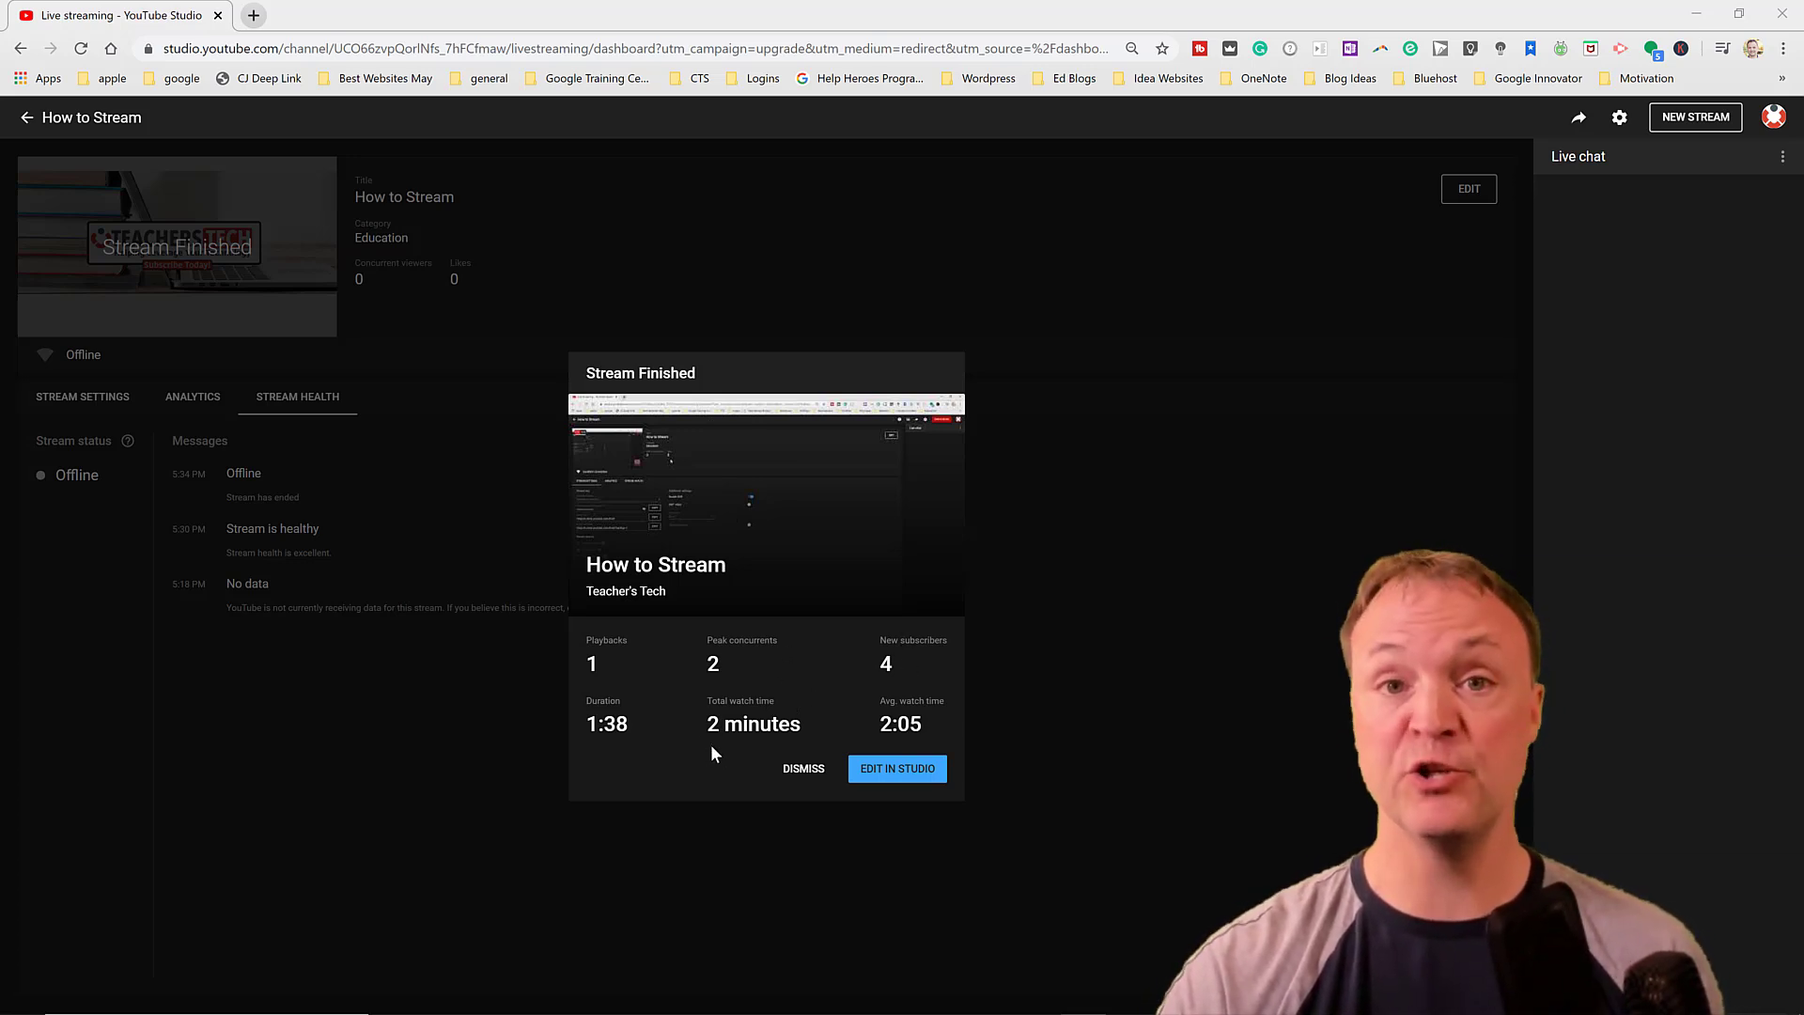
Step: Open the finished stream for editing in Studio and examine its video details and the video editor timeline
left_click(908, 780)
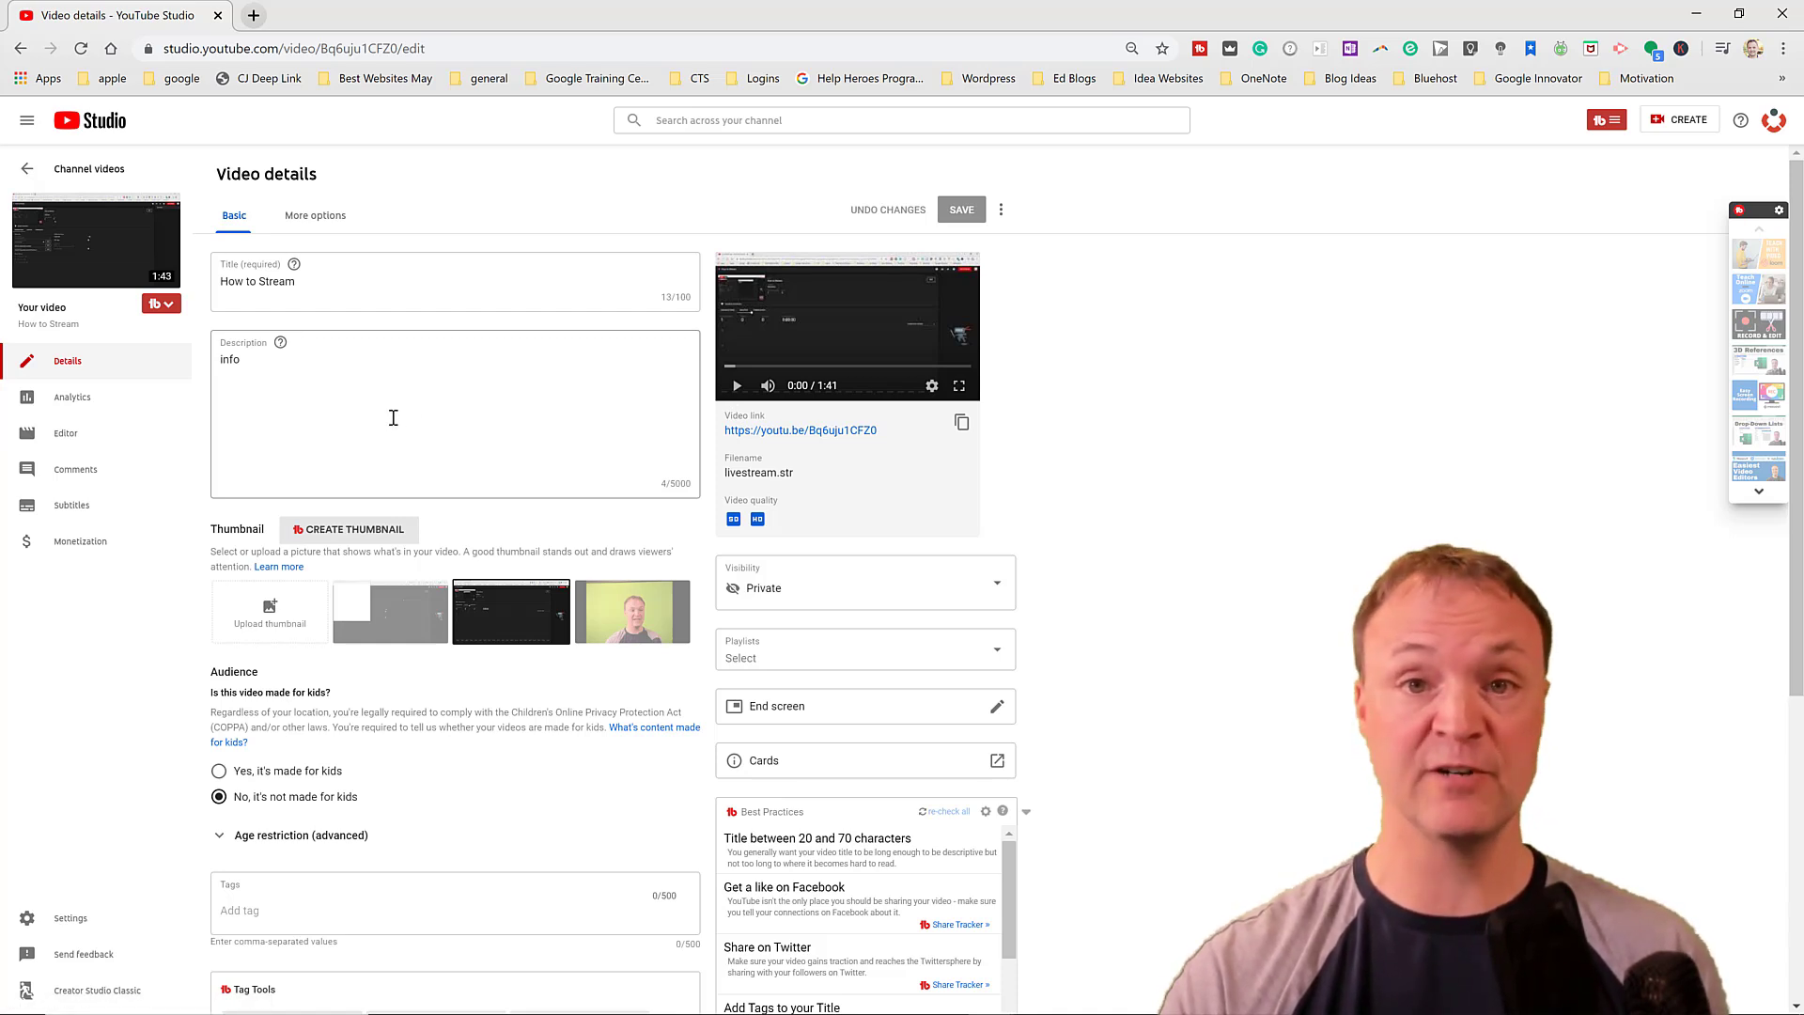
left_click(75, 436)
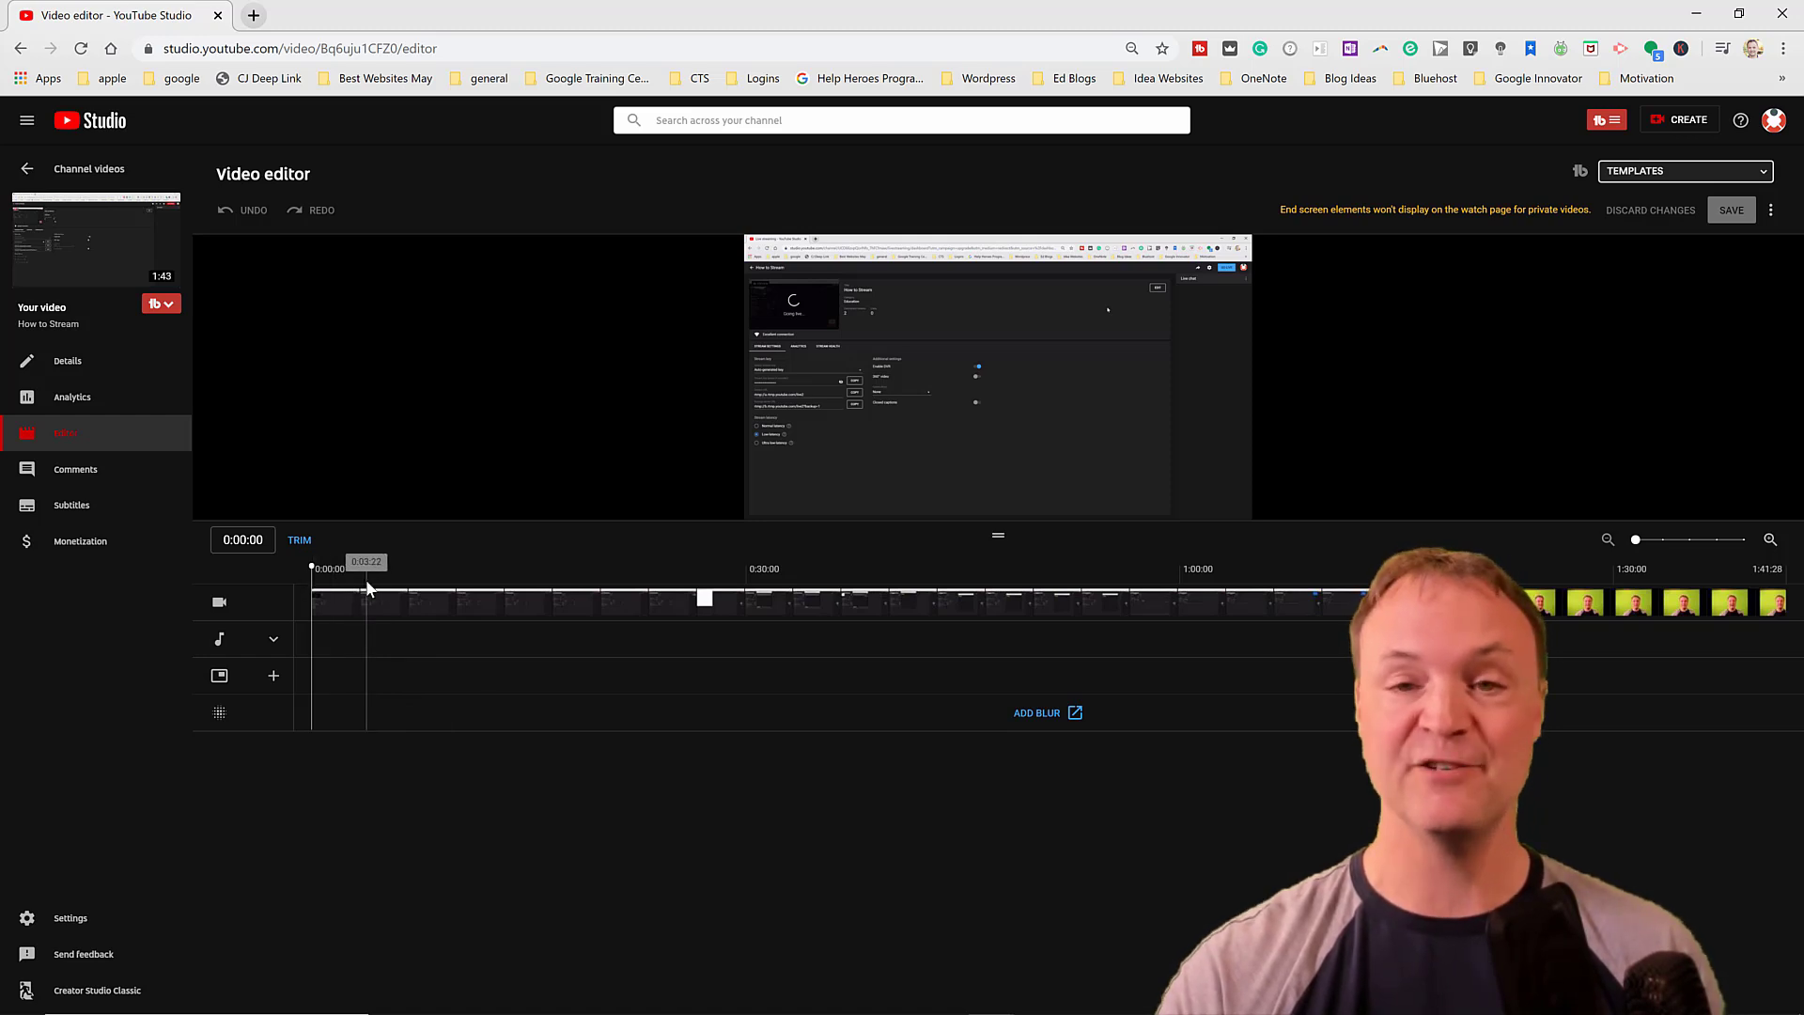
Step: Find the How to Stream replay among the channel's live videos and open its video details
left_click(29, 172)
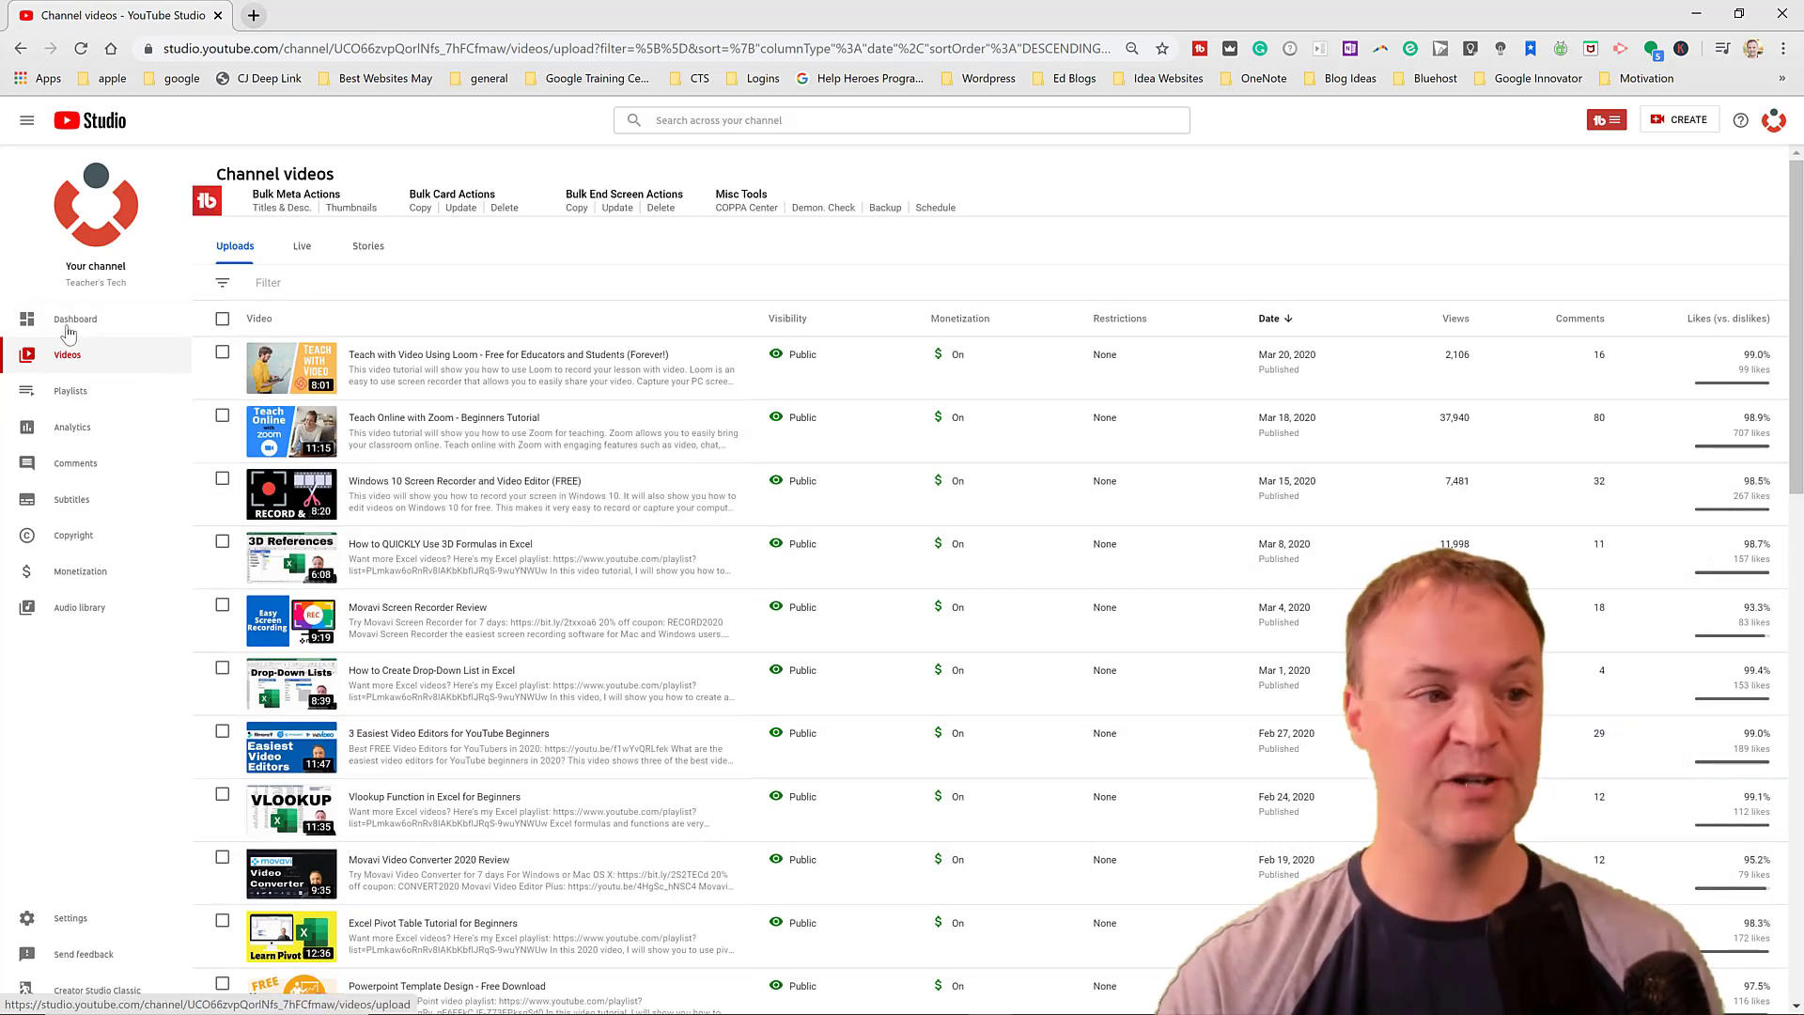
left_click(301, 248)
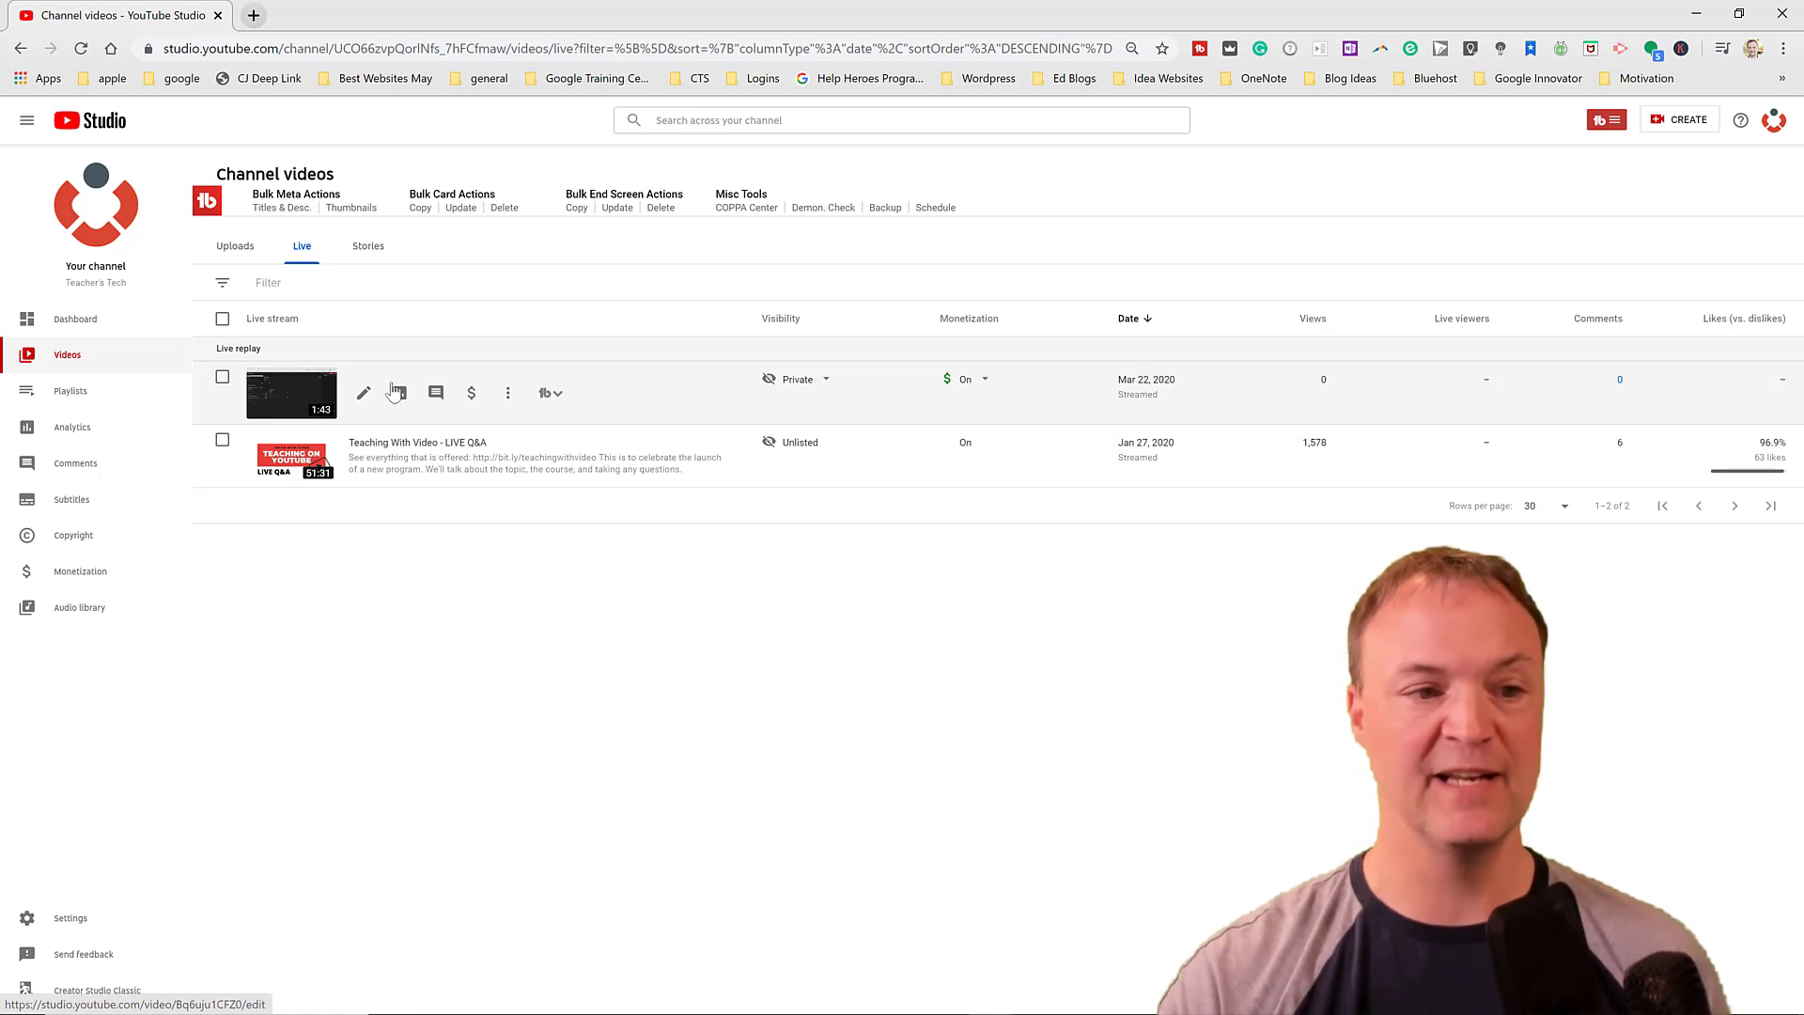
left_click(393, 390)
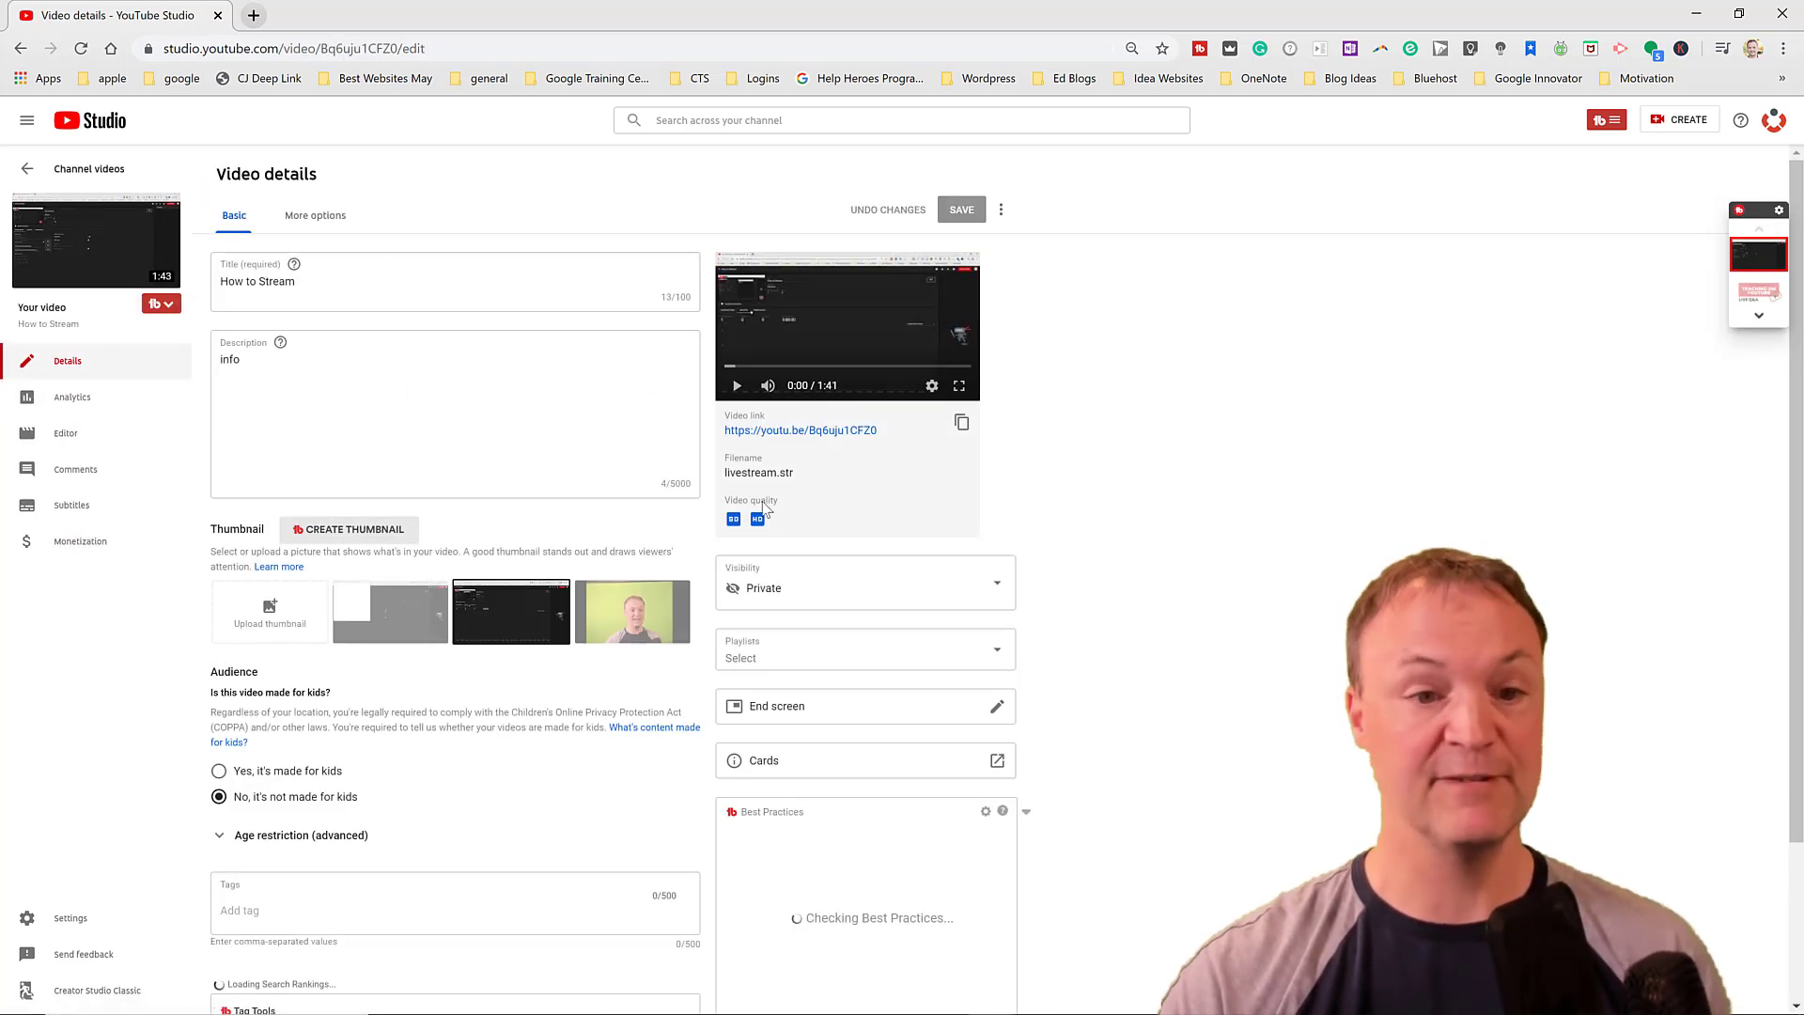